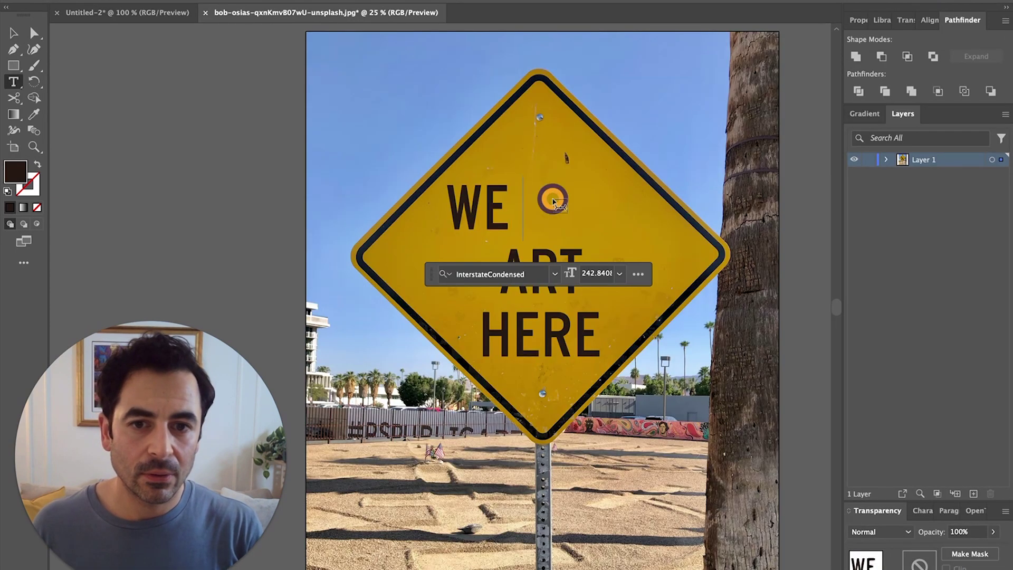
Enter the text VER beside WE on the yellow sign in the InterstateCondensed font
type("VER")
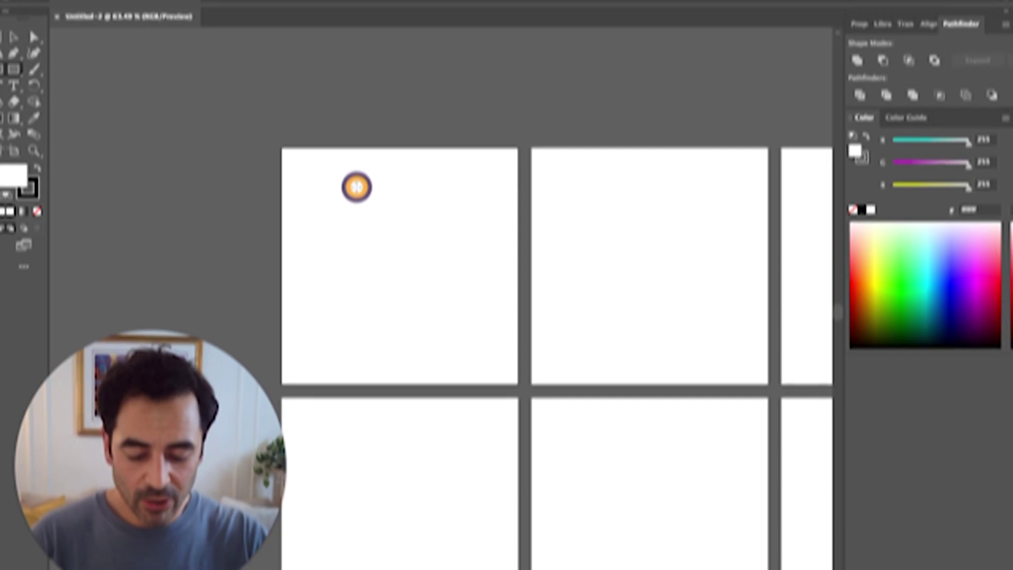
Create a 5 in by 5 in rectangle and position it exactly over the first artboard
key("XF86AudioMute")
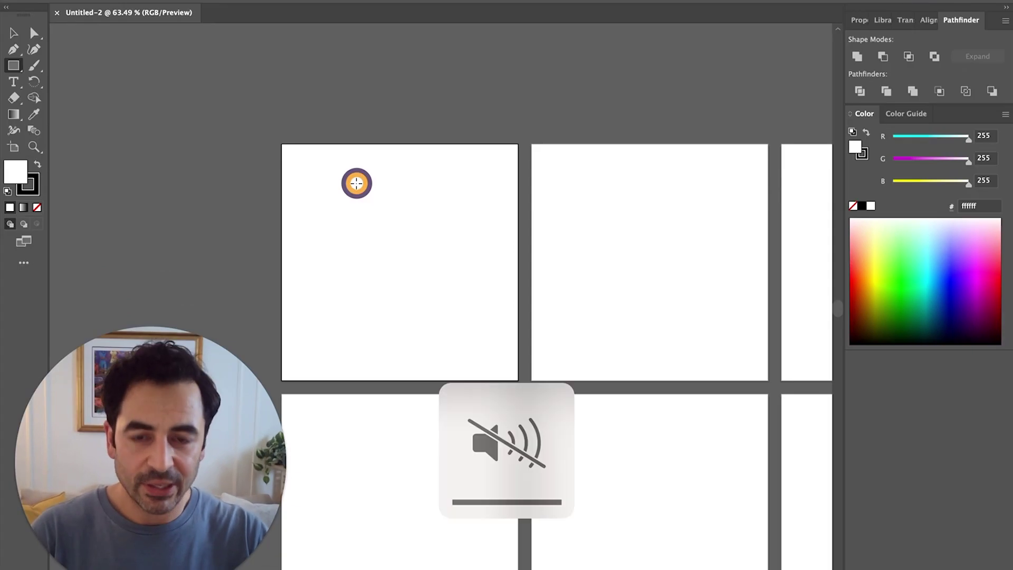
left_click(356, 183)
type("5")
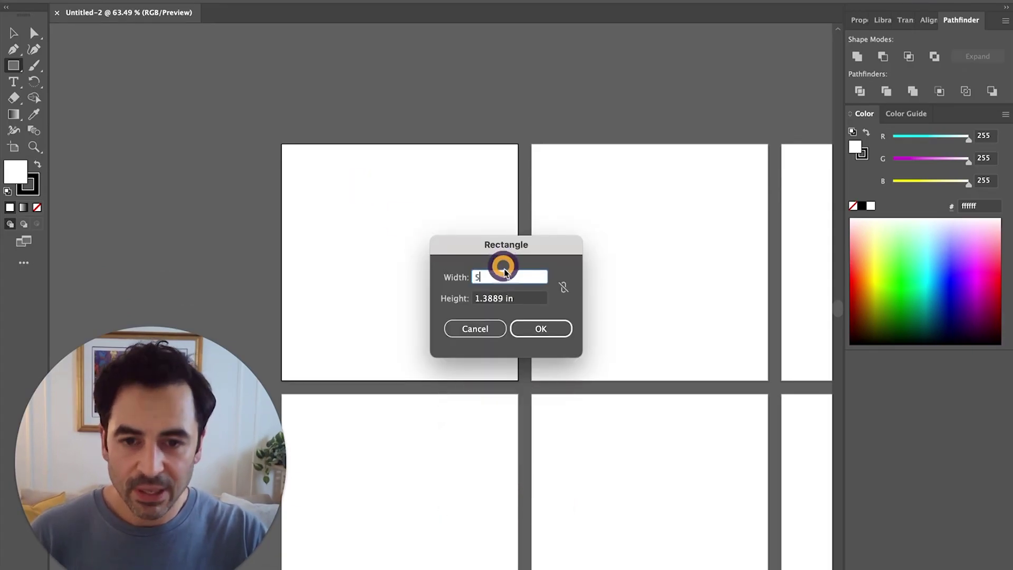
left_click(525, 298)
type("5")
left_click(550, 330)
key("v")
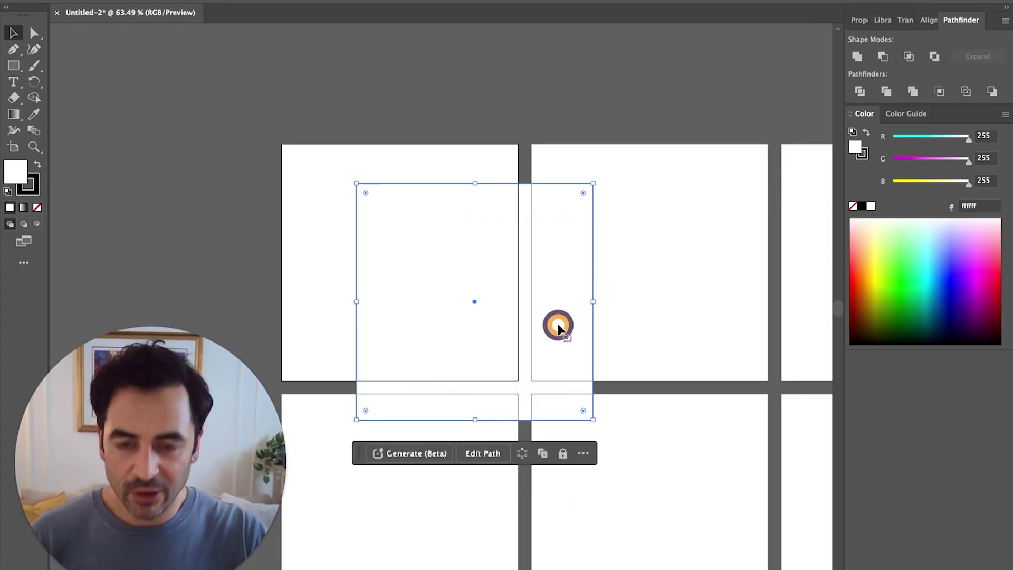
left_click_drag(531, 342, 457, 303)
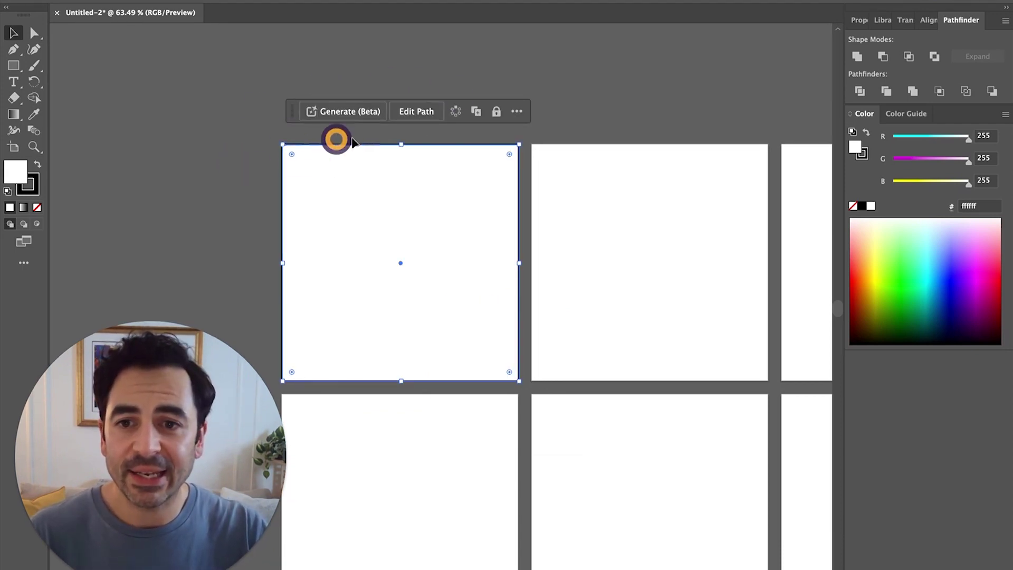
Show the full Text to Vector Graphic settings for the rectangle and set the type to Scene
left_click(347, 119)
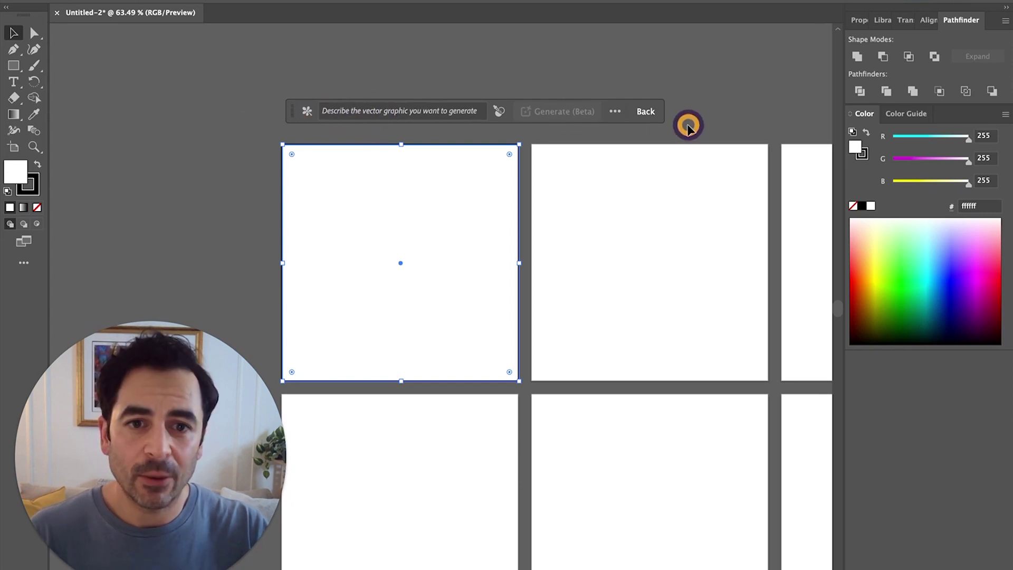
left_click(616, 112)
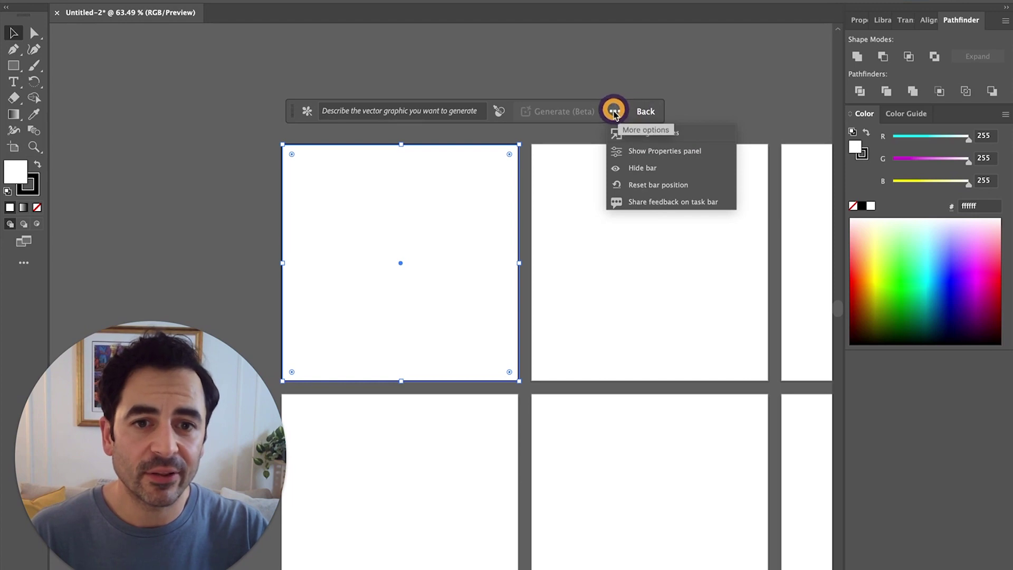
left_click(645, 152)
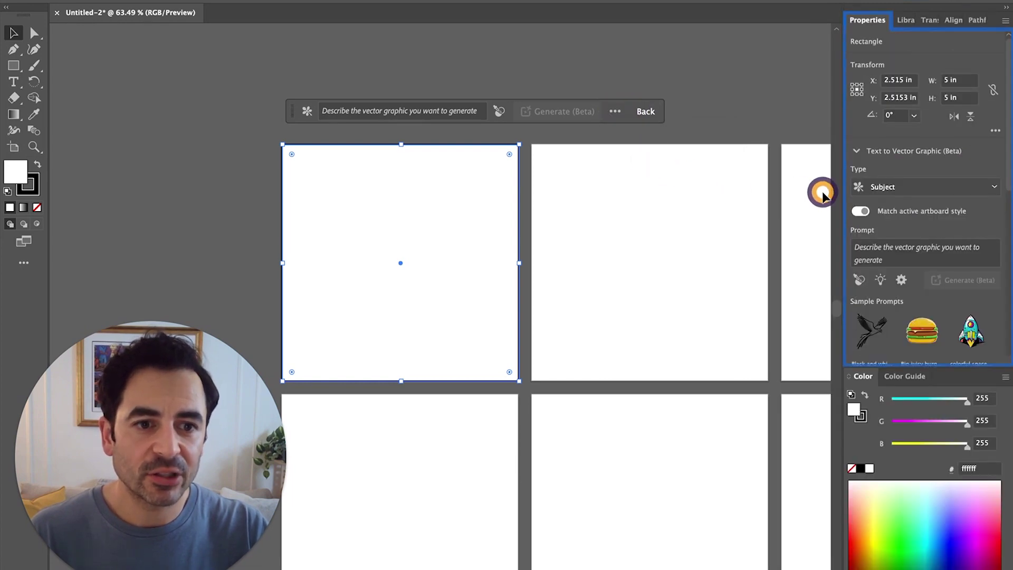
left_click(952, 192)
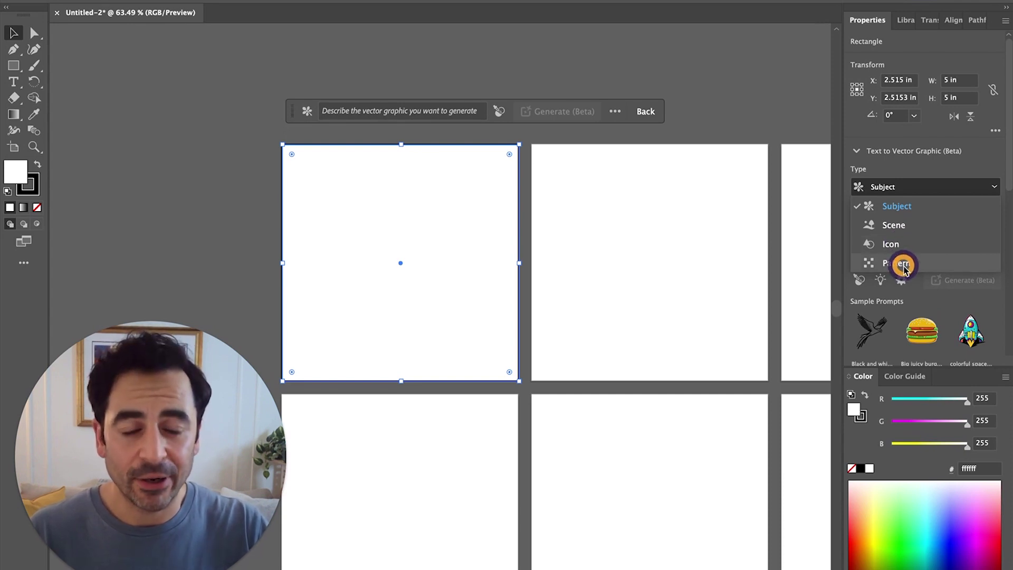
left_click(902, 227)
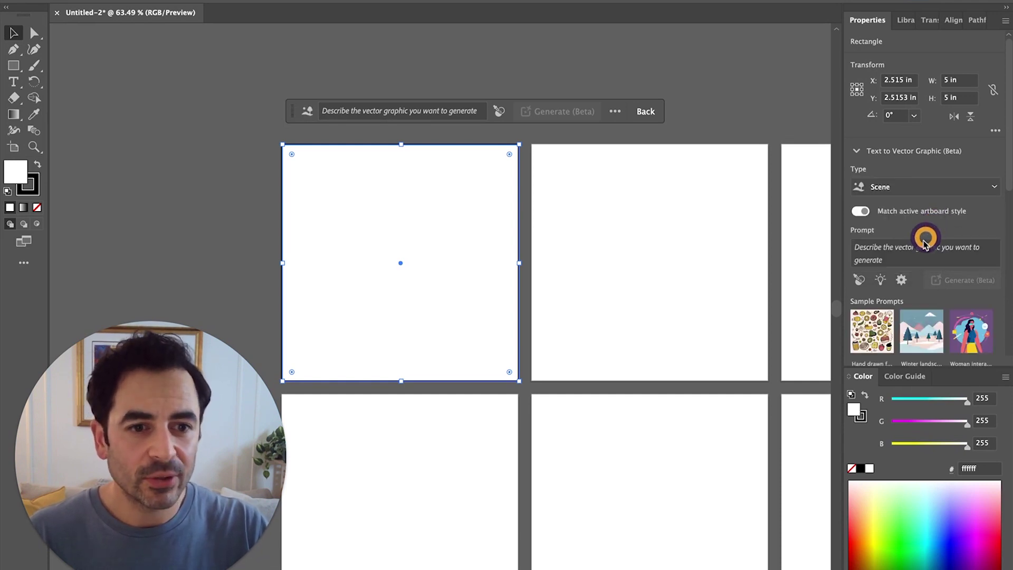
Generate a vector scene in the rectangle from the prompt "Cat cooking in a modern kitchen"
left_click(892, 251)
type("Cat cooking in")
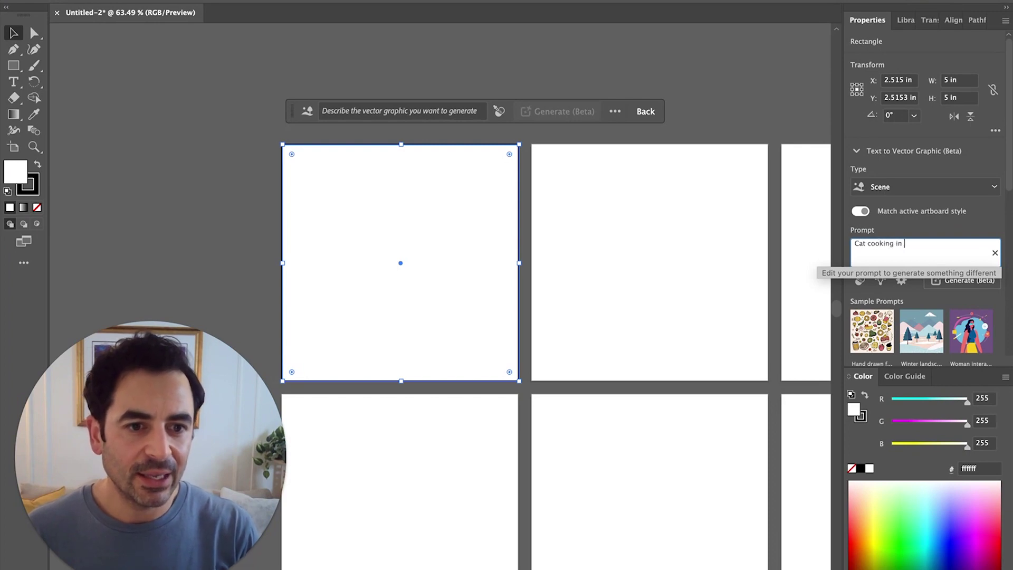
type(" a modern k")
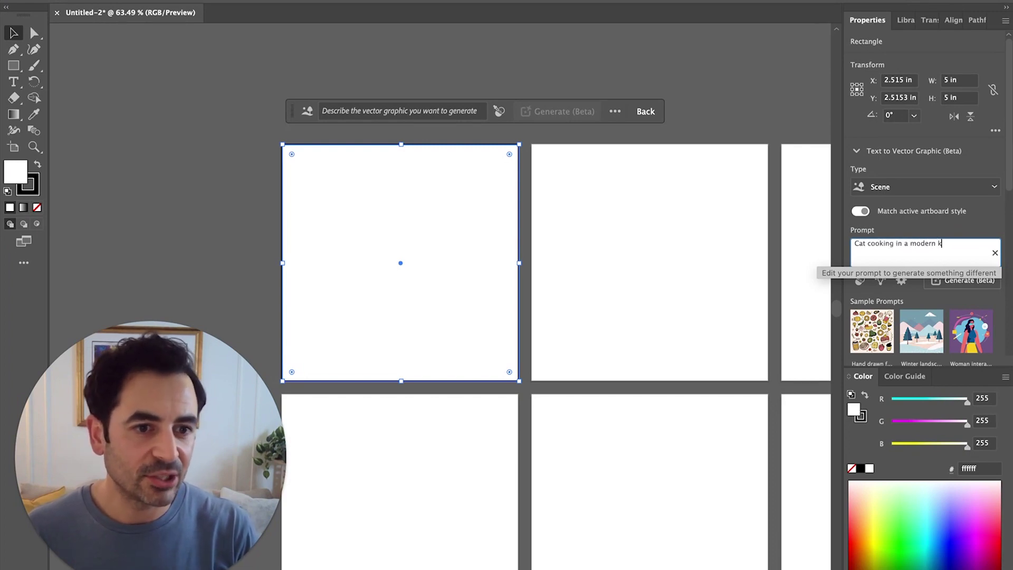
type("itchen")
left_click(958, 281)
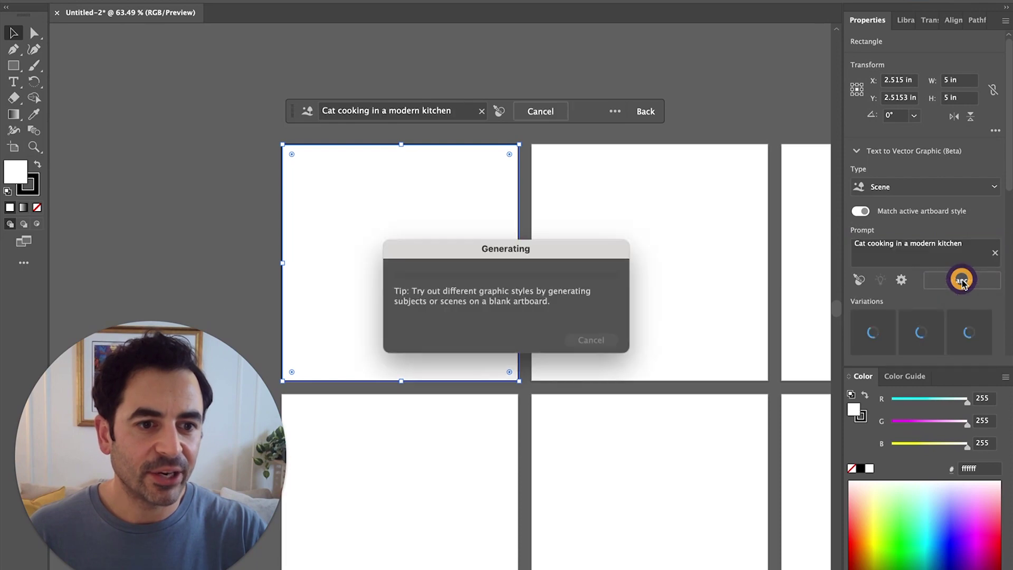
Compare the generated cat variations, apply the third one and deselect the artwork
left_click(921, 335)
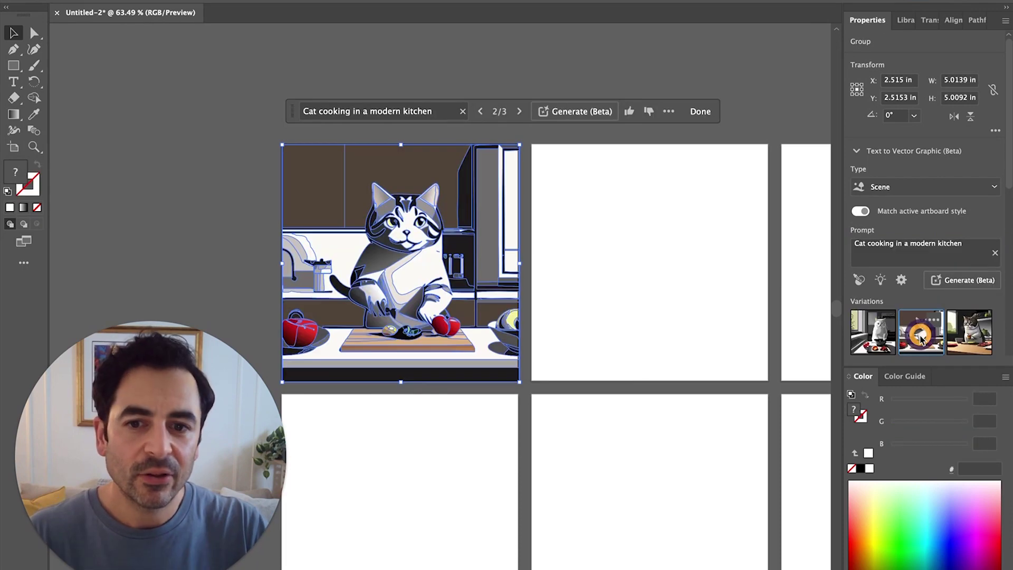
left_click(981, 335)
left_click(660, 283)
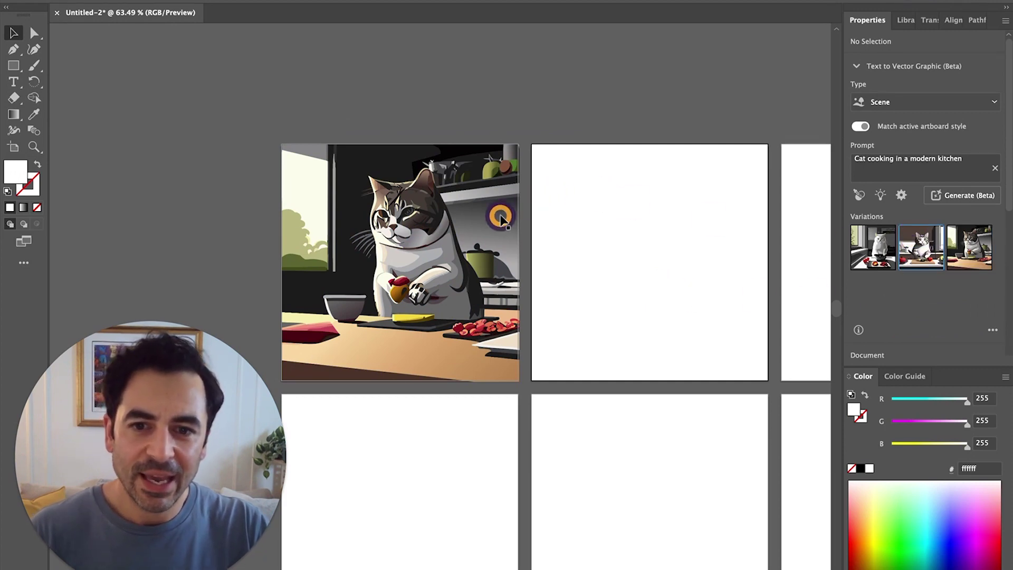
Examine the individual vector paths of the cat's face and the kitchen wall behind it up close
key("super+equal")
key("super+equal")
key("super+equal")
left_click_drag(475, 177, 606, 321)
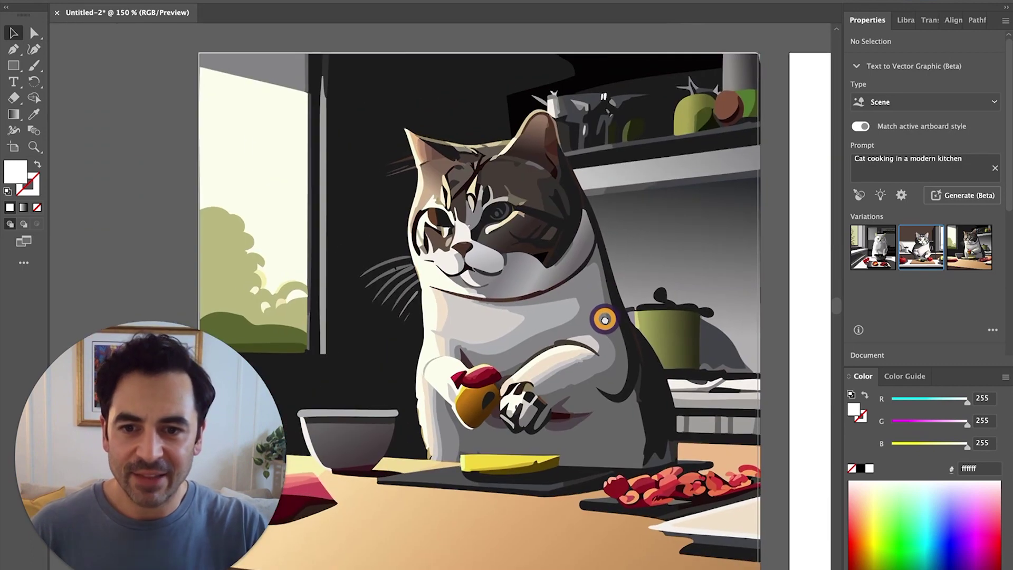
key("a")
left_click(638, 280)
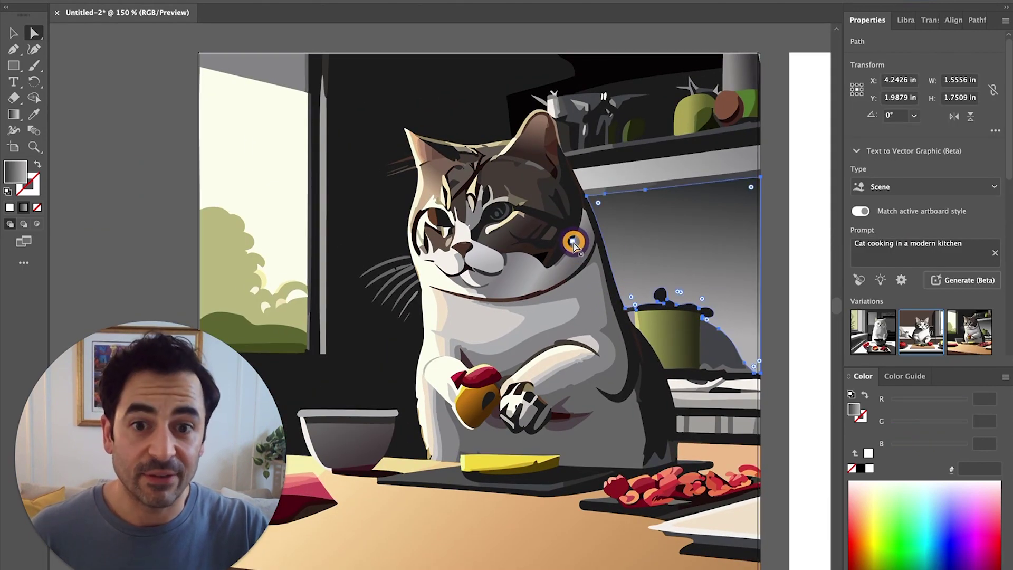
left_click(538, 181)
left_click(506, 176)
left_click(455, 205)
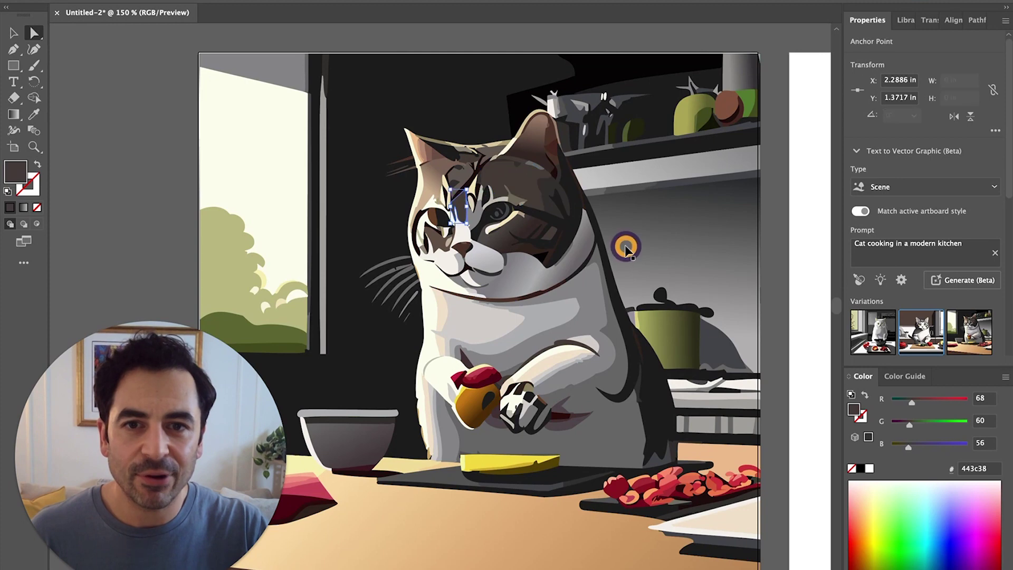
Regenerate the cat scene with Detail at its maximum and apply the third of the new variations
key("v")
key("ctrl+minus")
key("ctrl+minus")
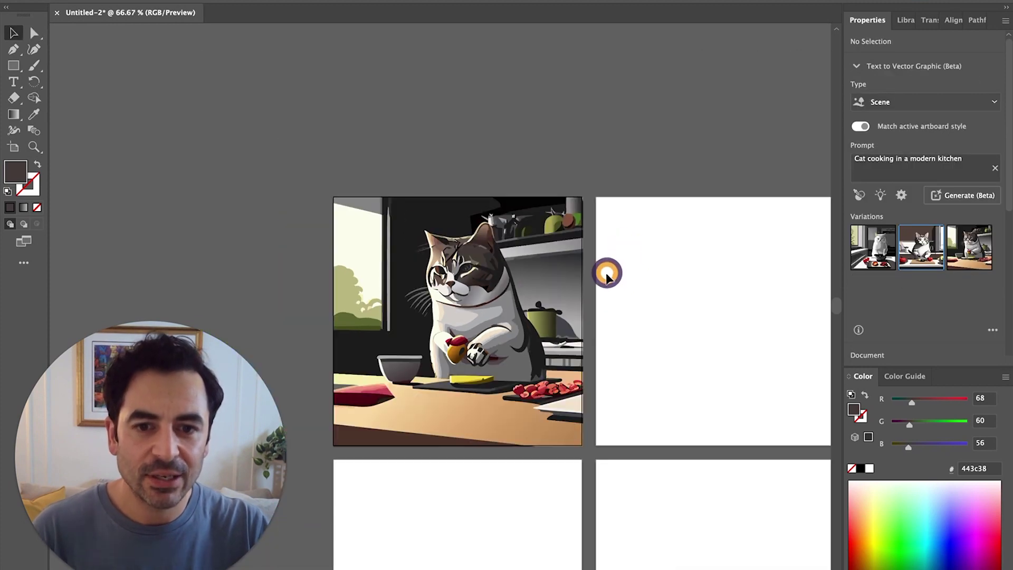
left_click_drag(622, 139, 345, 472)
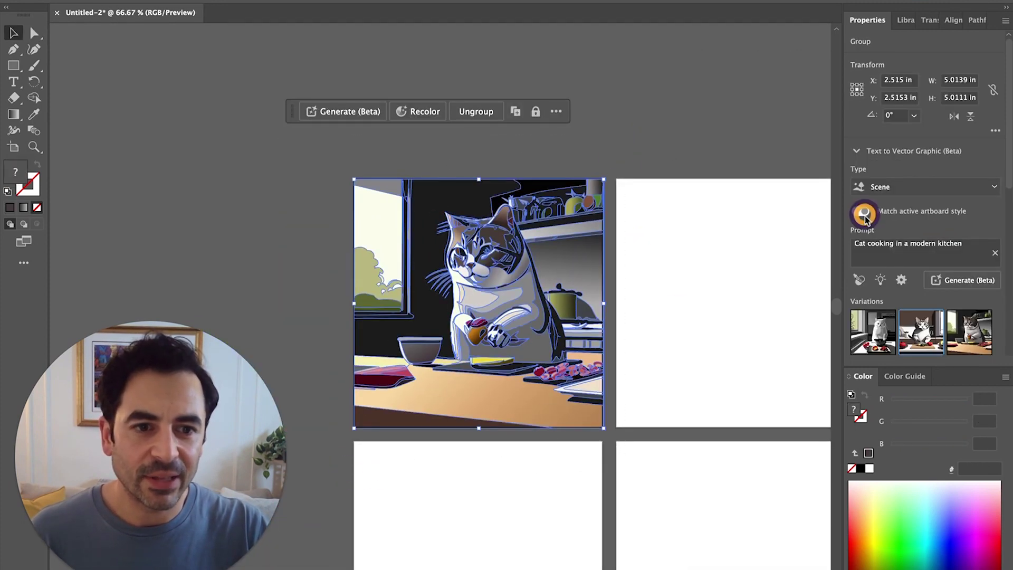
left_click(904, 282)
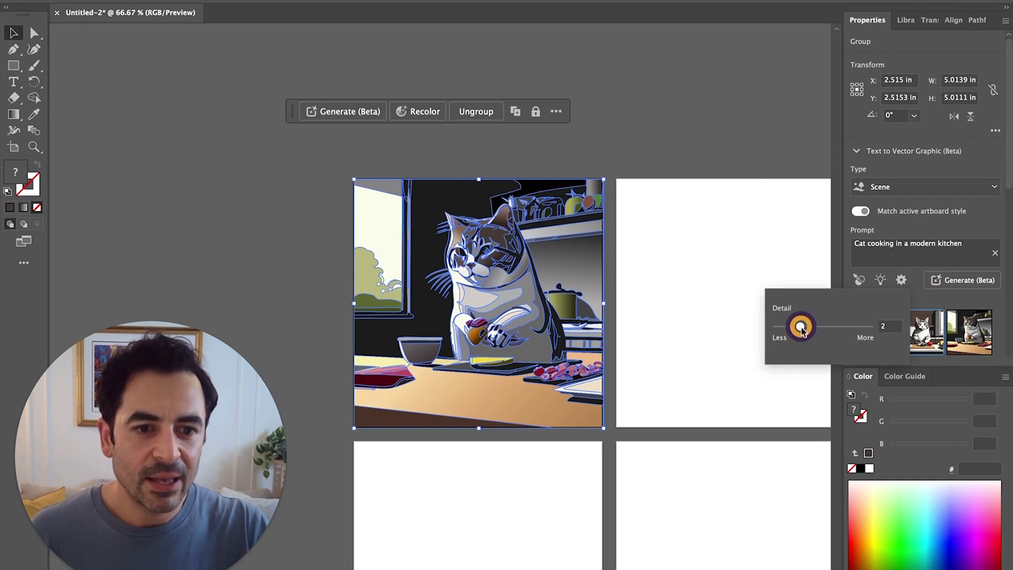
left_click_drag(803, 330, 875, 329)
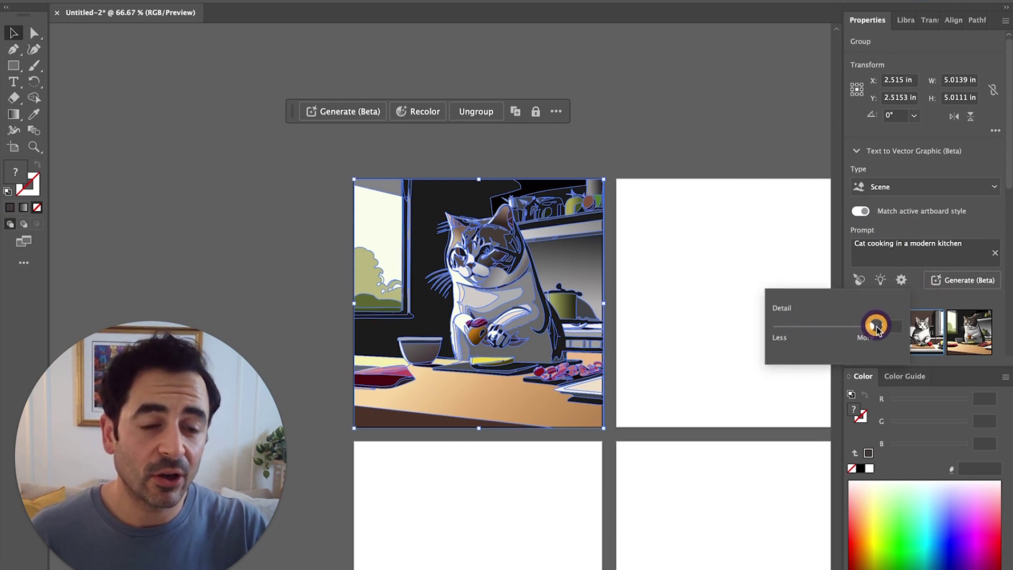
left_click(990, 221)
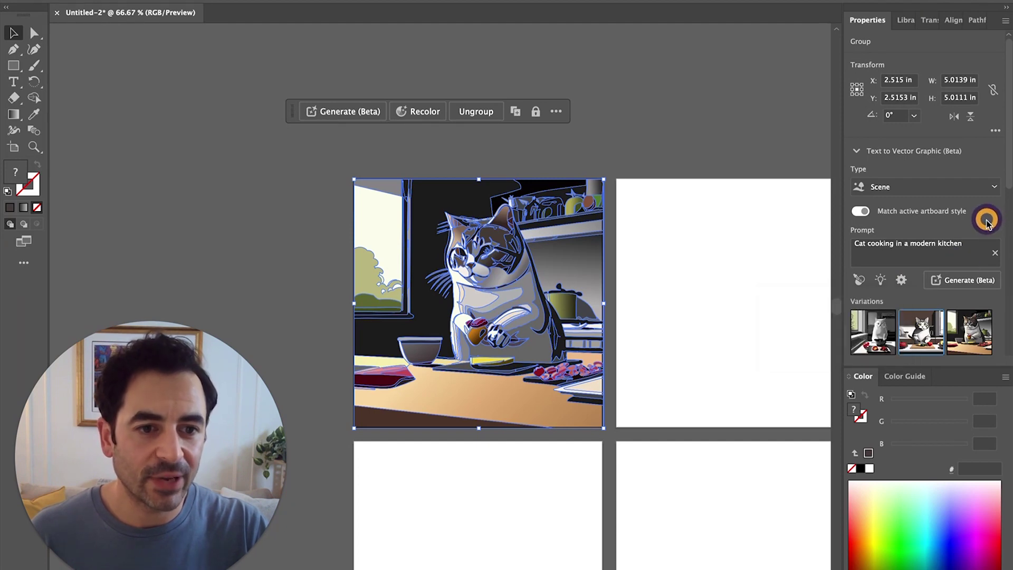
left_click(965, 281)
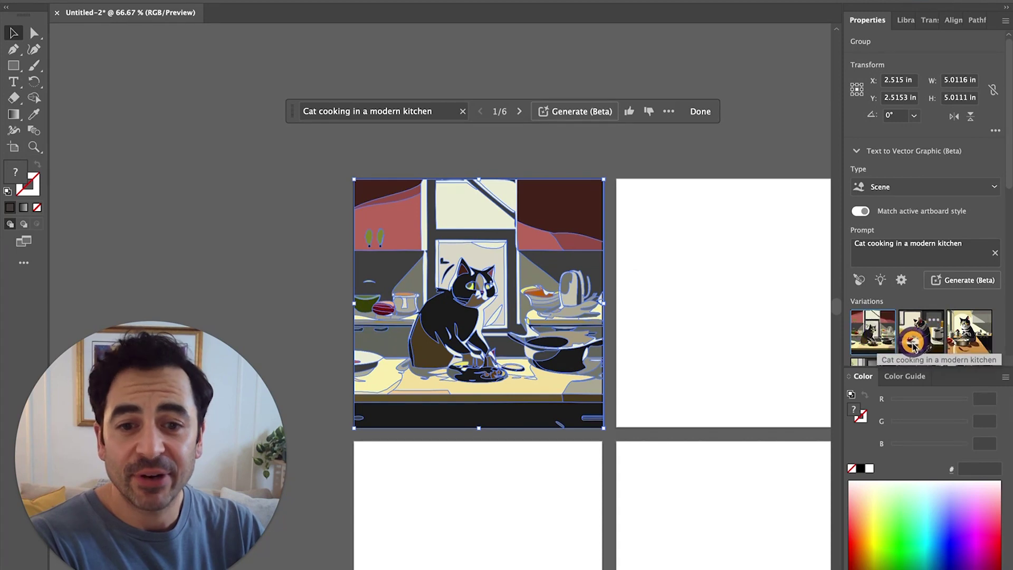
left_click(915, 343)
left_click(970, 340)
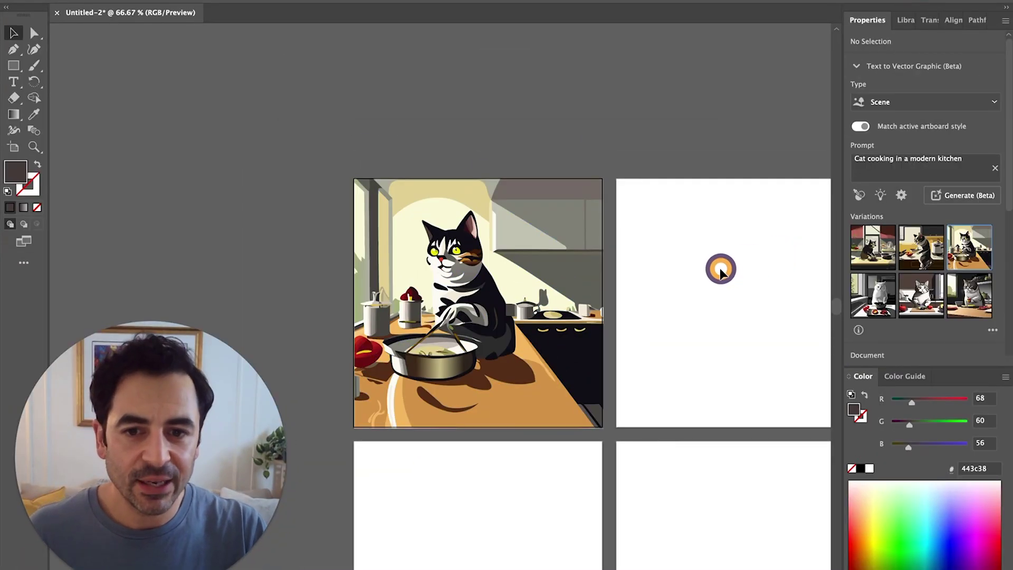
Draw a square about 2.11 in wide on the counter beside the pan and set its prompt to "small cartoon mouse with a chef hat"
key("m")
left_click_drag(448, 344, 570, 403)
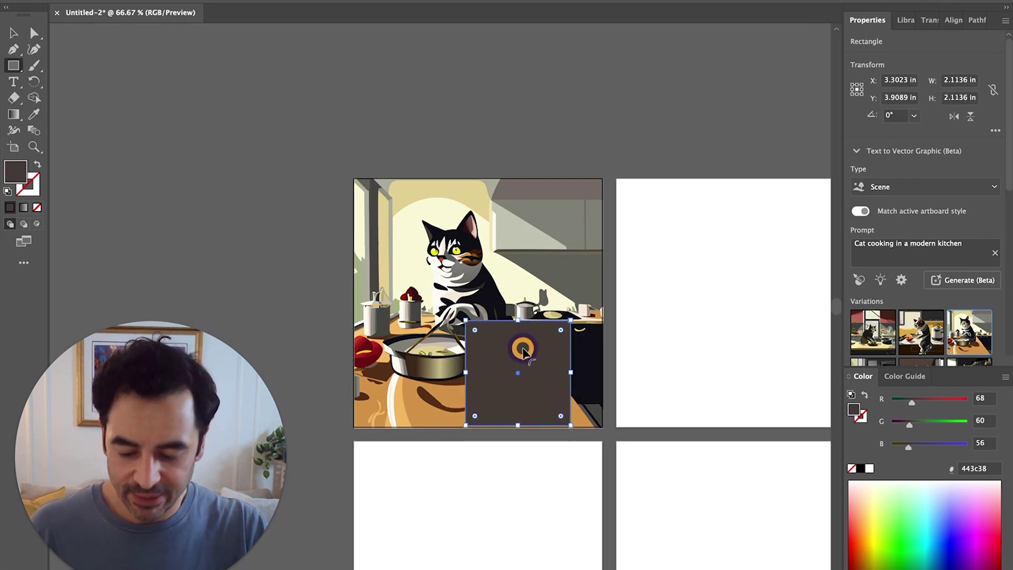
key("v")
left_click(899, 244)
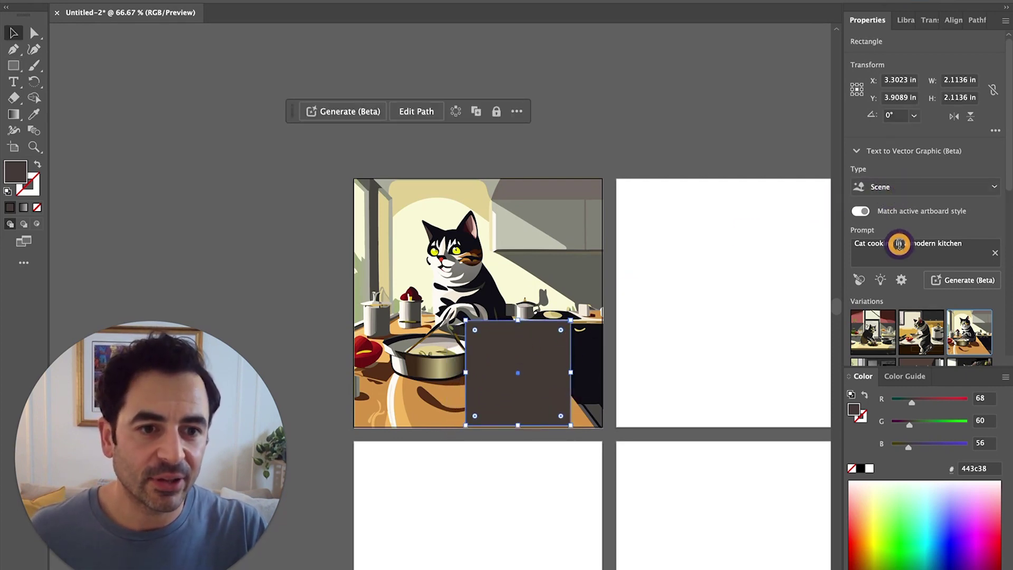
left_click_drag(972, 245, 728, 228)
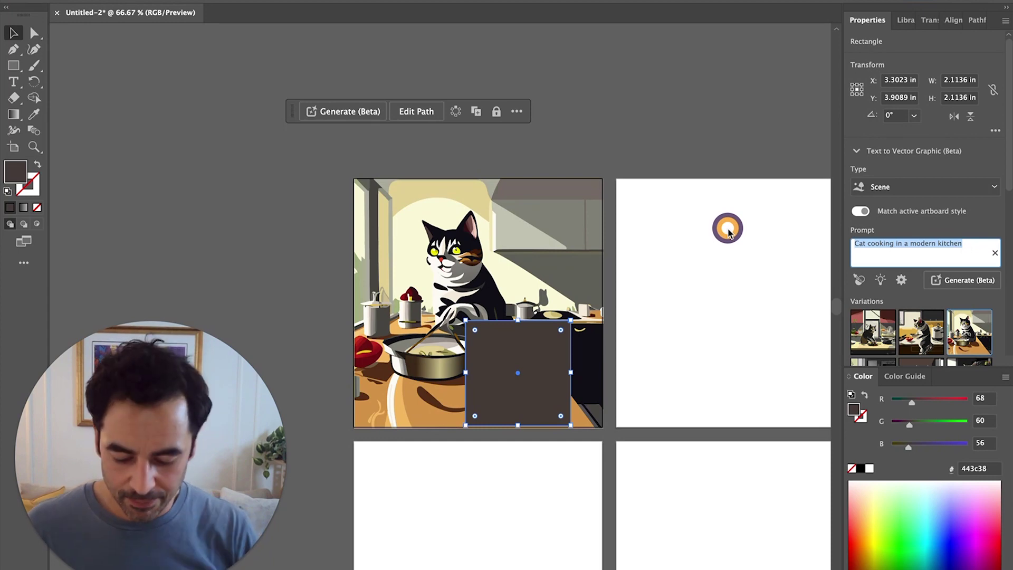
type("small cartoon mouse with a chef hat")
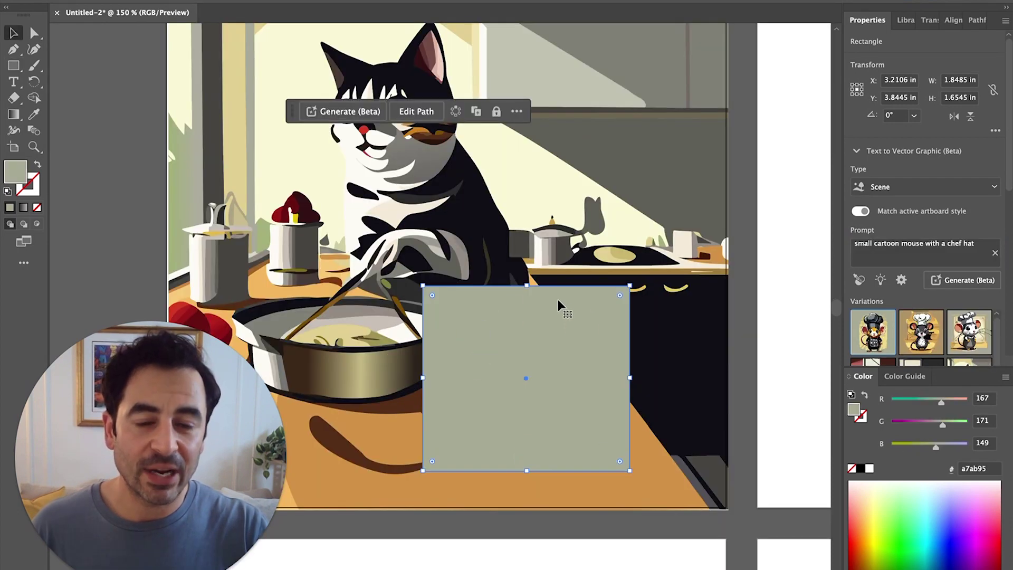
Change the graphic type to Subject and generate the chef mouse in the rectangle on the counter
left_click(911, 192)
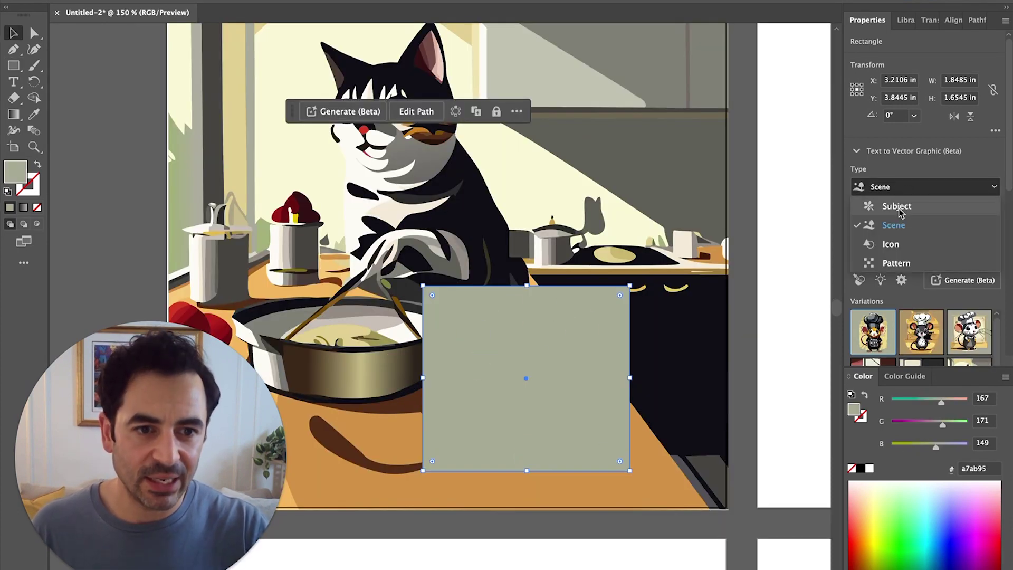
left_click(904, 207)
left_click(961, 280)
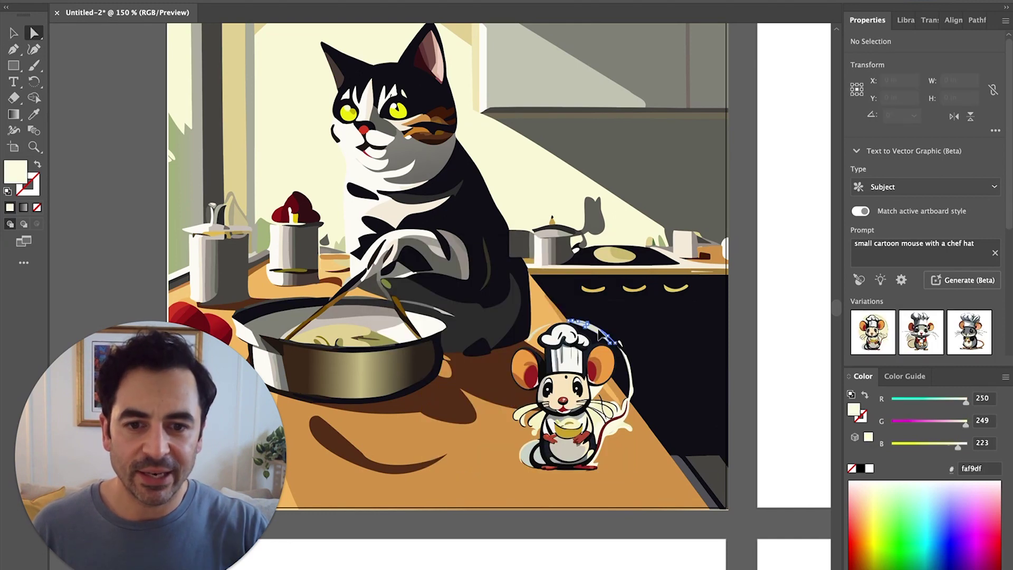
Delete the stray pale background shapes around the mouse's chef hat
key("Delete")
left_click(533, 336)
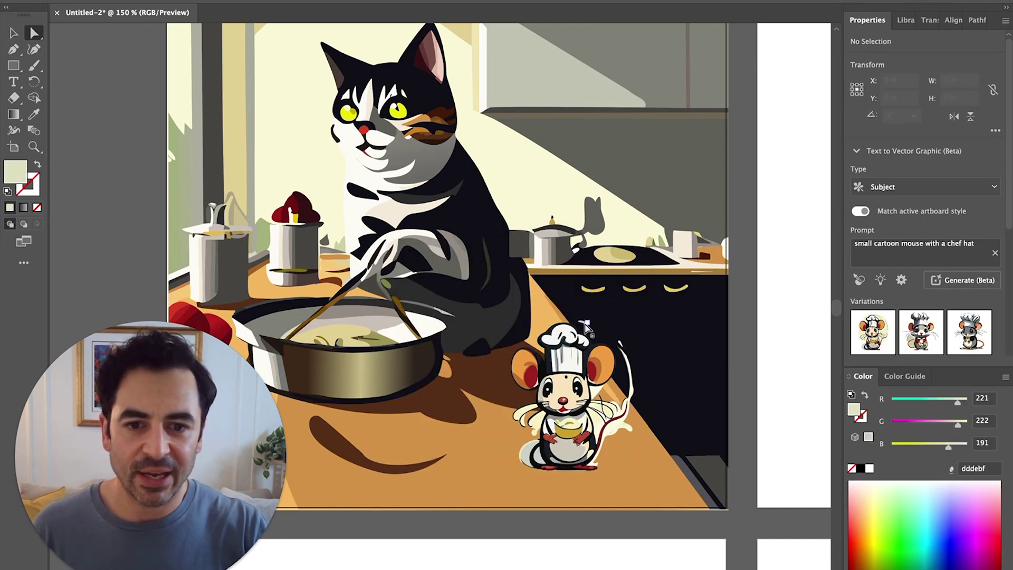
left_click(621, 341)
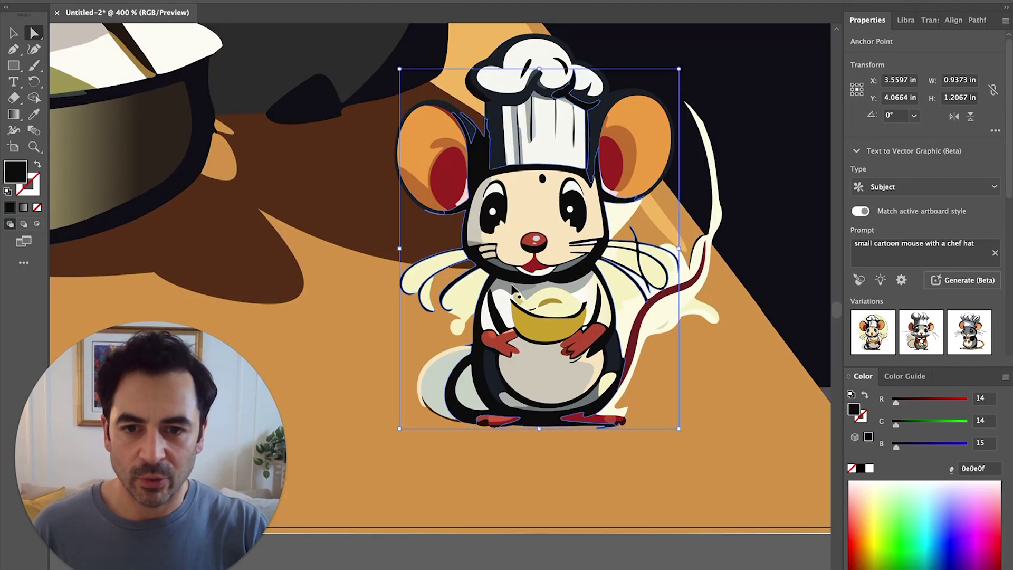
Delete the cream fills between the whiskers on the left side of the mouse's face
key("super+shift+a")
left_click(466, 286)
left_click(432, 268, "shift")
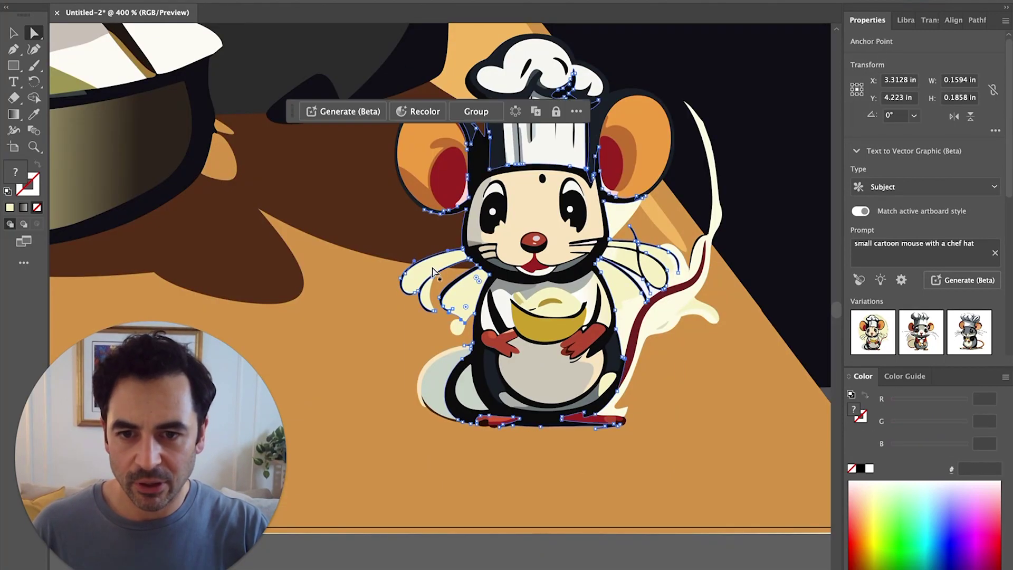
left_click(429, 280)
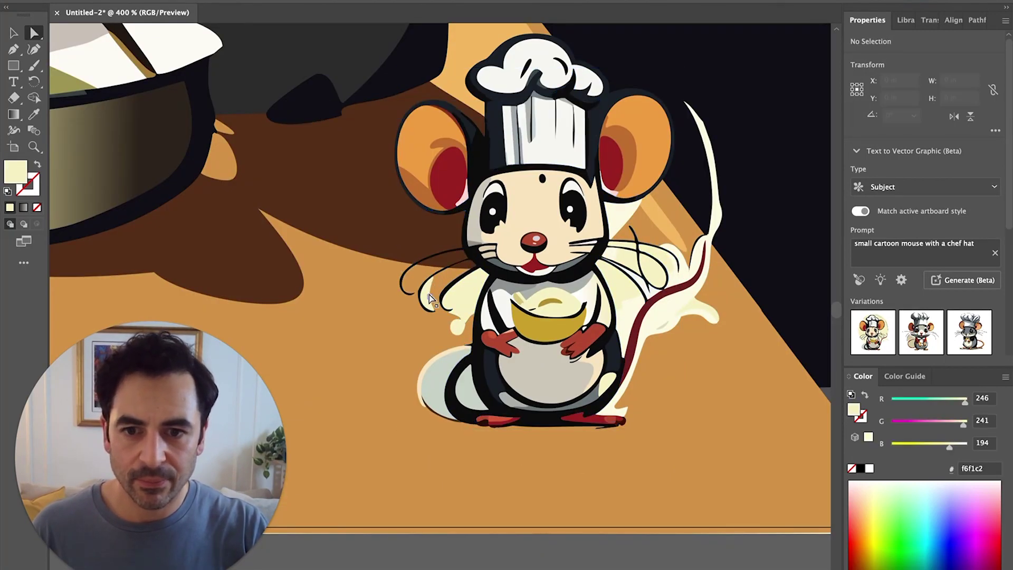
left_click(460, 300)
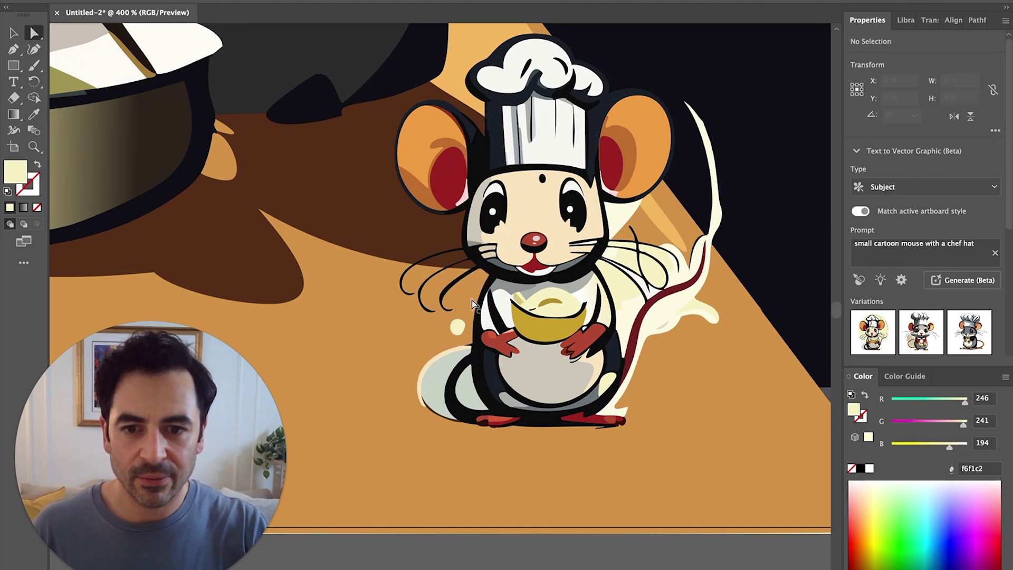
Delete the pale shapes beside and behind the mouse's body, including the cream outline around its tail
left_click(442, 371)
key("Delete")
left_click(457, 328)
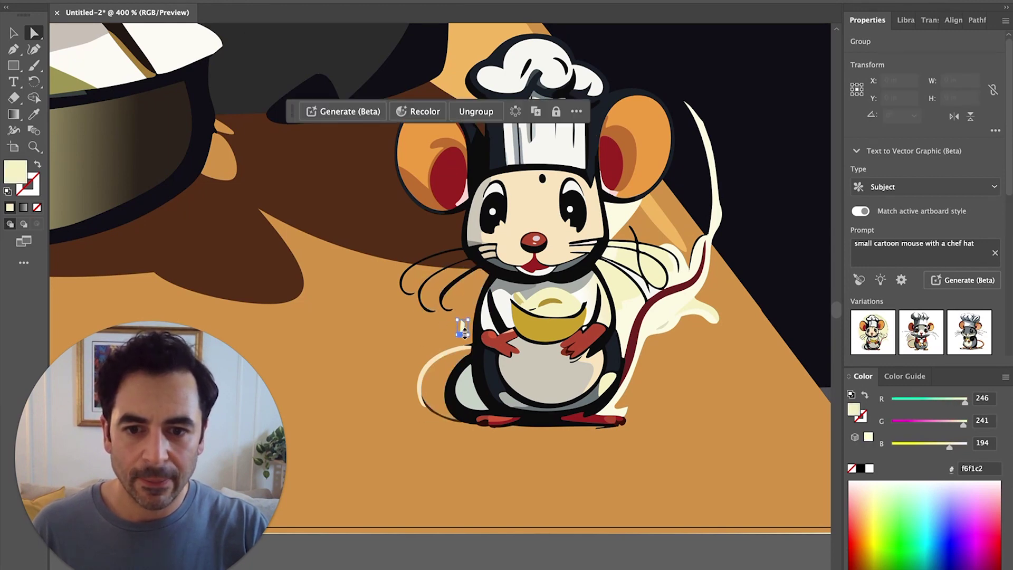
key("Delete")
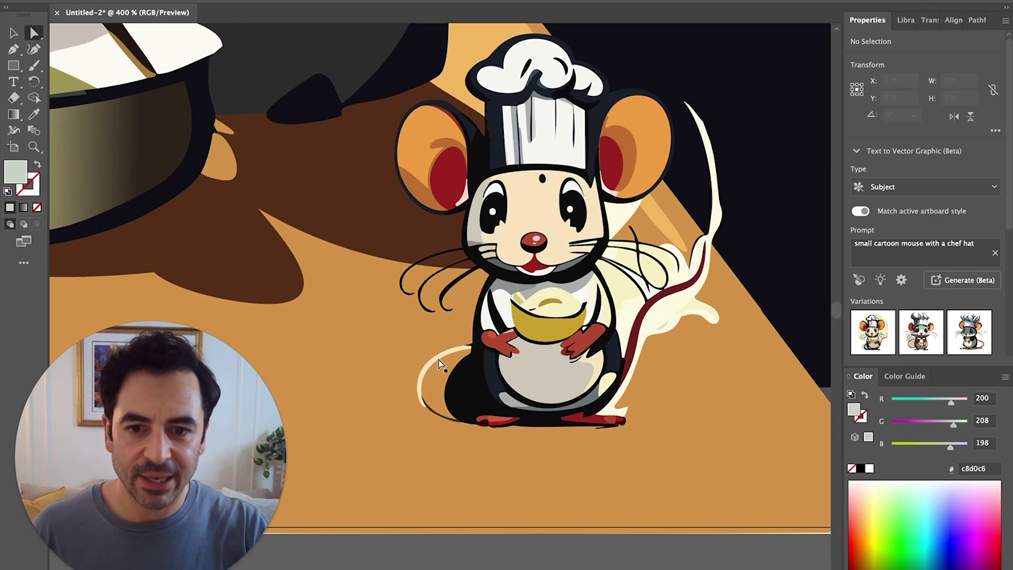
left_click(438, 360)
key("Delete")
Recolor the pale fills between the mouse's right whiskers and tail with the counter's orange using the Eyedropper
left_click(655, 254)
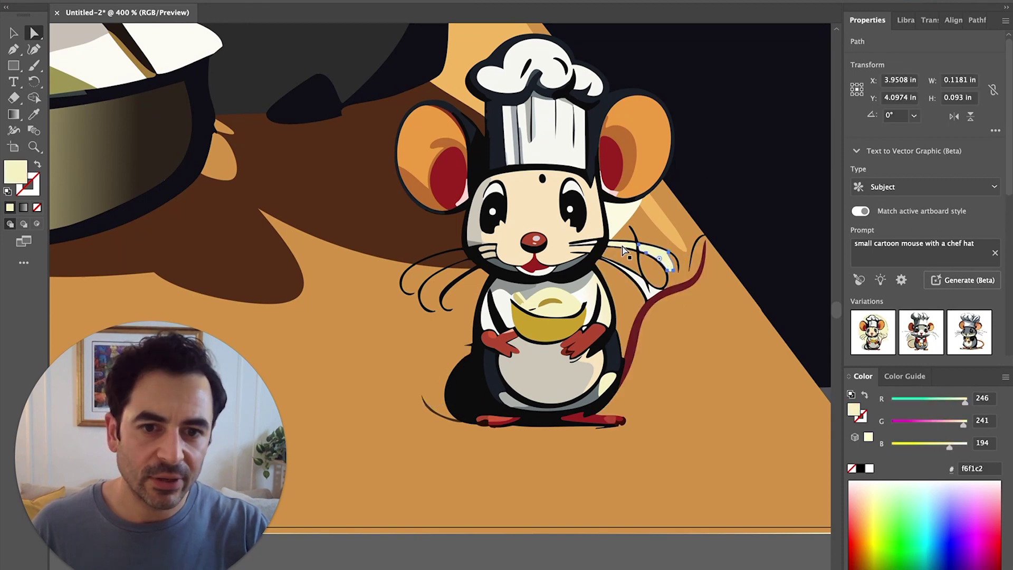
left_click(628, 250)
left_click(701, 369)
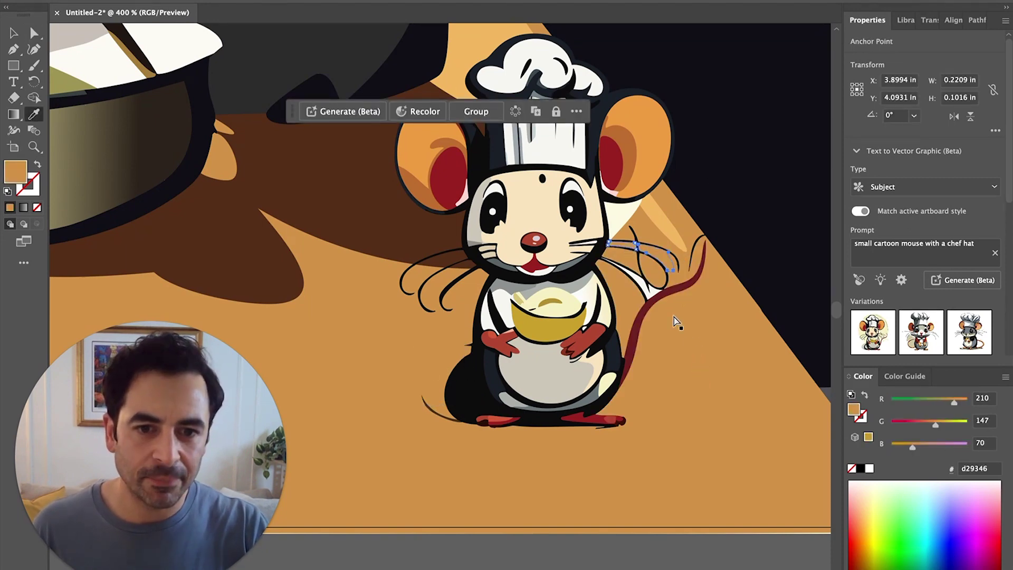
key("a")
key("ctrl+shift+a")
left_click(655, 294)
key("i")
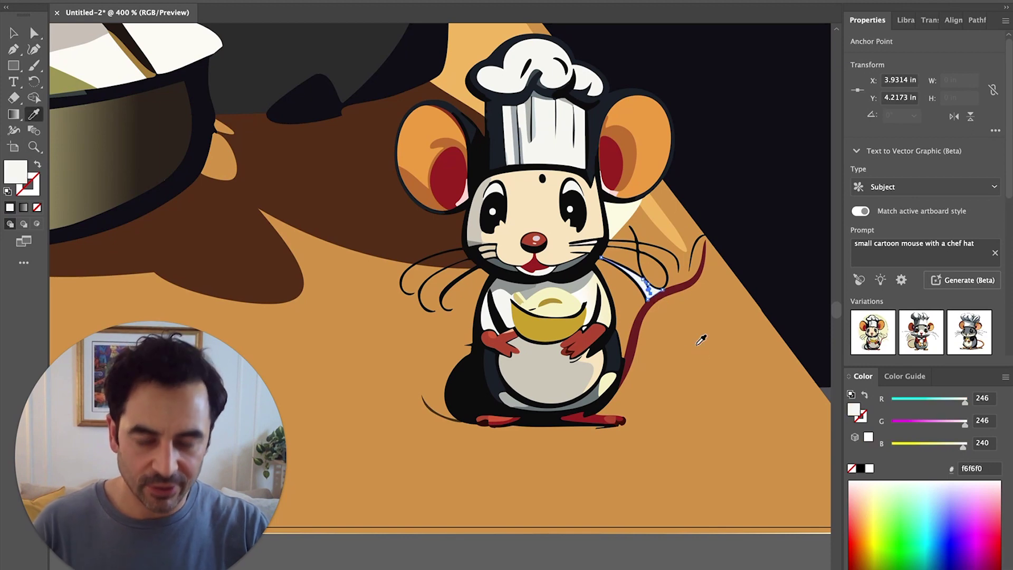
left_click(700, 338)
Match the cream patch below the mouse's right ear to the counter's orange, #d29346
left_click(631, 221)
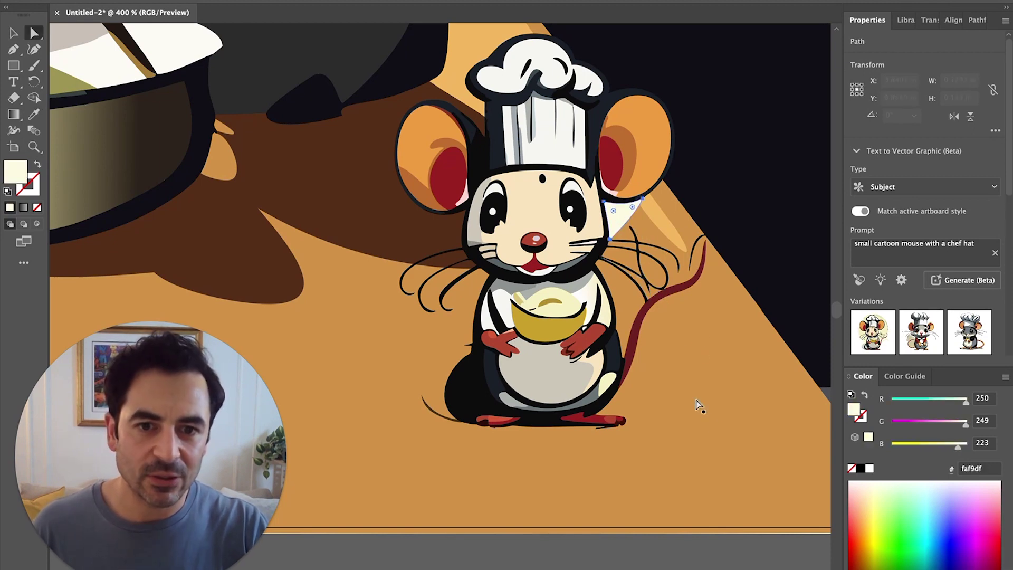
key("i")
left_click(716, 419)
key("v")
key("ctrl+shift+a")
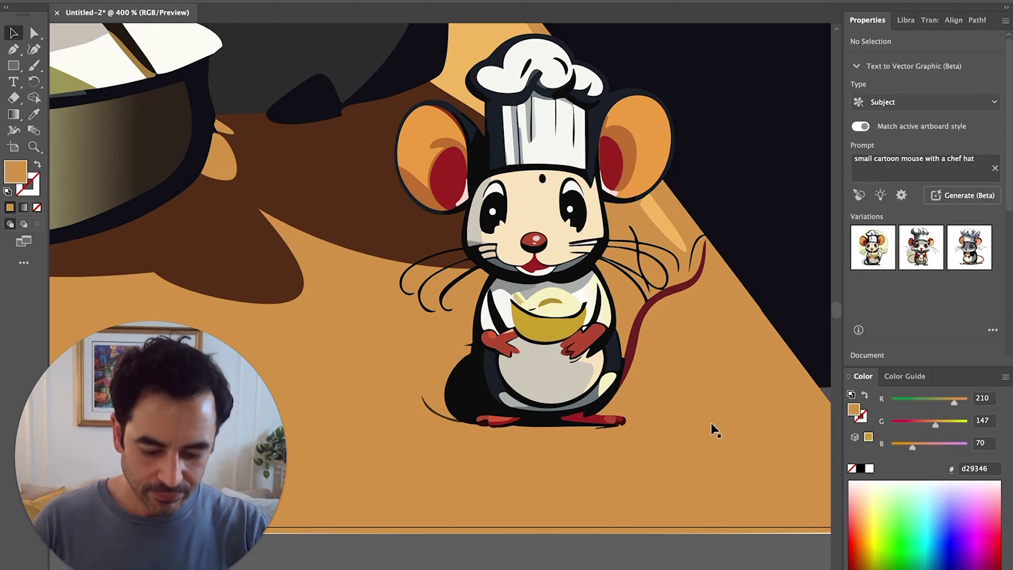
key("ctrl+1")
scroll(653, 410, "right", 1)
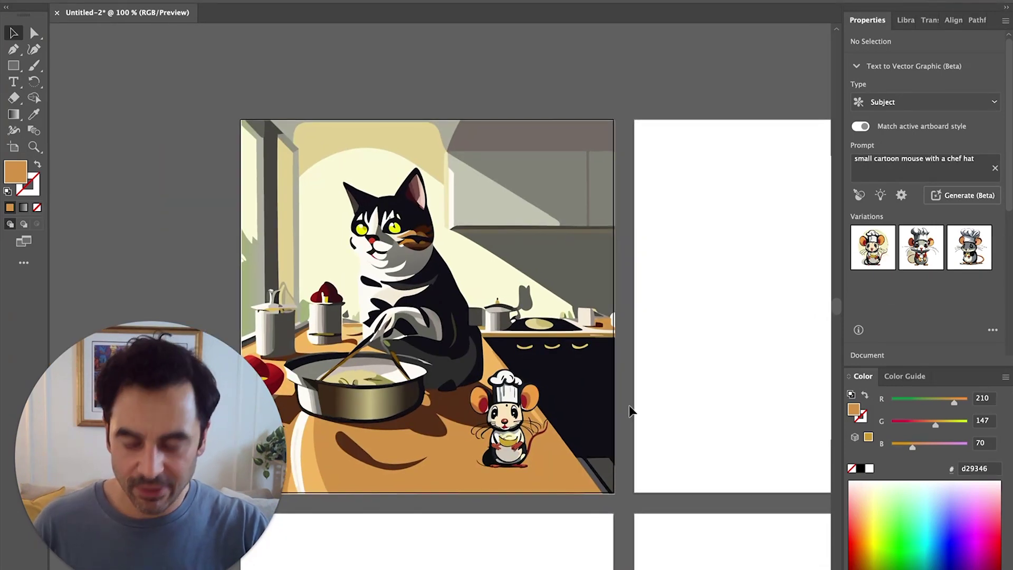
scroll(631, 411, "left", 5)
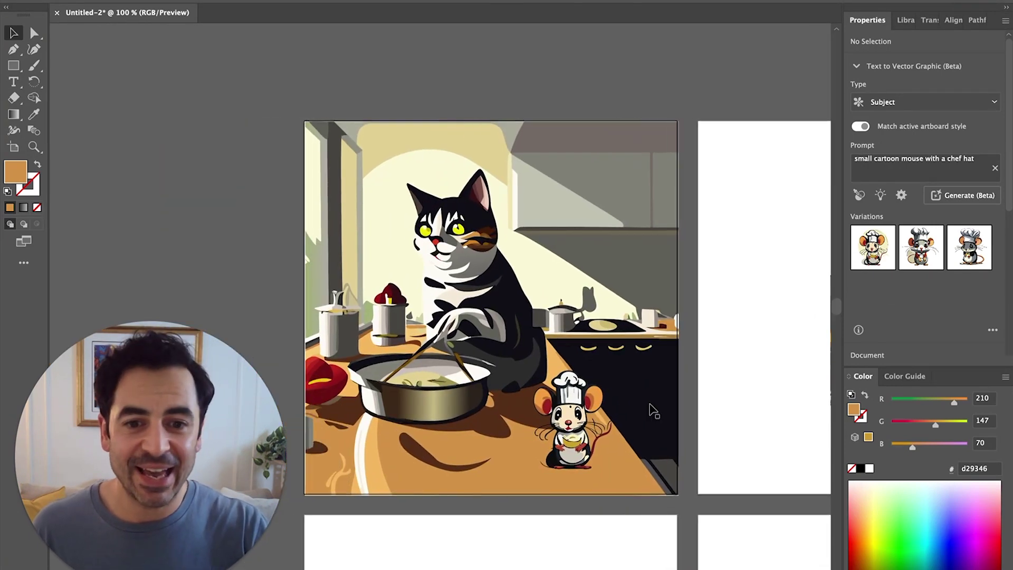
left_click(580, 415)
key("ctrl+shift+a")
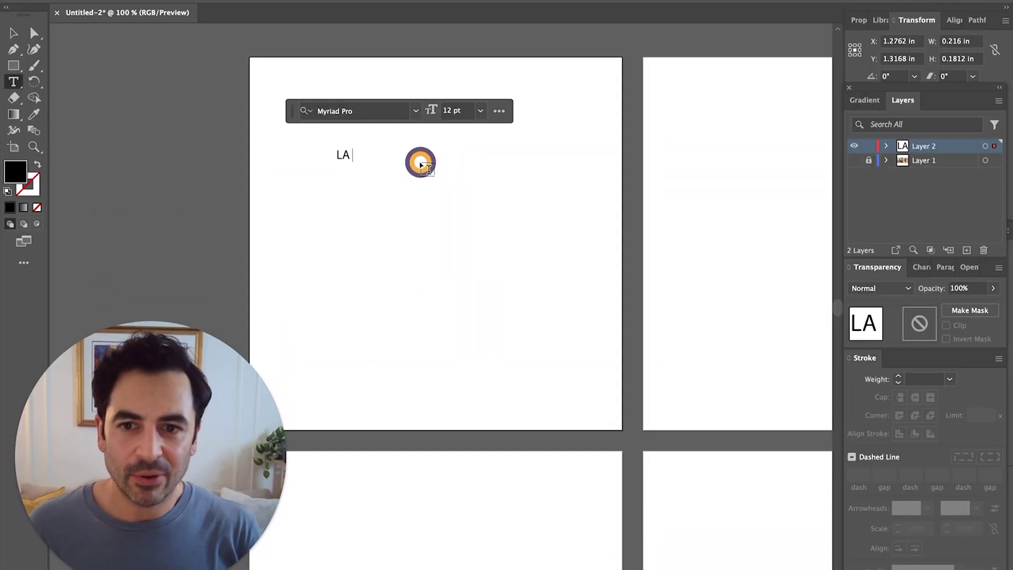
Complete the text "LA COMIDA" on the empty first artboard and scale it up to about 51.27 pt
type("COMIDA")
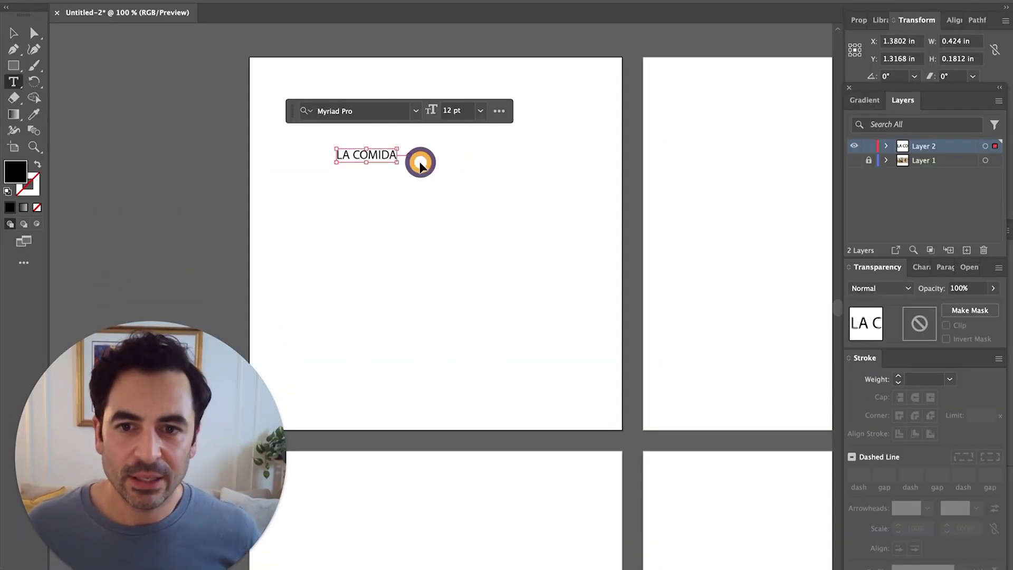
key("ctrl+a")
key("Escape")
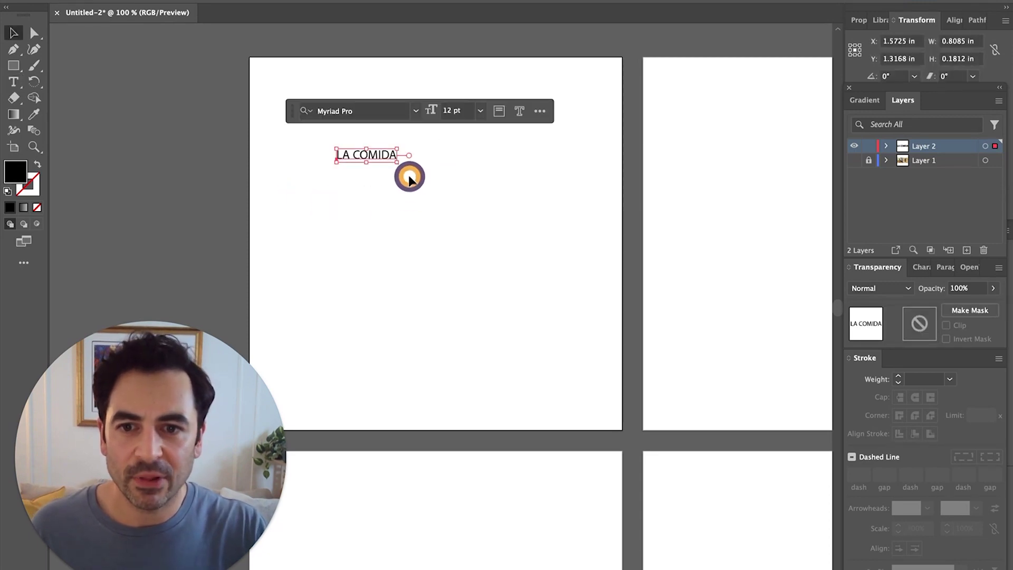
left_click_drag(512, 185, 449, 241)
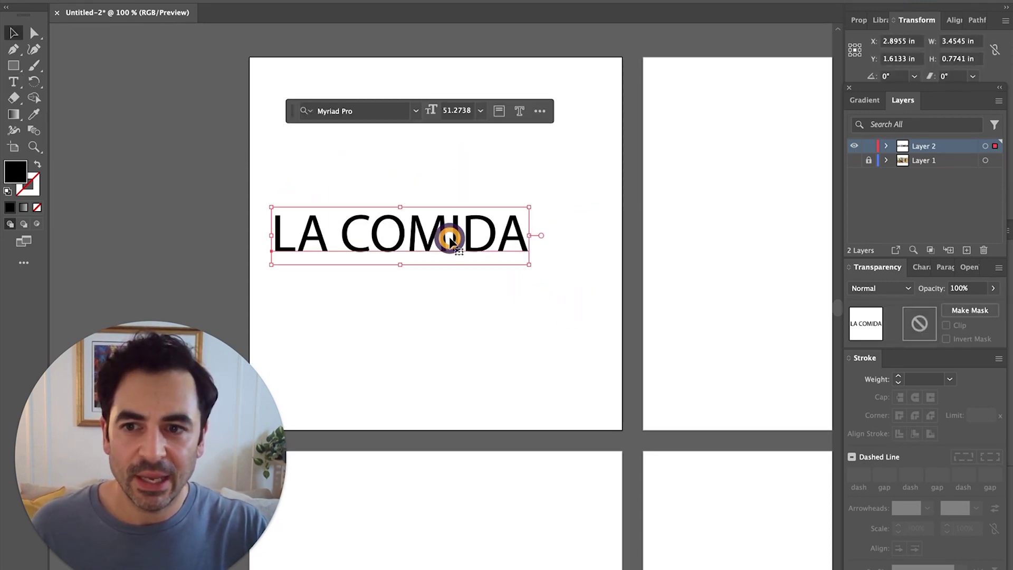
Set the font of the LA COMIDA text to Glafton and reposition the text slightly higher on the artboard
left_click(417, 111)
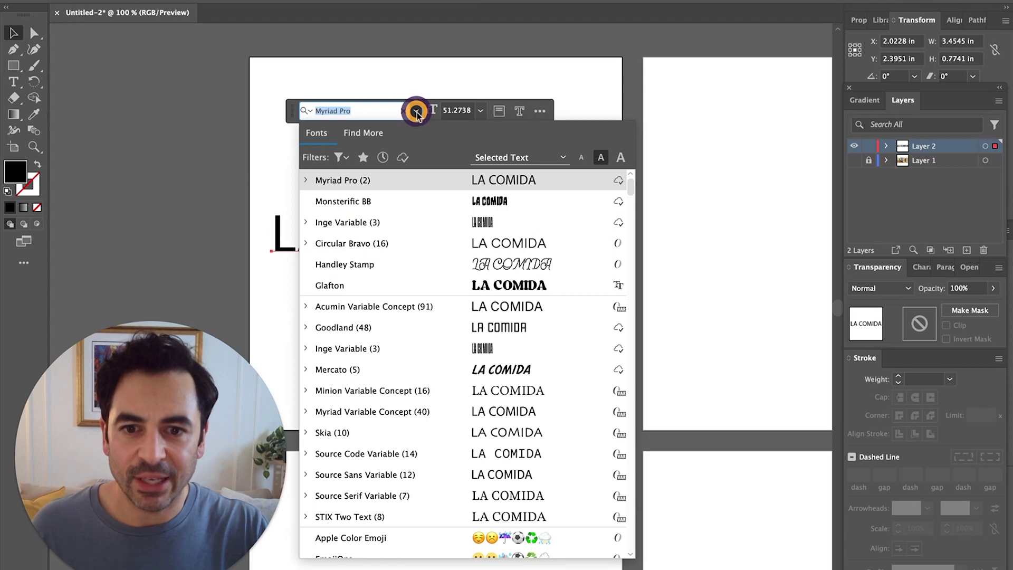
left_click(370, 285)
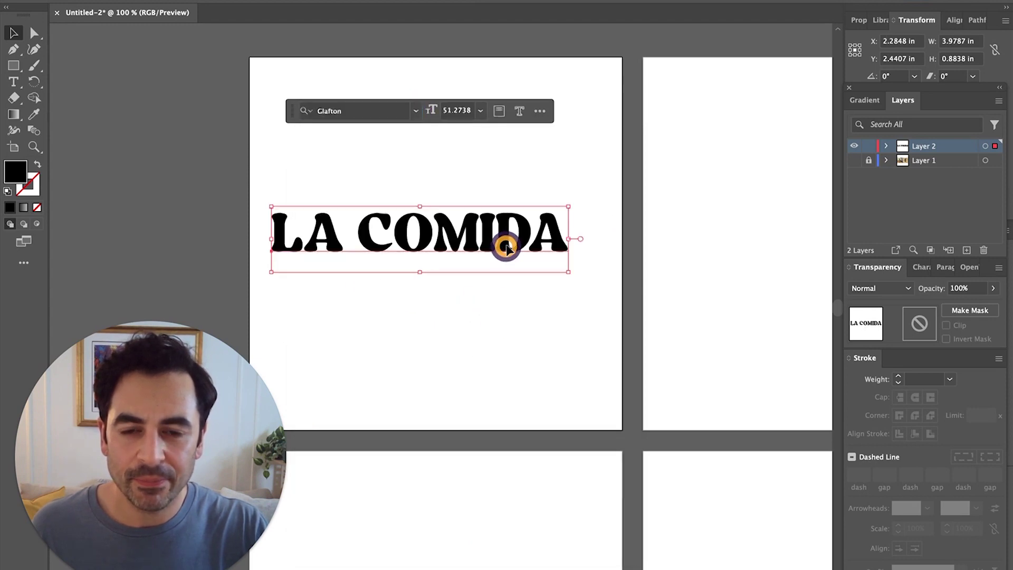
left_click_drag(505, 247, 513, 234)
Kern the LA COMIDA text, widening the gaps between the letters of MIDA and tightening the space before the C
double_click(502, 227)
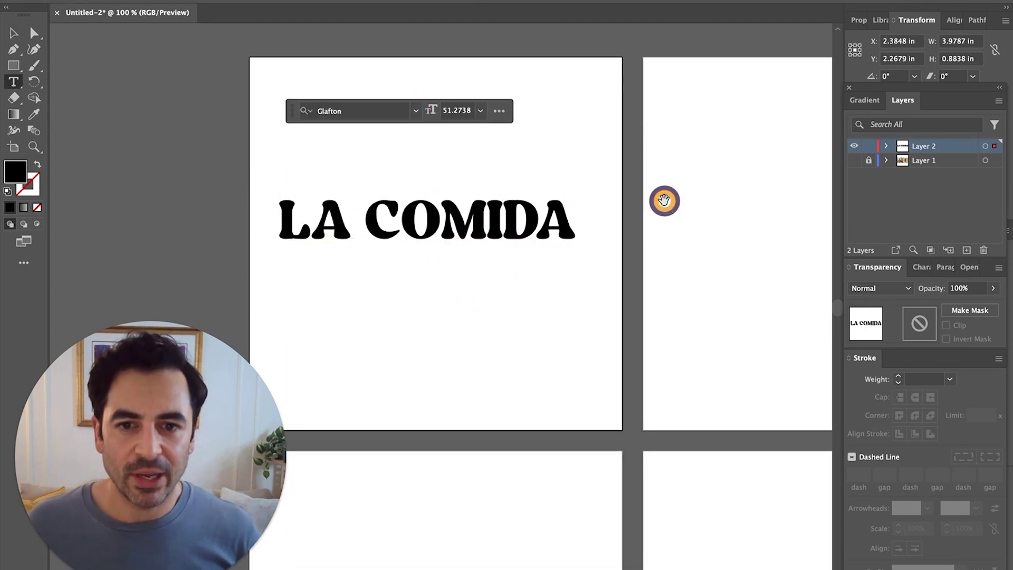
key("alt+Right")
key("alt+Right")
key("Left")
key("alt+Right")
key("alt+Right")
key("alt+Right")
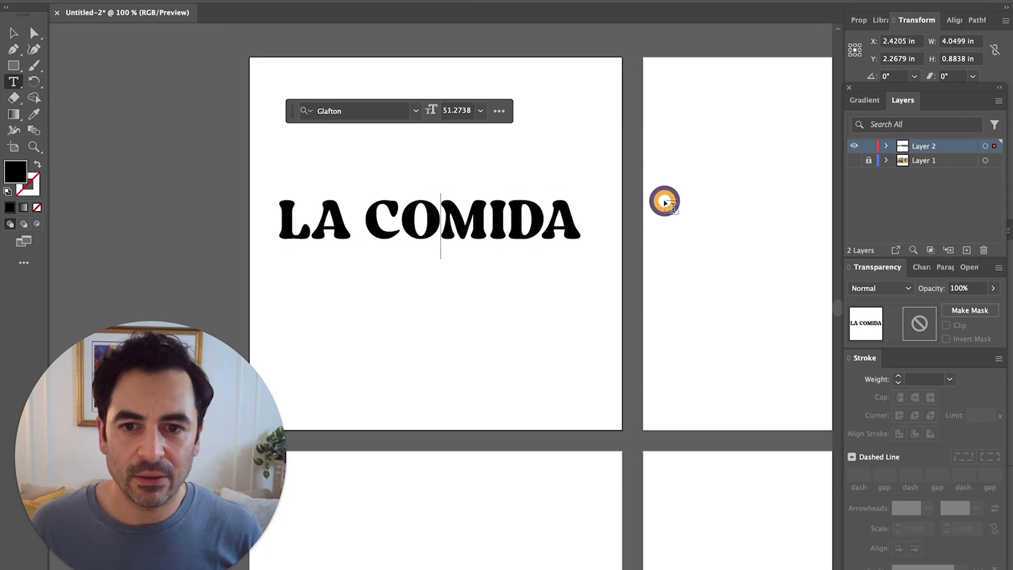
key("Left")
key("alt+Left")
key("alt+Left")
key("alt+Left")
key("alt+Left")
key("alt+Left")
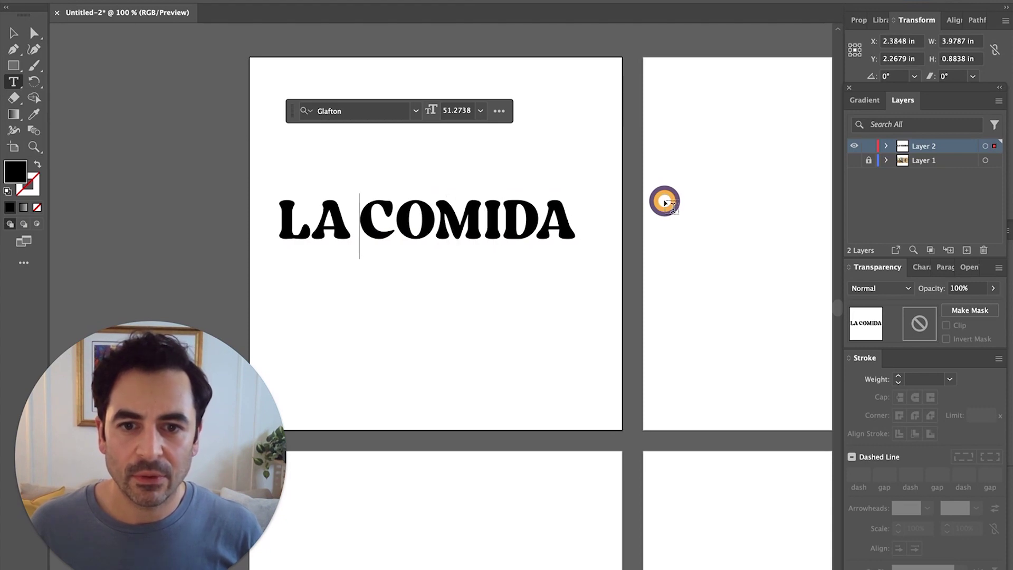
Convert the LA COMIDA text to outlines and place a copy of it lower on the artboard
key("Escape")
left_click(664, 201)
scroll(659, 203, "right", 1)
left_click_drag(511, 224, 525, 296)
key("super+shift+a")
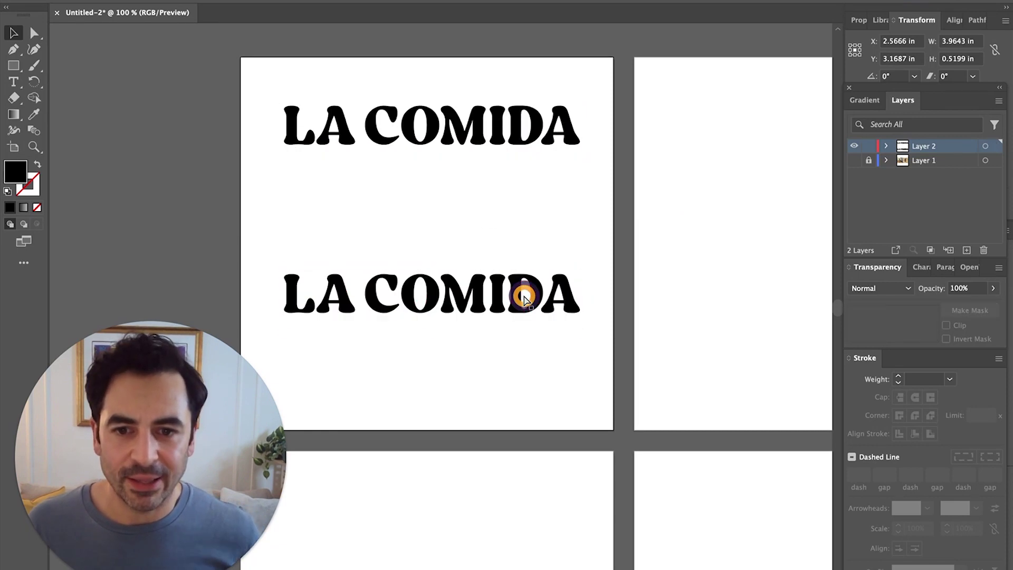
Change the fill of the lower LA COMIDA copy to pale yellow, #ead681
left_click(524, 298)
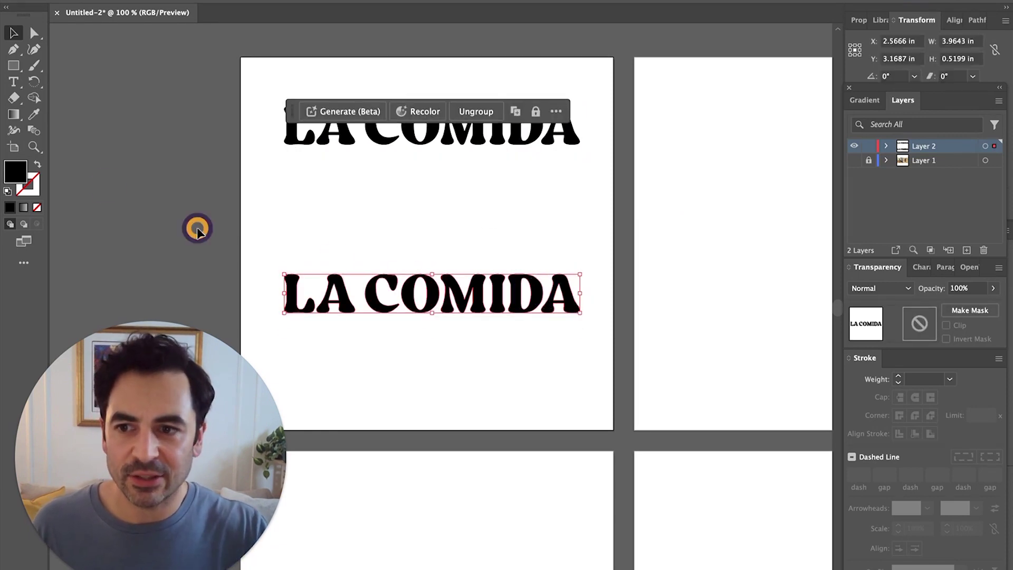
double_click(7, 168)
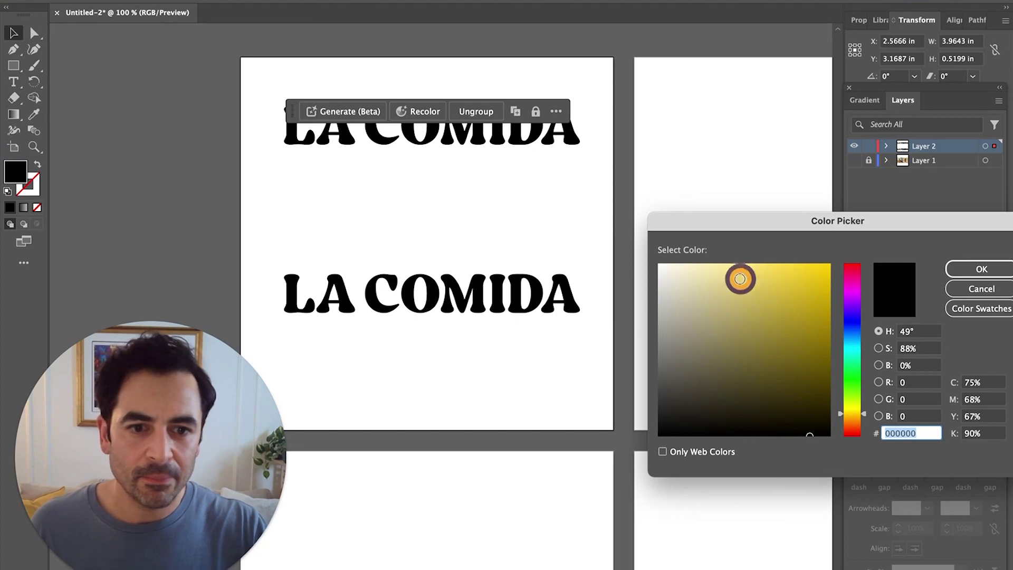
left_click(735, 278)
left_click(973, 270)
key("super+shift+a")
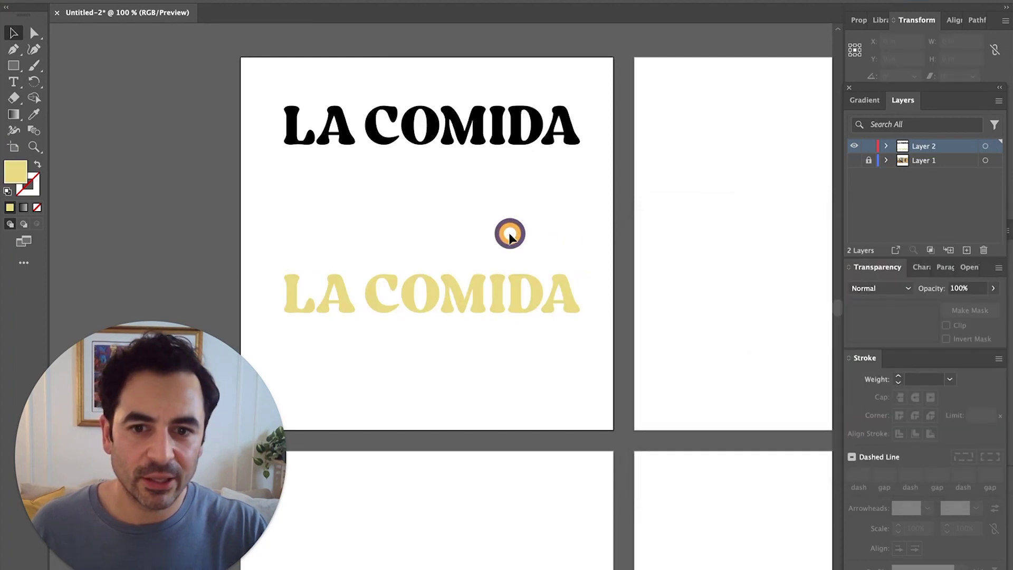
Draw a pale yellow square about 4.96 in wide covering the second artboard
scroll(358, 226, "right", 5)
key("m")
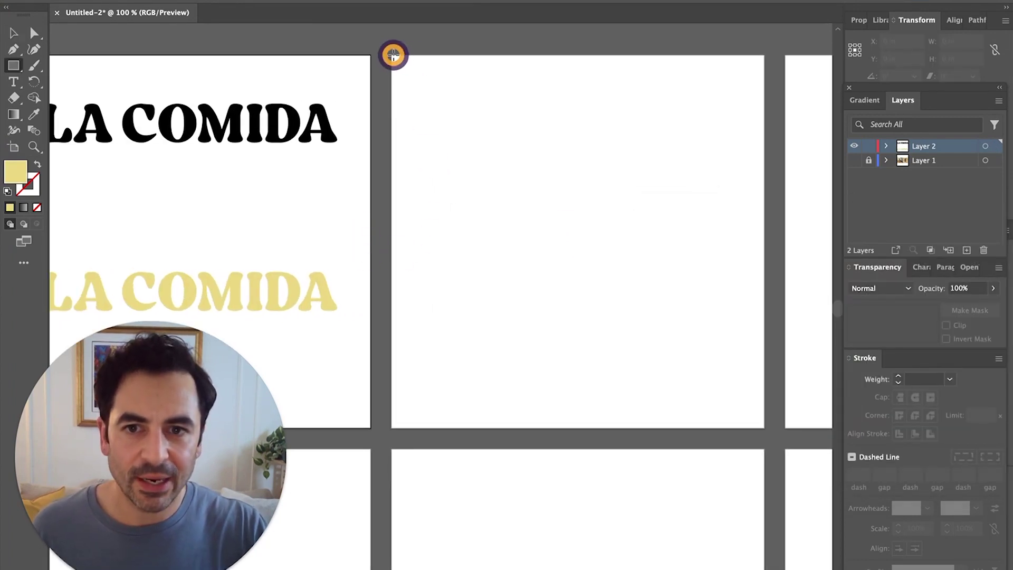
left_click_drag(394, 55, 764, 428)
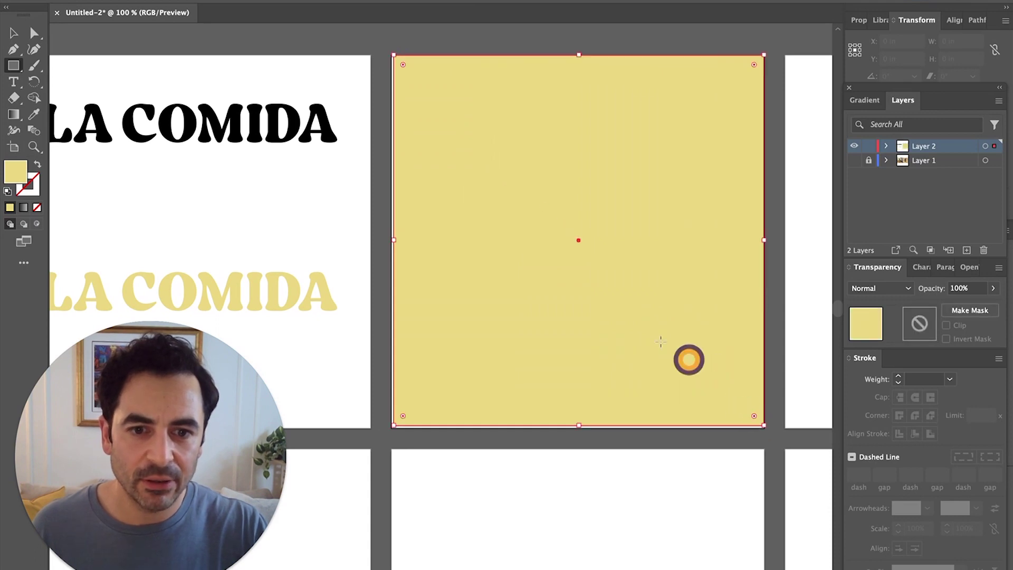
key("v")
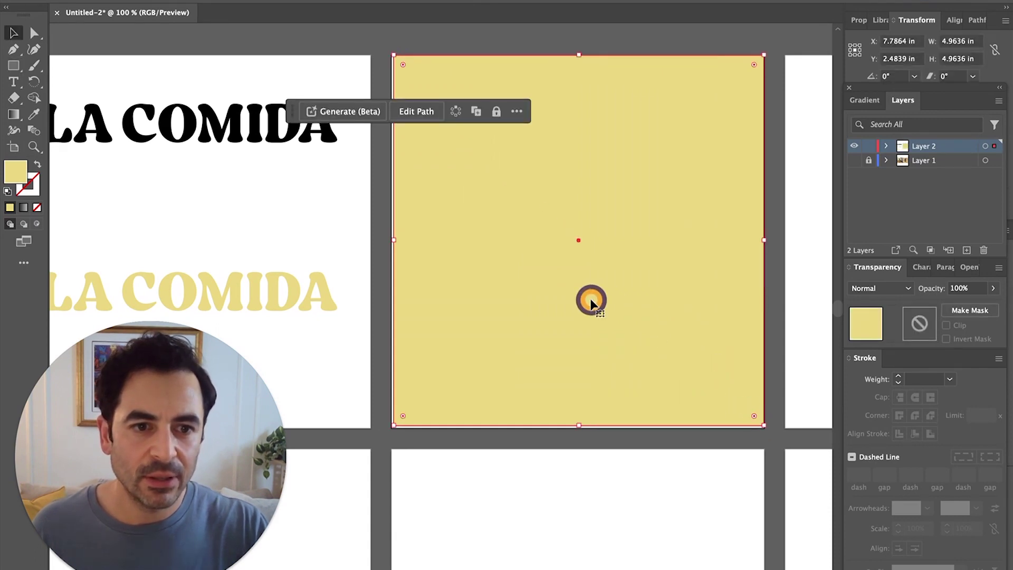
Open the vector generation prompt for the yellow square and show its full generation properties
left_click(338, 112)
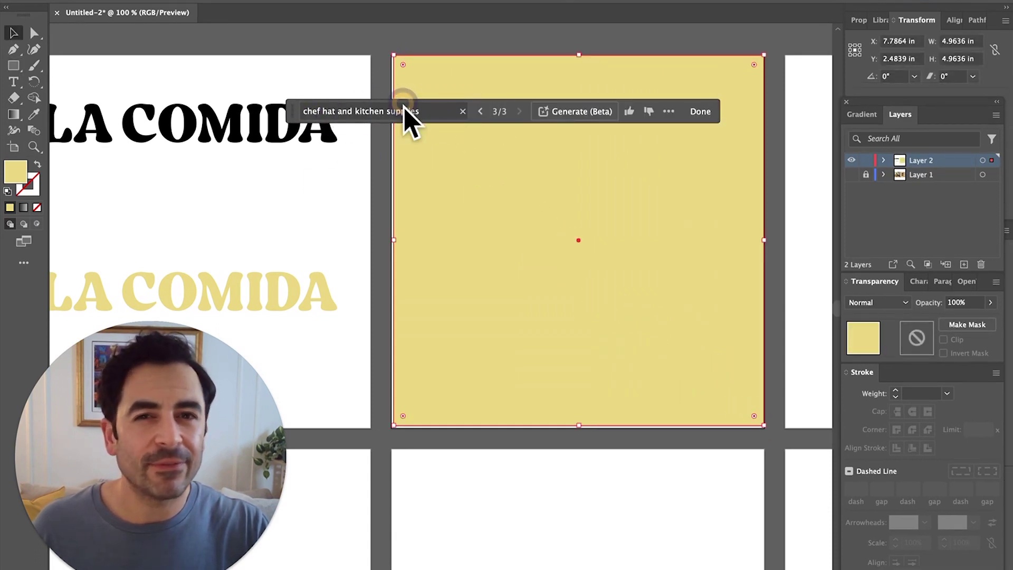
left_click(343, 2)
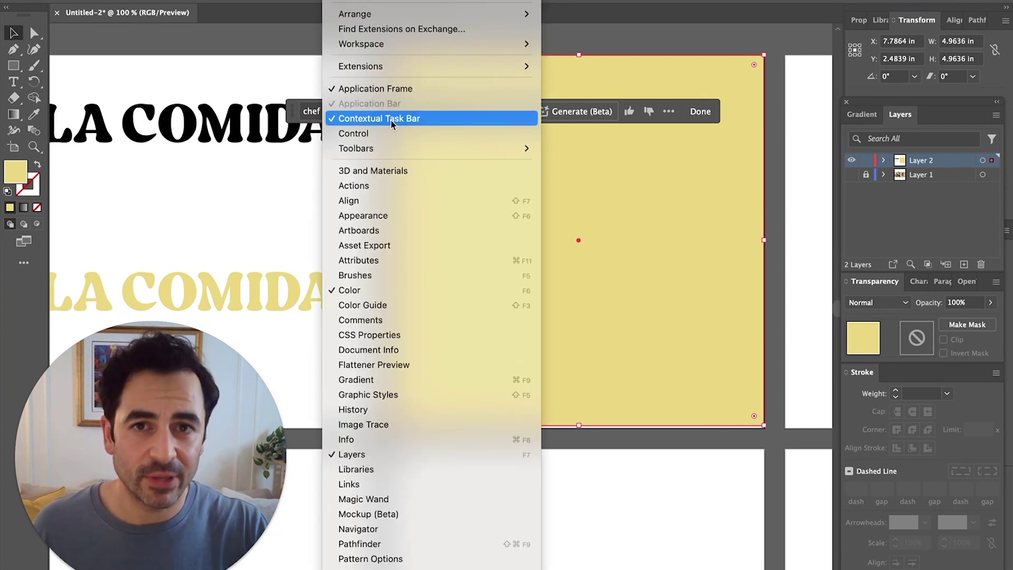
key("Escape")
left_click(669, 111)
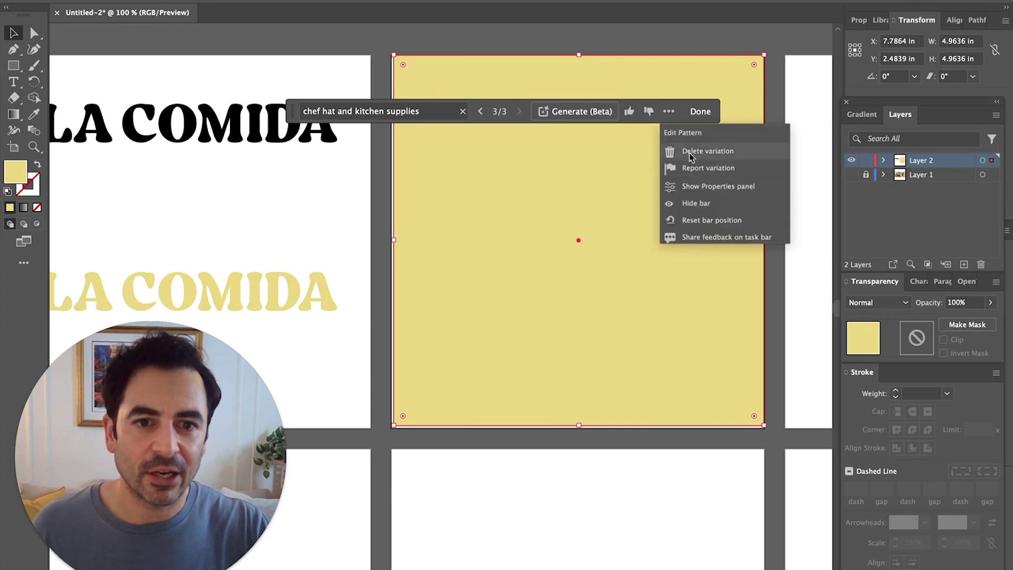
left_click(702, 188)
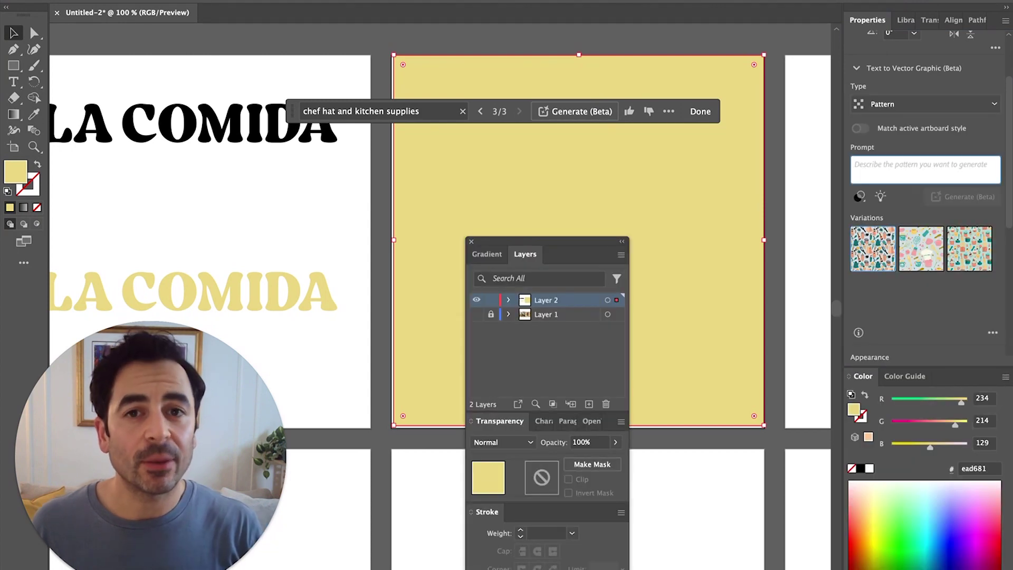
Generate a Pattern in the square from the prompt "colorful mexican food" and apply the third variation
type("colorful mexican food")
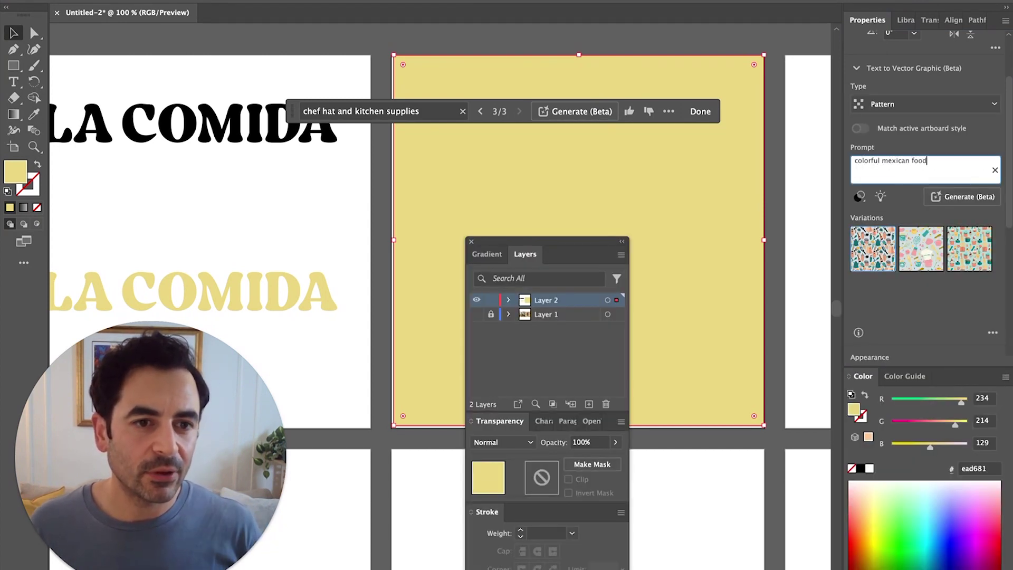
left_click(966, 199)
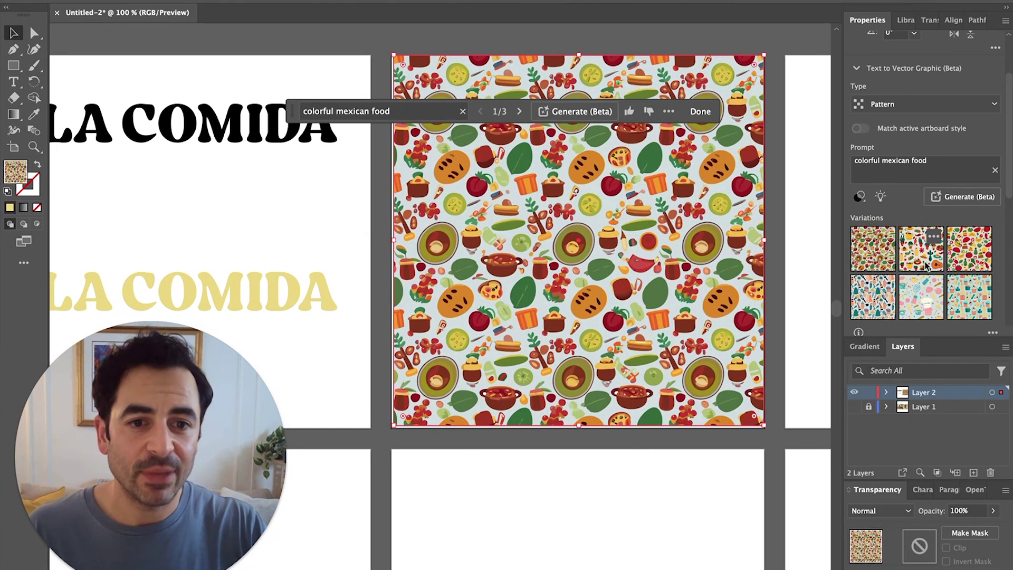
left_click(927, 265)
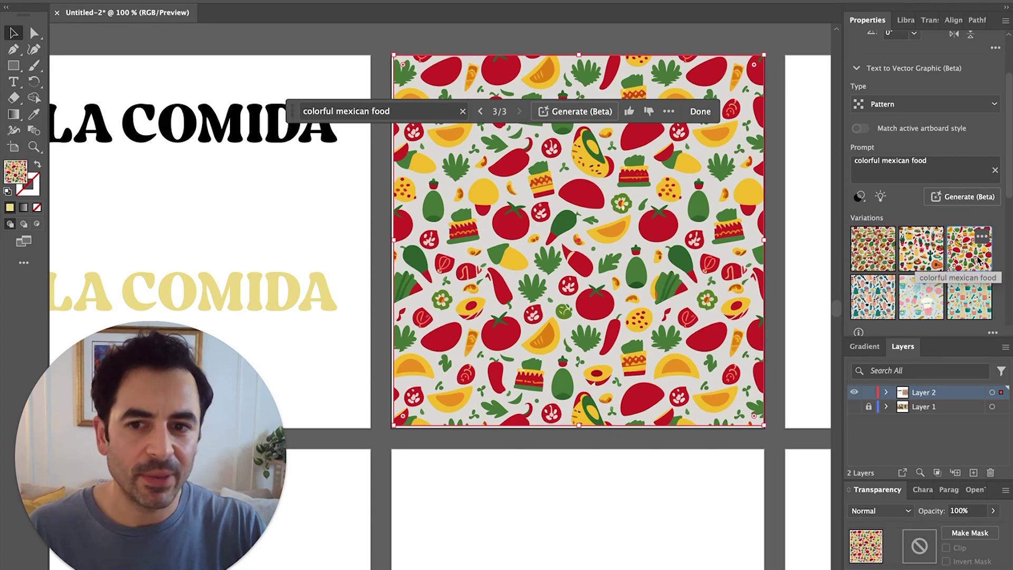
Preview the first pattern variation, reapply the third, and stretch the patterned square slightly to the artboard's full width
left_click(868, 257)
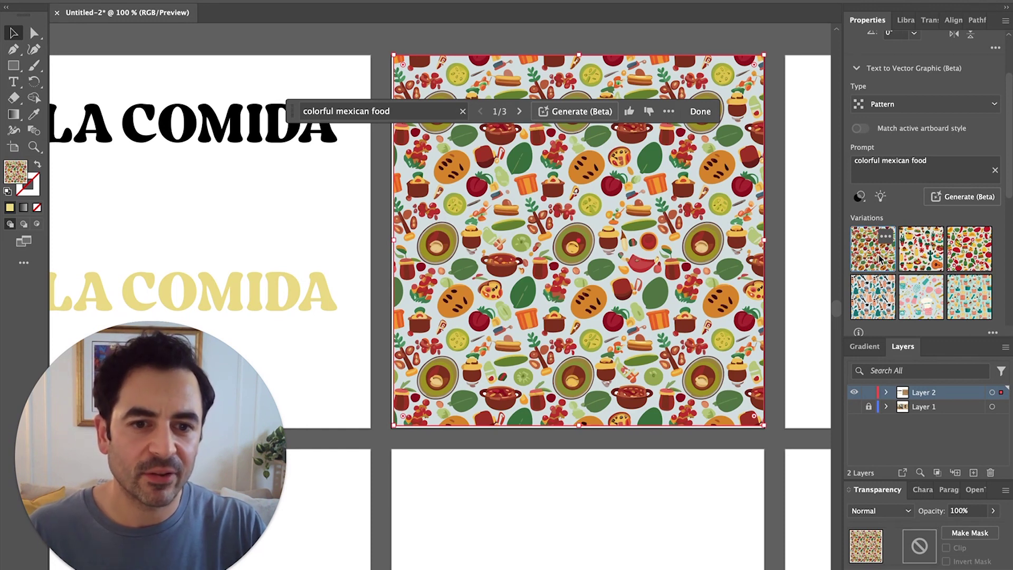
left_click(972, 263)
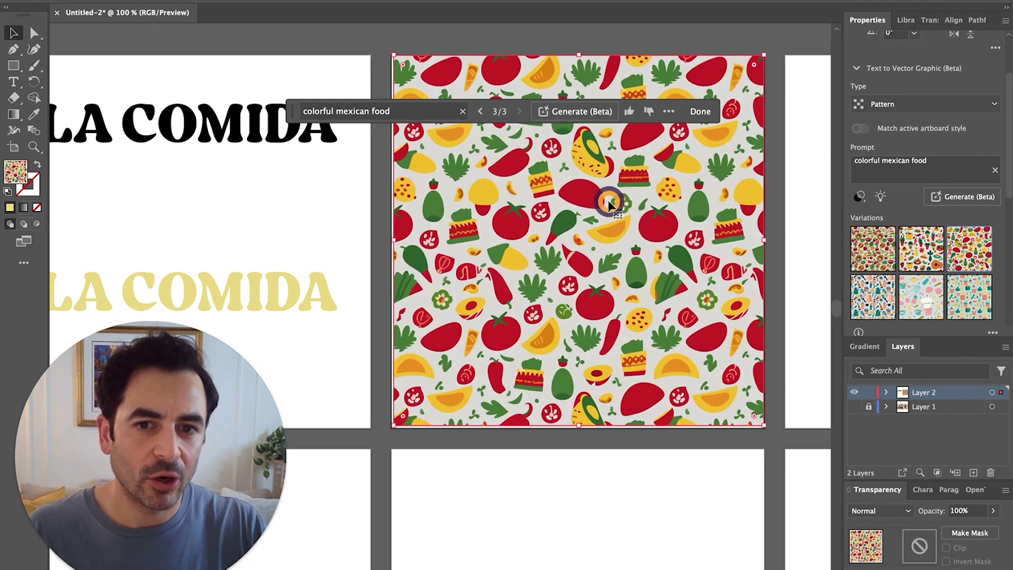
mouse_move(764, 240)
left_mouse_down()
mouse_move(617, 238)
mouse_move(765, 239)
left_mouse_up()
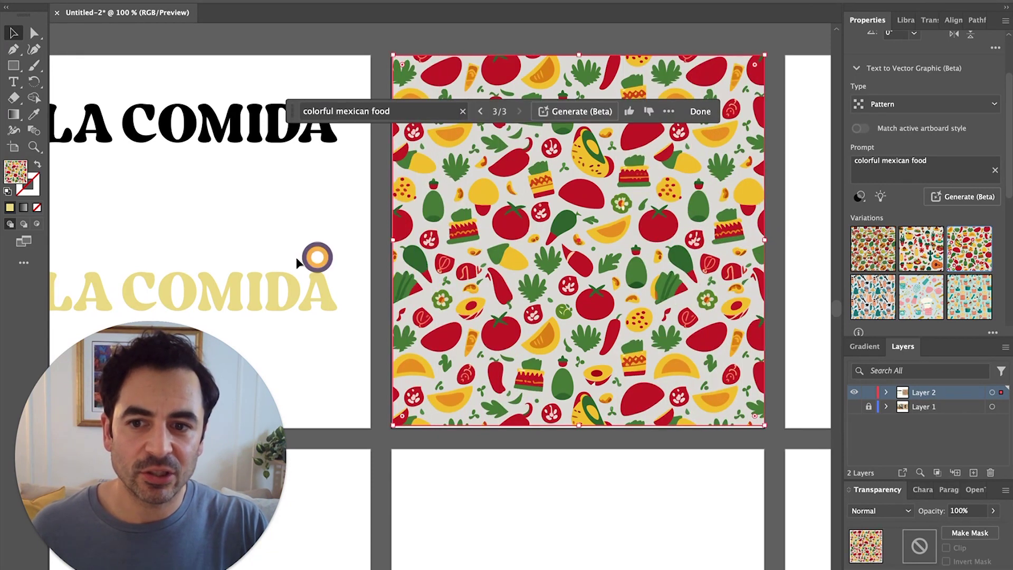
Place a white copy of the lower LA COMIDA lettering over the food pattern on the second artboard
left_click(253, 287)
left_click(259, 288)
left_click_drag(260, 290, 663, 291)
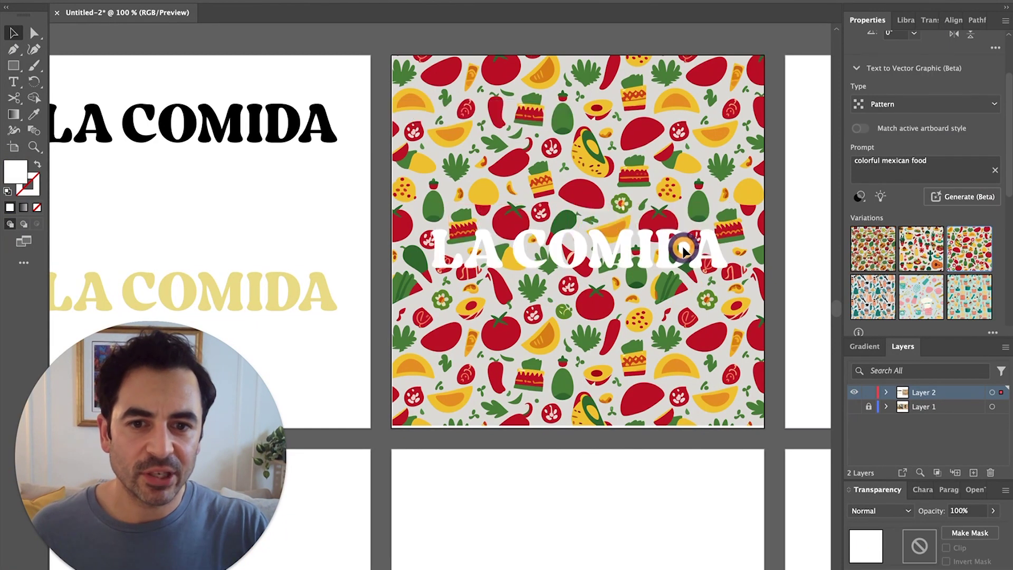
mouse_move(684, 250)
left_mouse_down()
mouse_move(685, 208)
mouse_move(681, 237)
left_mouse_up()
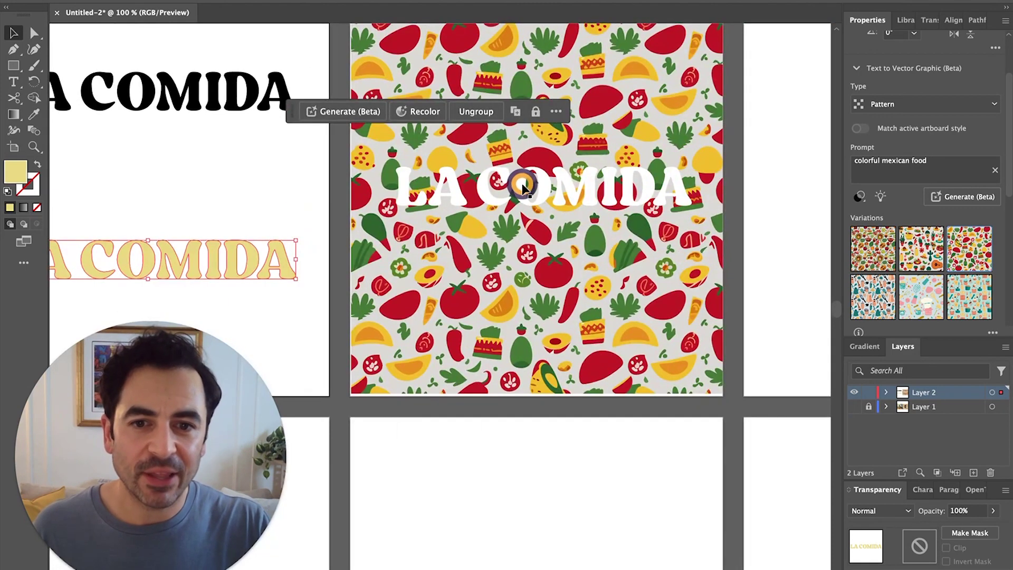
left_click(525, 186)
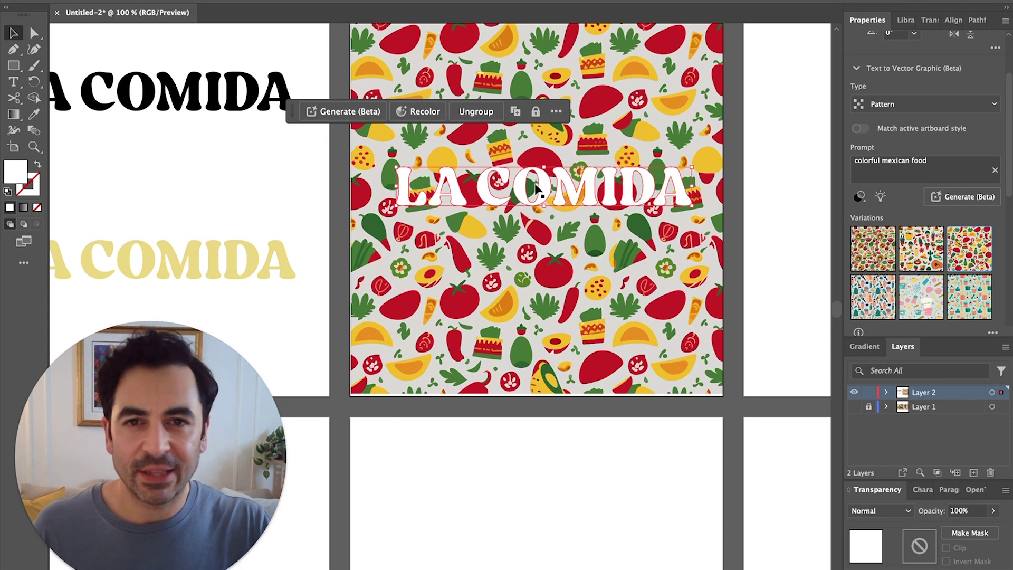
Move the pattern square onto the third artboard and give the exposed LA COMIDA copy a black fill and white stroke
left_click(374, 192)
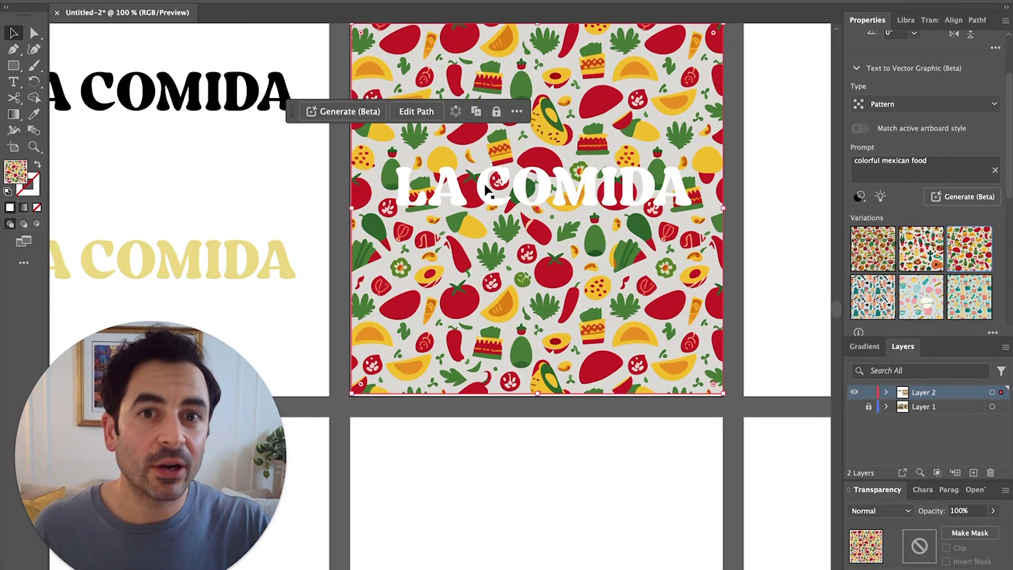
left_click_drag(392, 273, 816, 271)
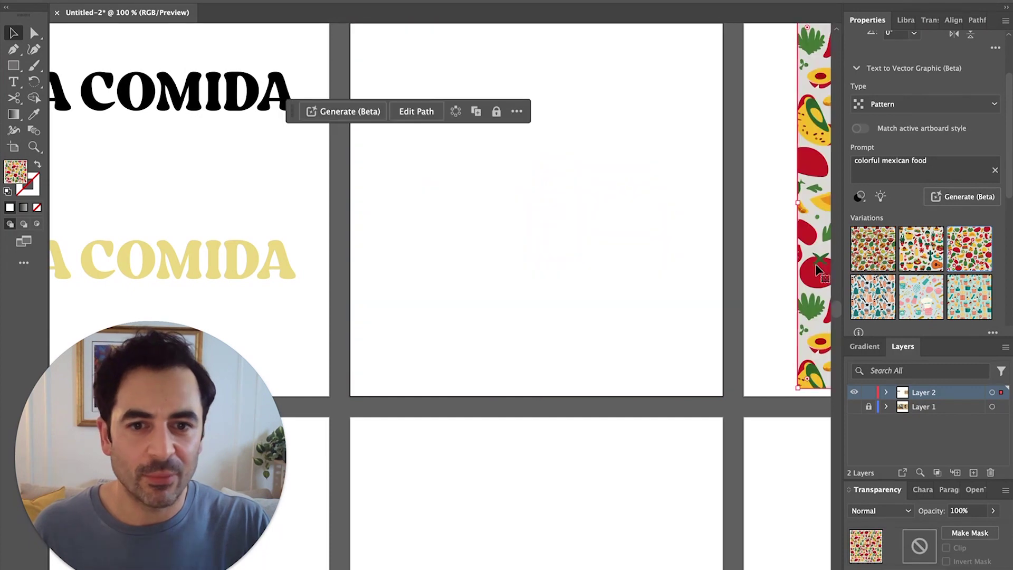
left_click(604, 174)
key("d")
key("shift+x")
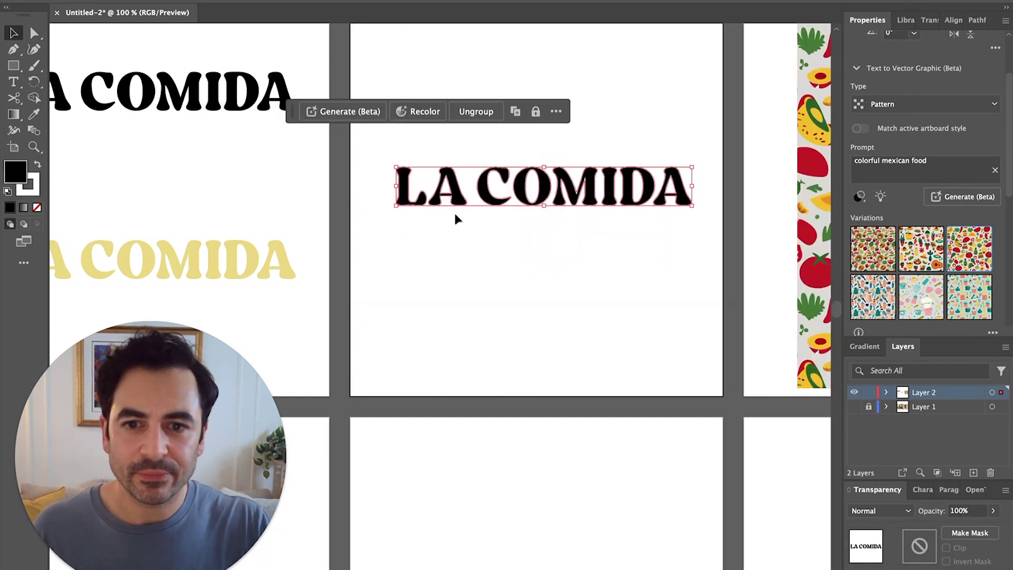
Open Retype (Beta) for the pale yellow LA COMIDA lettering on the first artboard
scroll(350, 264, "left", 7)
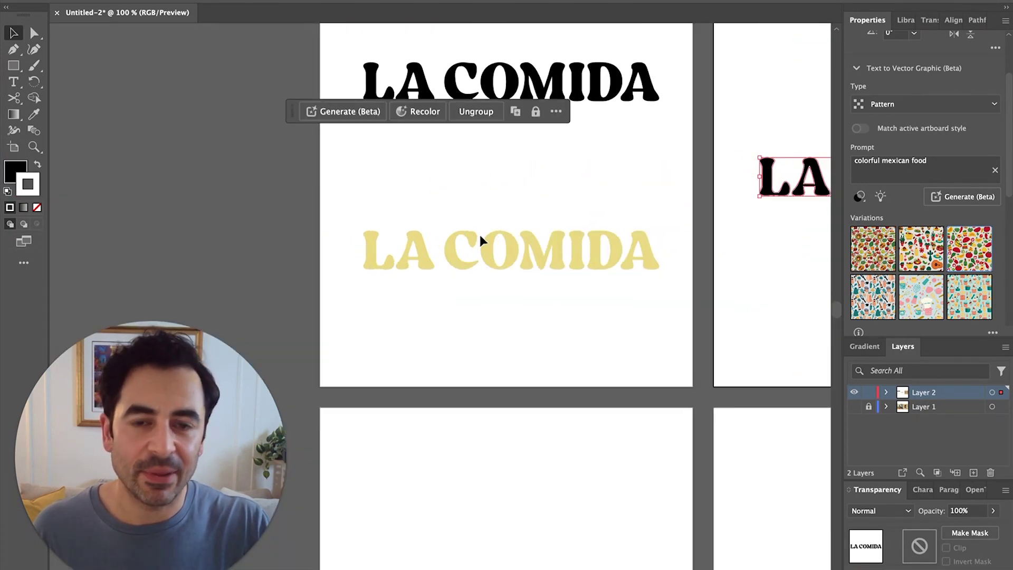
left_click(517, 256)
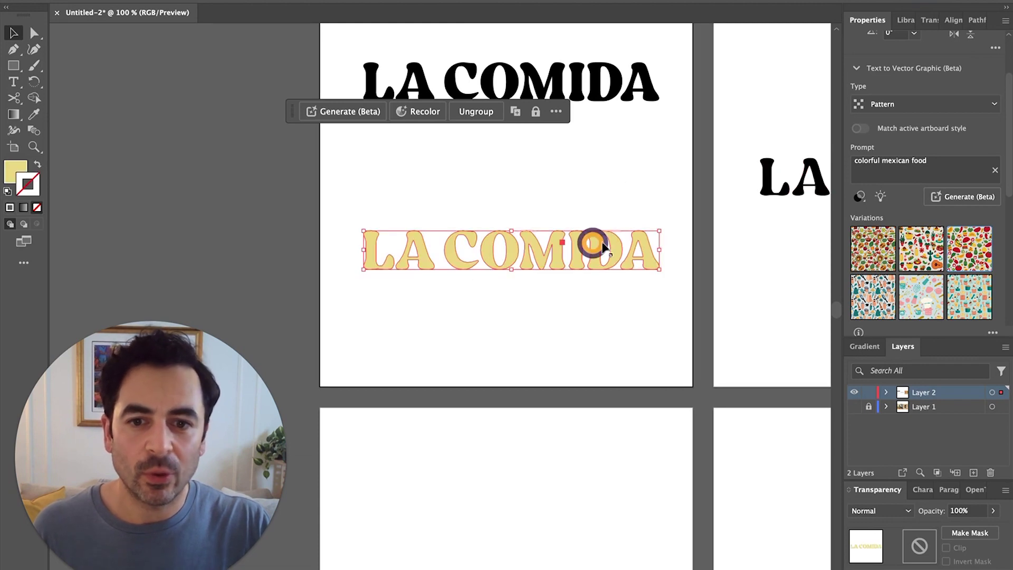
left_click(348, 1)
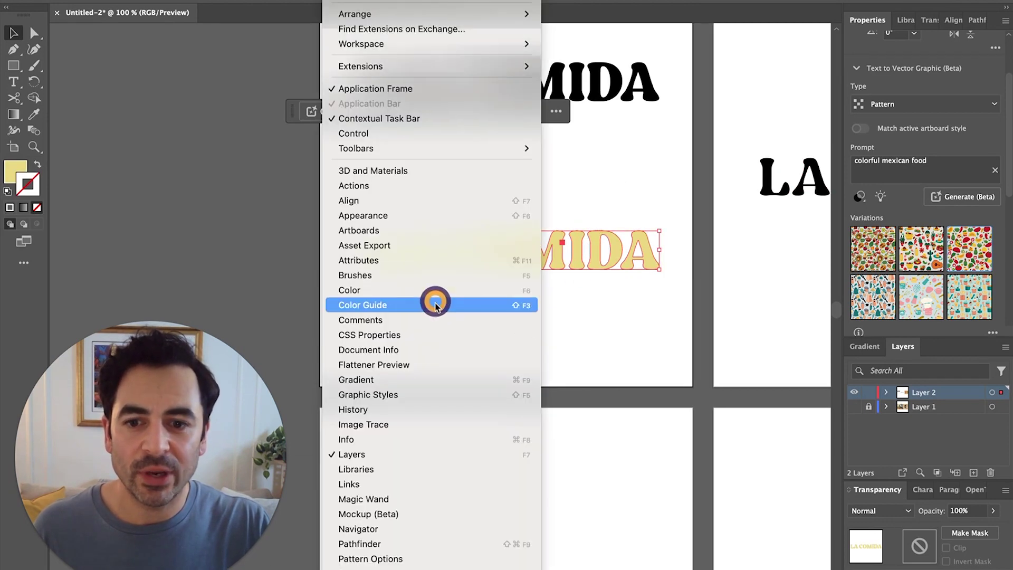
scroll(435, 305, "down", 5)
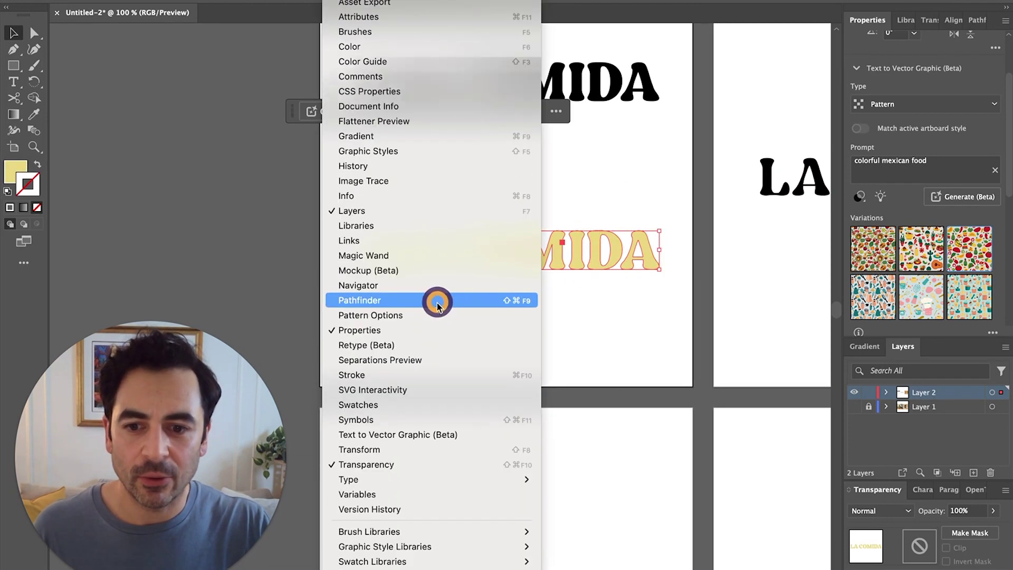
left_click(362, 346)
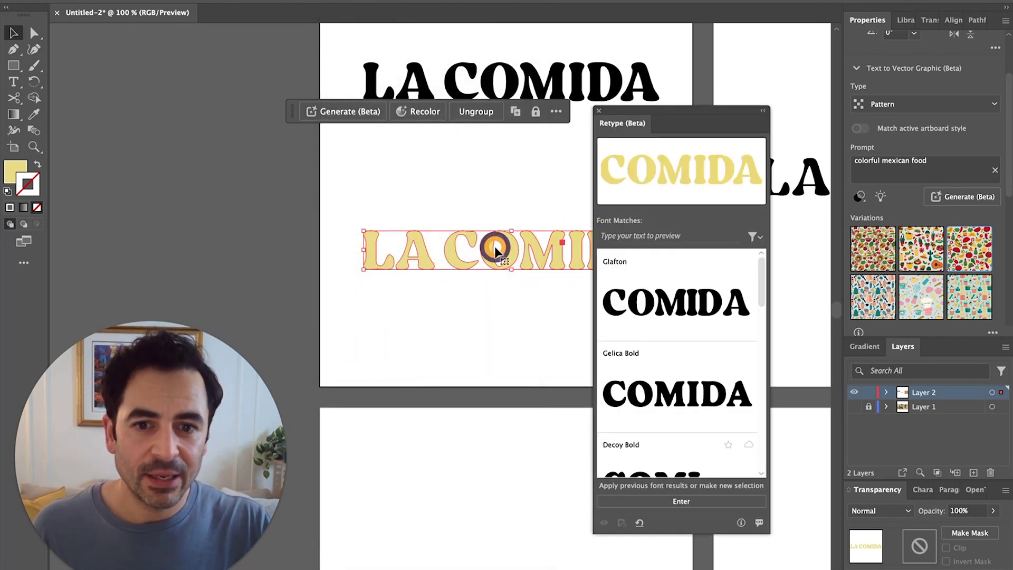
Convert the words COMIDA and LA to live text using the Glafton font match, and close Retype
left_click(654, 302)
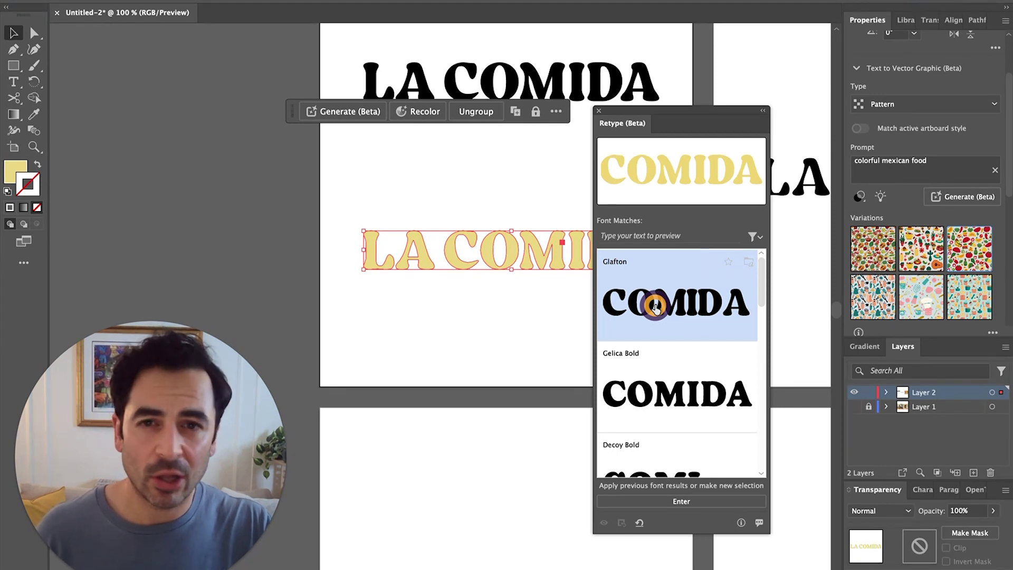
left_click_drag(761, 281, 758, 274)
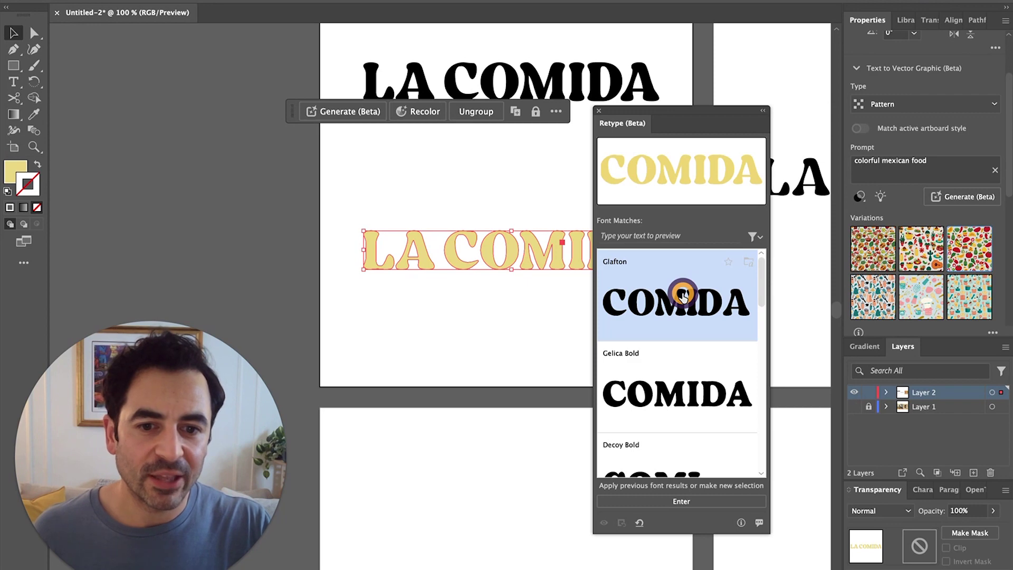
left_click(708, 501)
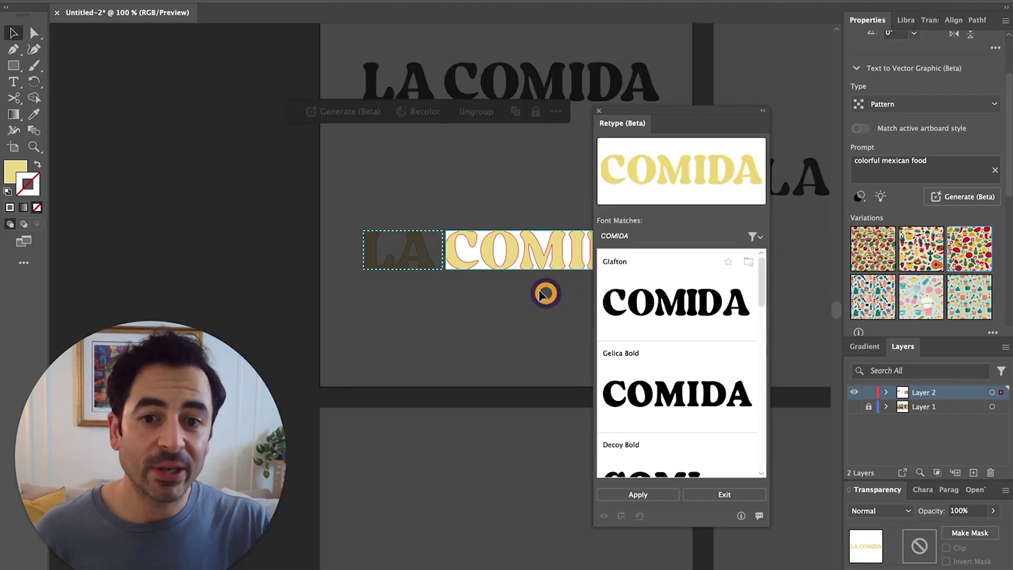
double_click(445, 253)
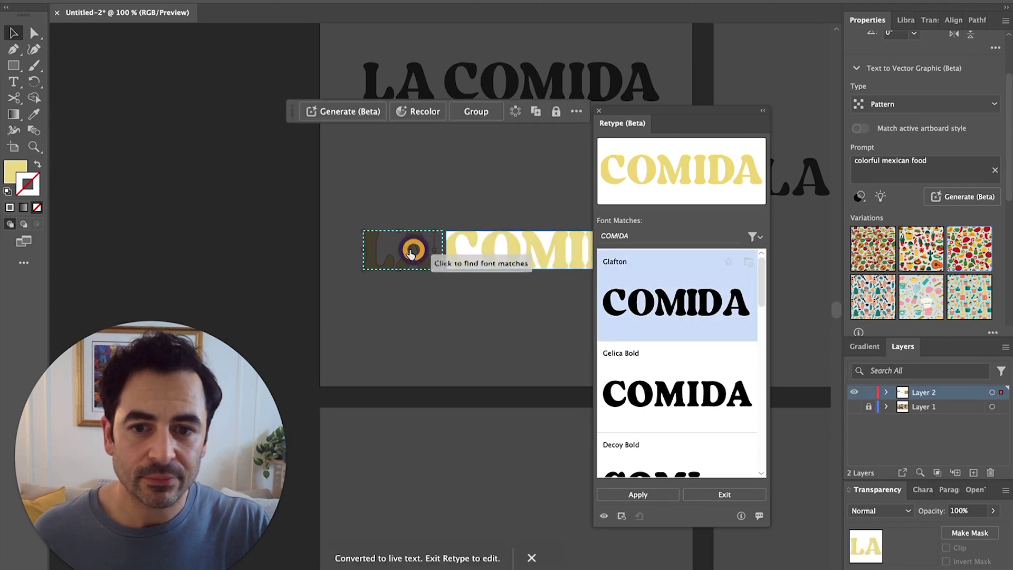
left_click(406, 251)
left_click(657, 493)
left_click(469, 338)
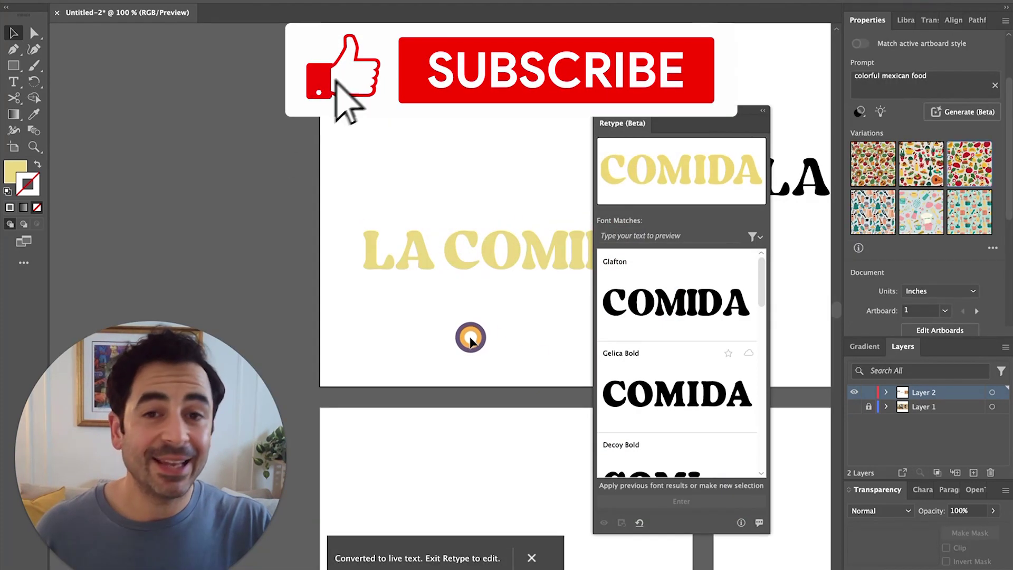
left_click(600, 110)
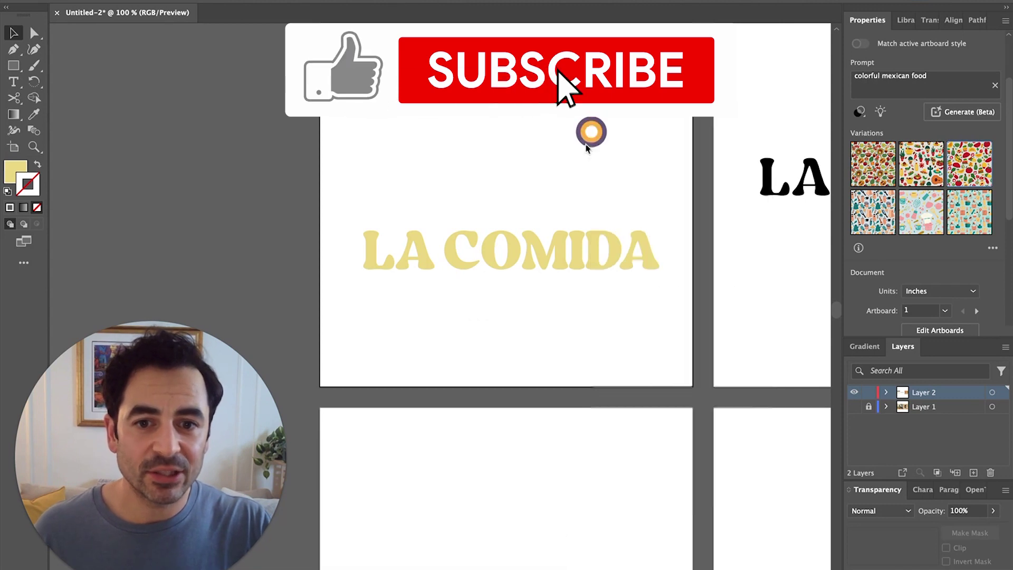
Change the pale yellow lettering to read LA CANTINA and bring the pattern square partly over the second artboard
left_click(532, 252)
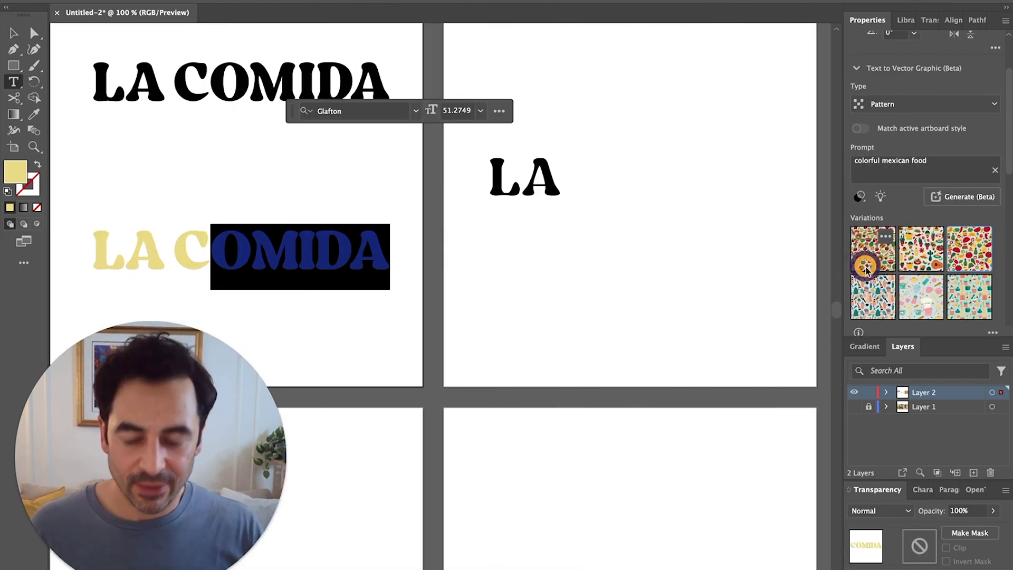
type("ANTINA")
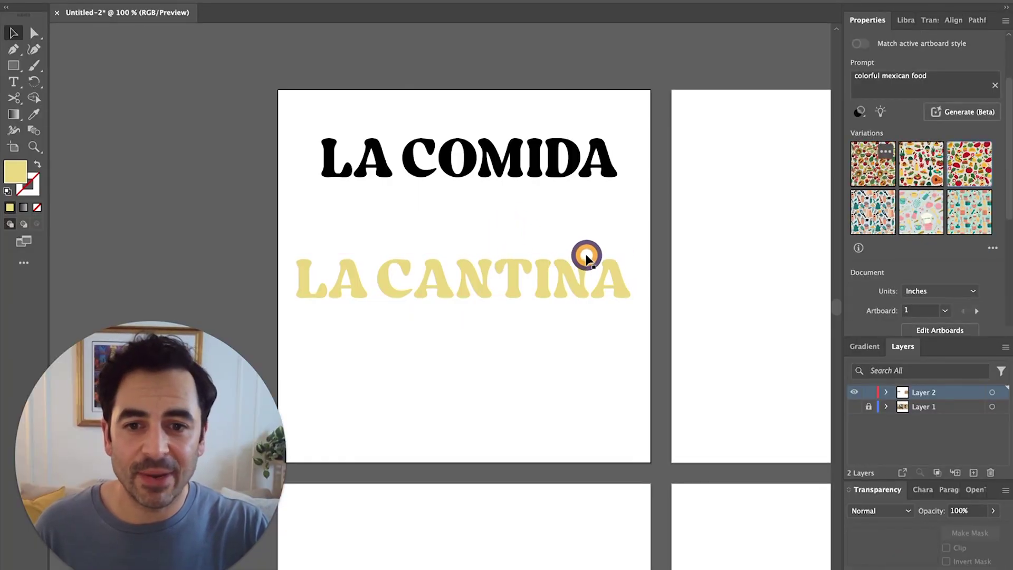
left_click_drag(587, 255, 368, 250)
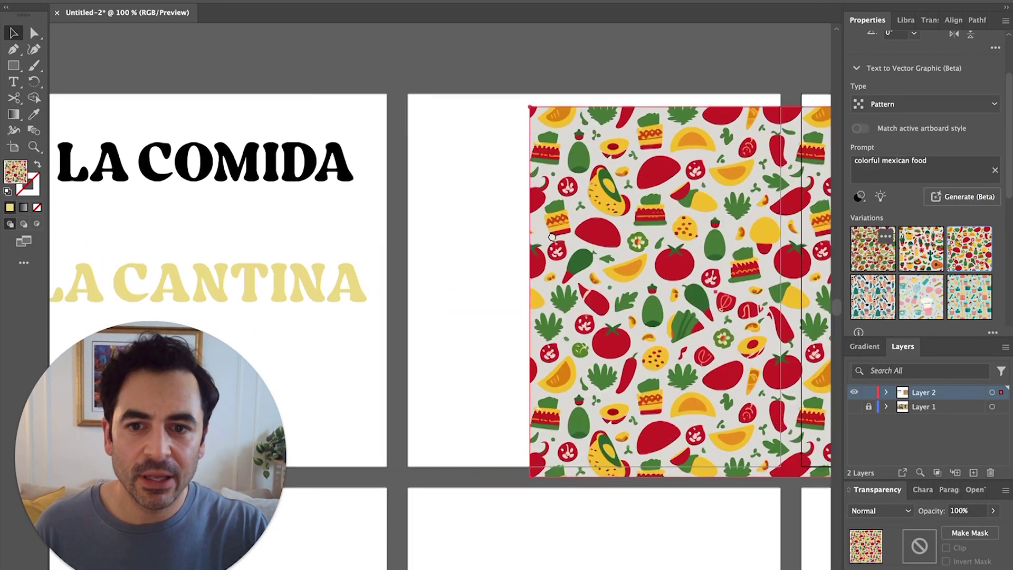
Draw two small stacked squares beside the pattern, filling the upper with its red and the lower with its yellow
key("i")
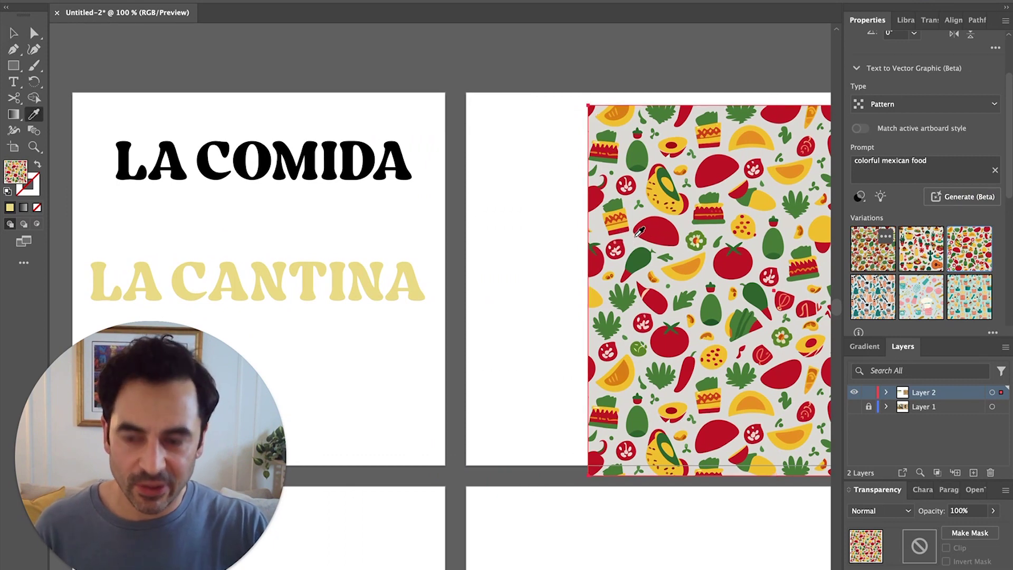
key("m")
left_click_drag(483, 152, 556, 225)
key("i")
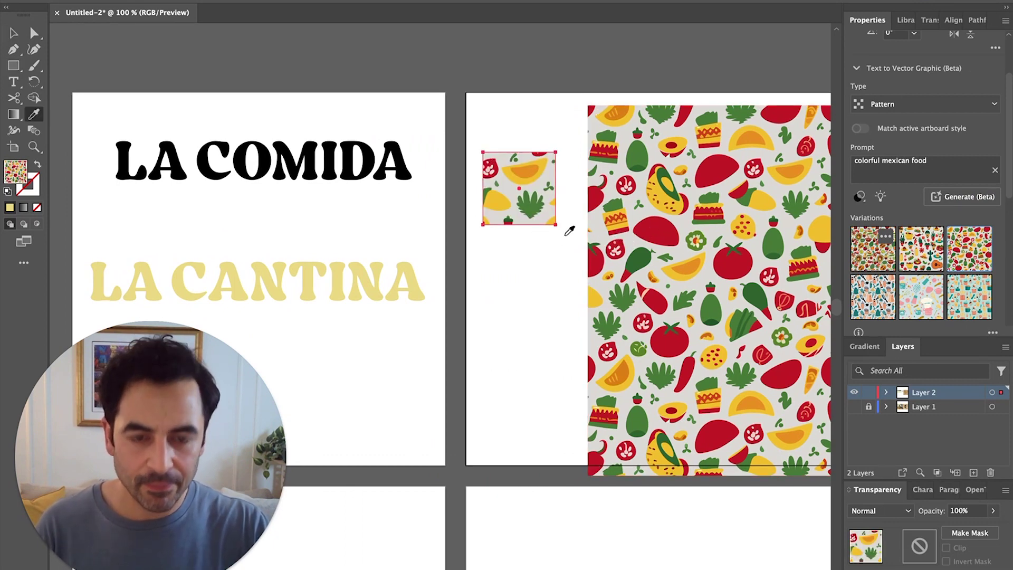
left_click(638, 231)
left_click_drag(531, 181, 543, 272)
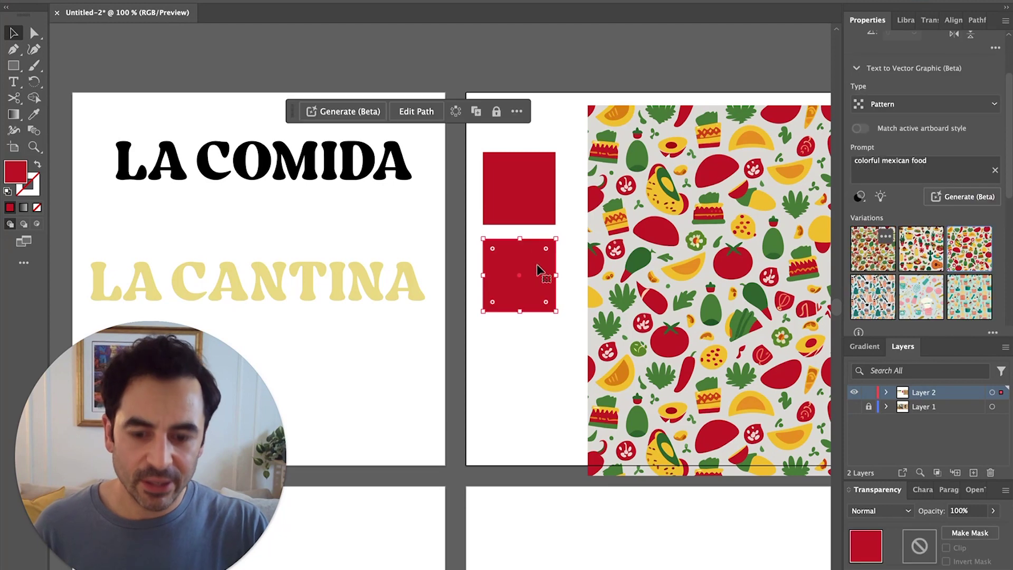
left_click(756, 128)
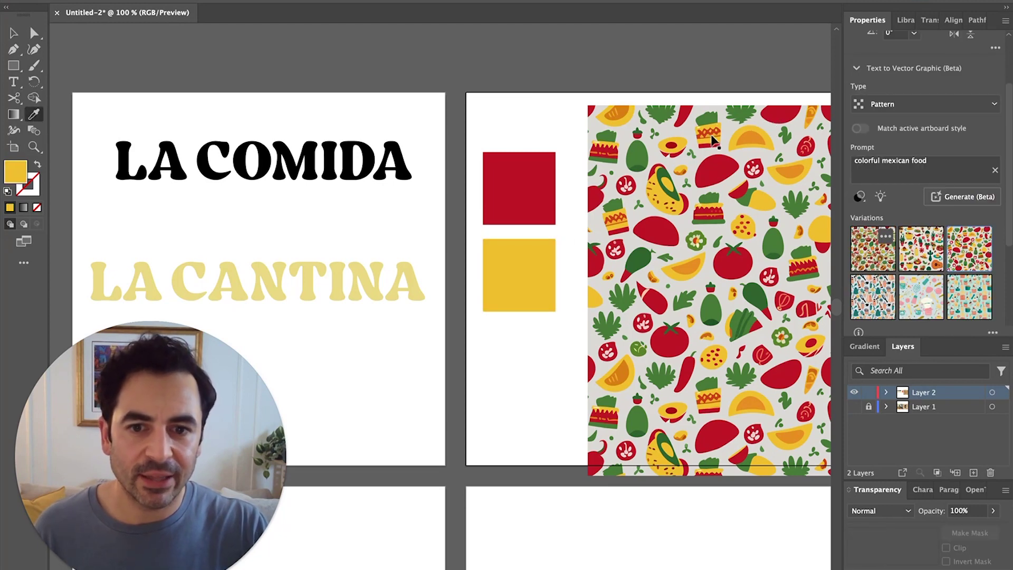
Try to fill the LA CANTINA text with the golden yellow sampled from the lower color square
key("v")
left_click(416, 286)
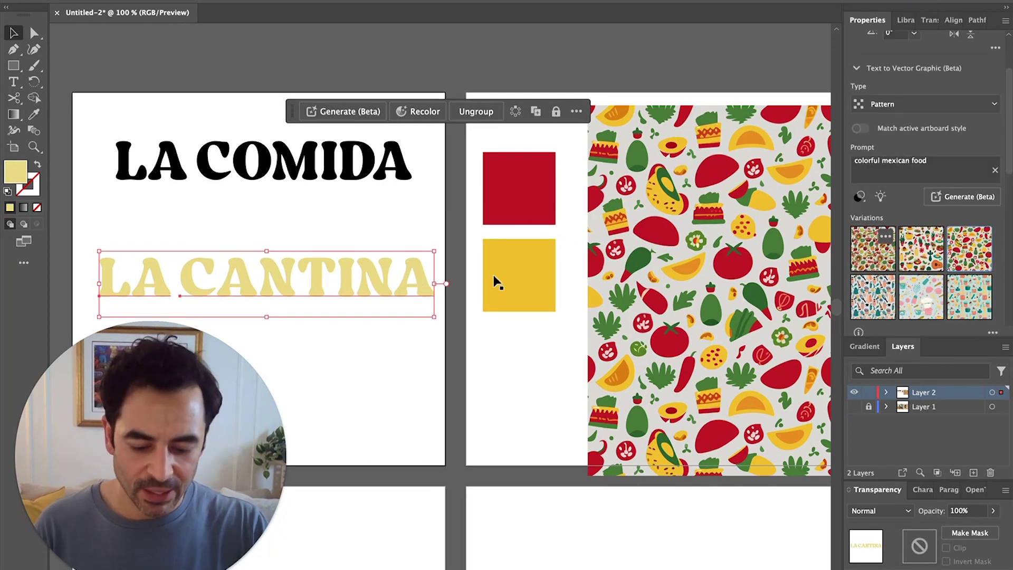
key("i")
left_click(525, 260)
key("v")
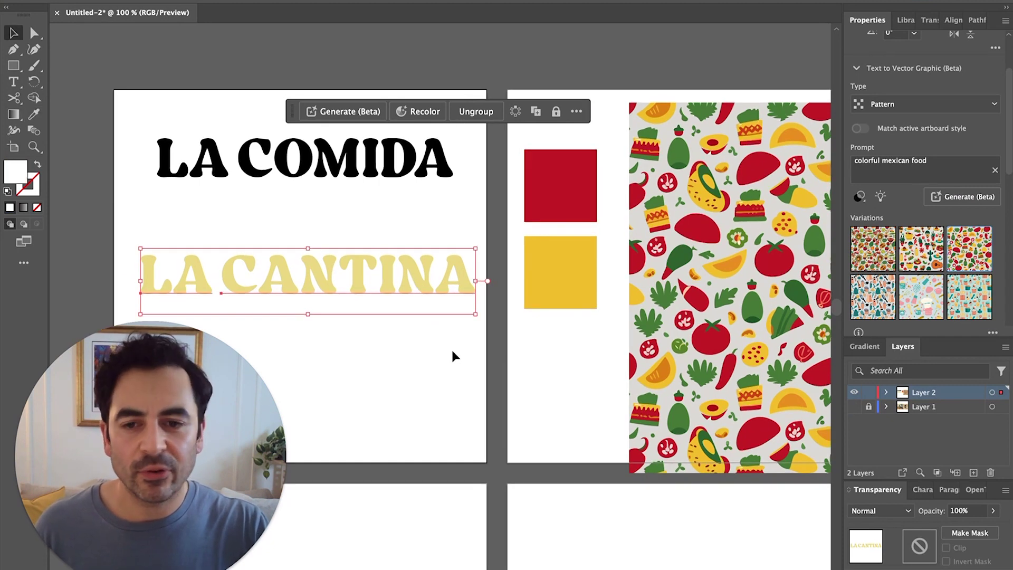
left_click(451, 348)
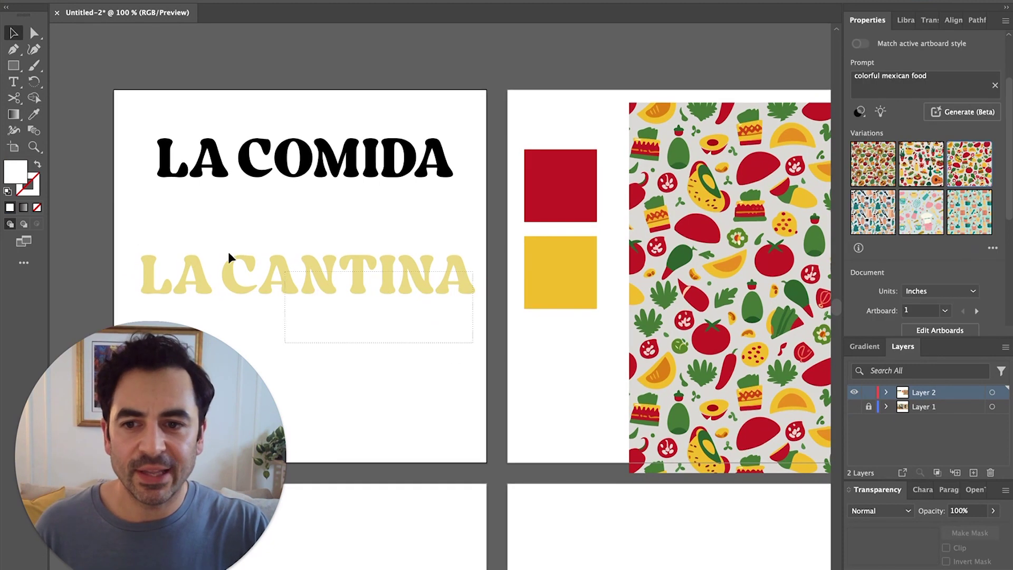
Expand the appearance of the LA CANTINA text
left_click(228, 254)
left_click(328, 283)
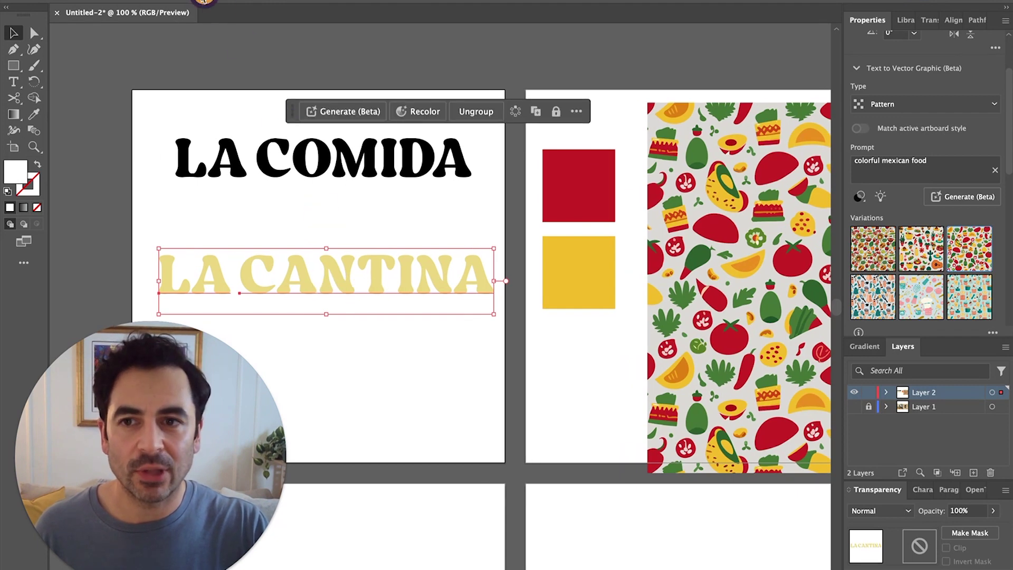
left_click(158, 1)
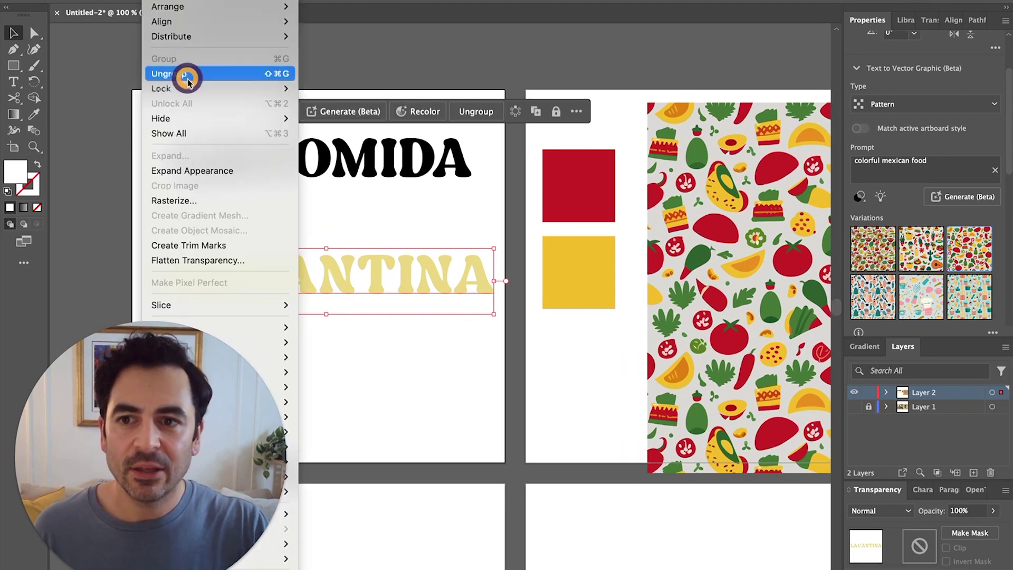
left_click(185, 172)
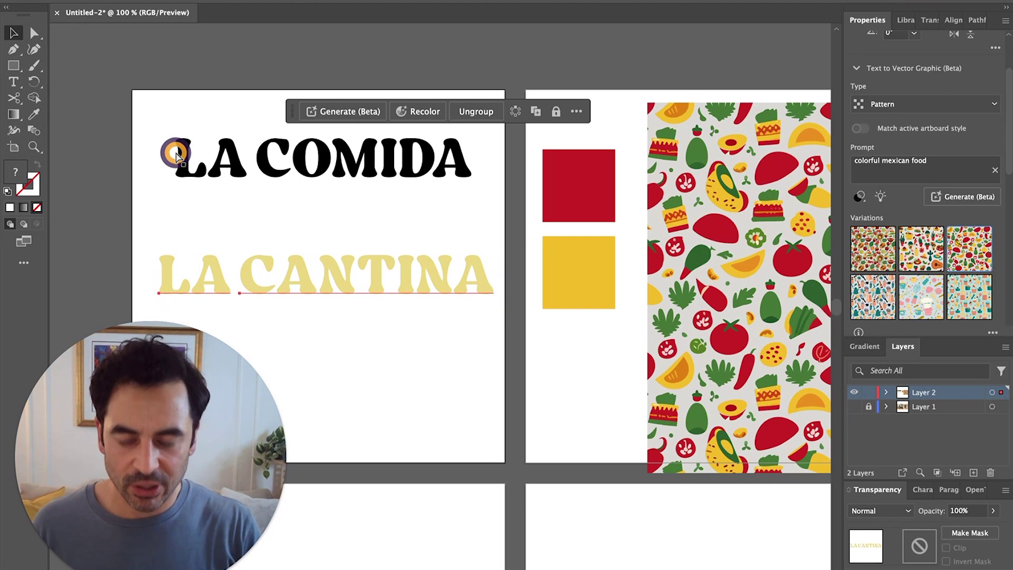
Convert the LA CANTINA text to outlines and select all its anchor points with the Direct Selection tool
key("super+shift+o")
key("super+shift+a")
key("a")
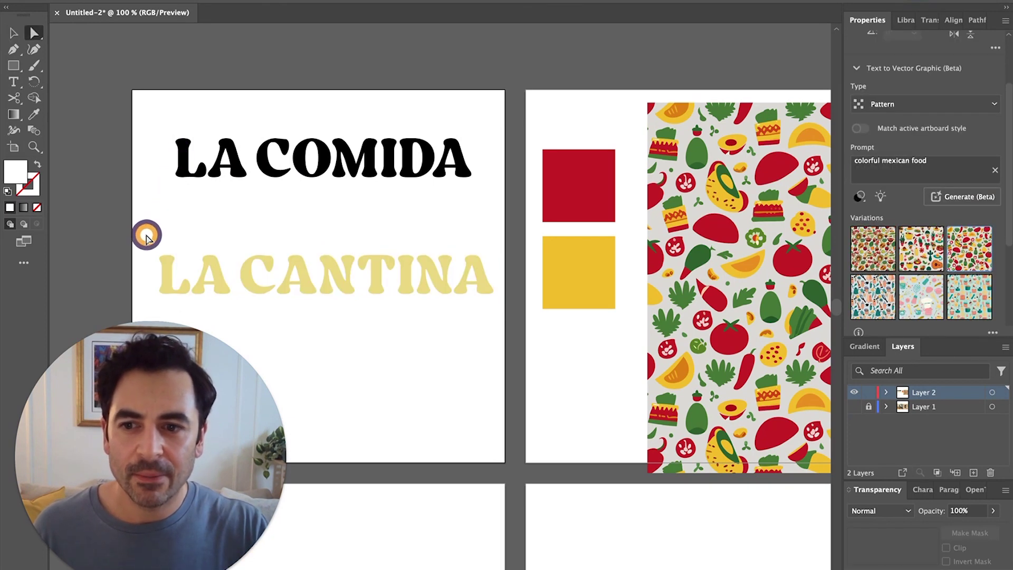
left_click_drag(144, 231, 495, 324)
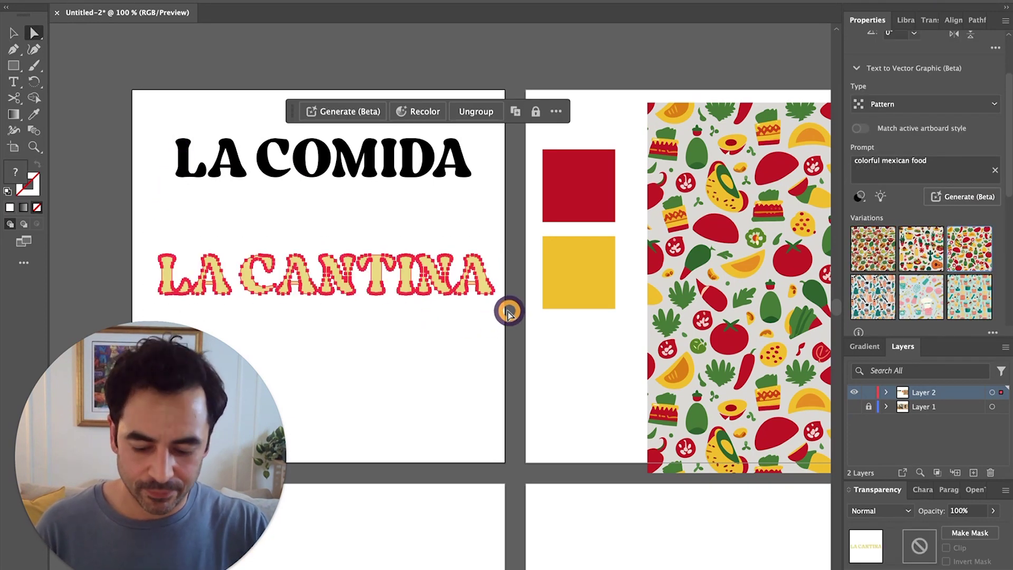
Fill the LA CANTINA outlines with the red sampled from the upper color square and deselect them
key("i")
left_click(578, 184)
key("v")
left_click(474, 217)
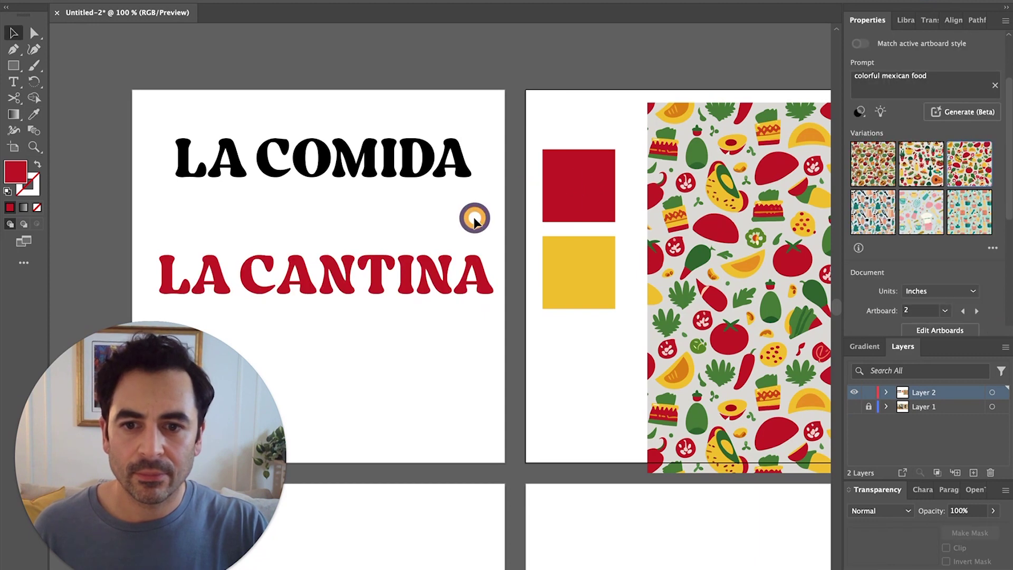
Duplicate the red LA CANTINA lettering straight across onto the food pattern and bring the copy to the front
left_click_drag(492, 234, 119, 295)
left_click(287, 292)
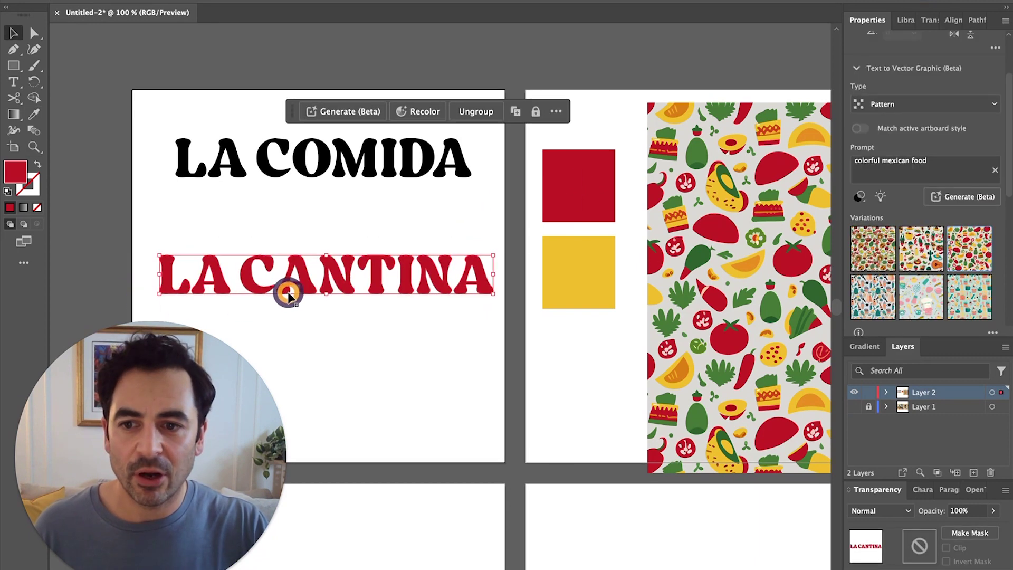
scroll(287, 291, "left", 1)
left_click_drag(267, 278, 749, 278)
key("super+shift+]")
key("super+shift+a")
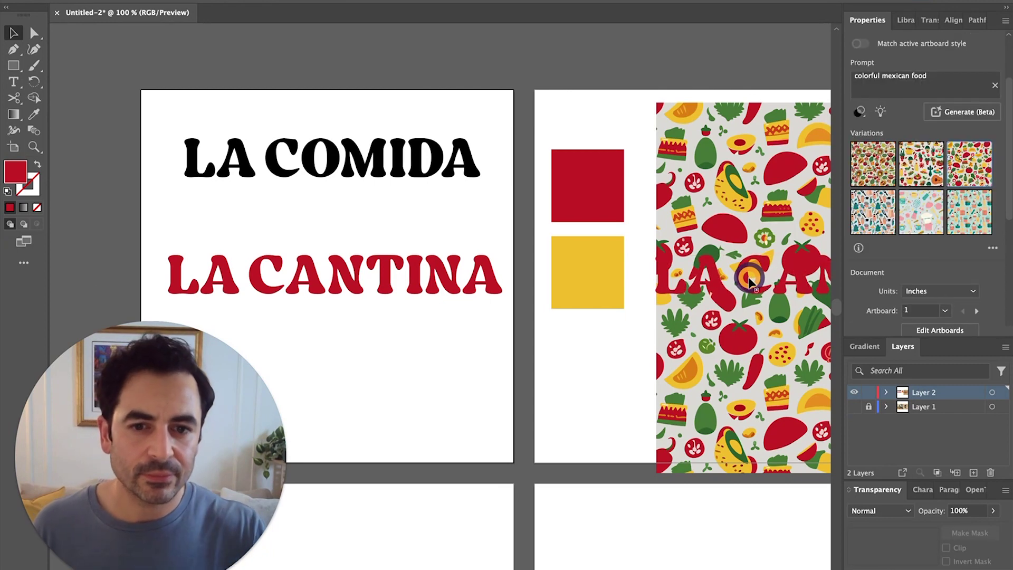
Delete the red and yellow sample squares beside the pattern
left_click(583, 275)
left_click(606, 165, "shift")
key("Delete")
Move the food pattern to fill the second artboard and center the LA CANTINA copy on it
left_click_drag(662, 277, 498, 262)
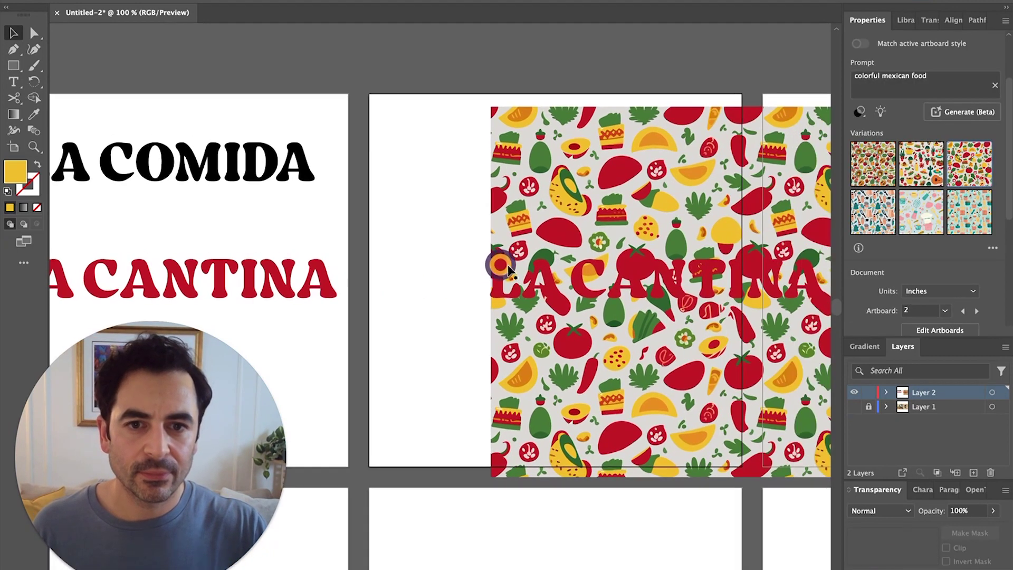
left_click_drag(613, 162, 494, 152)
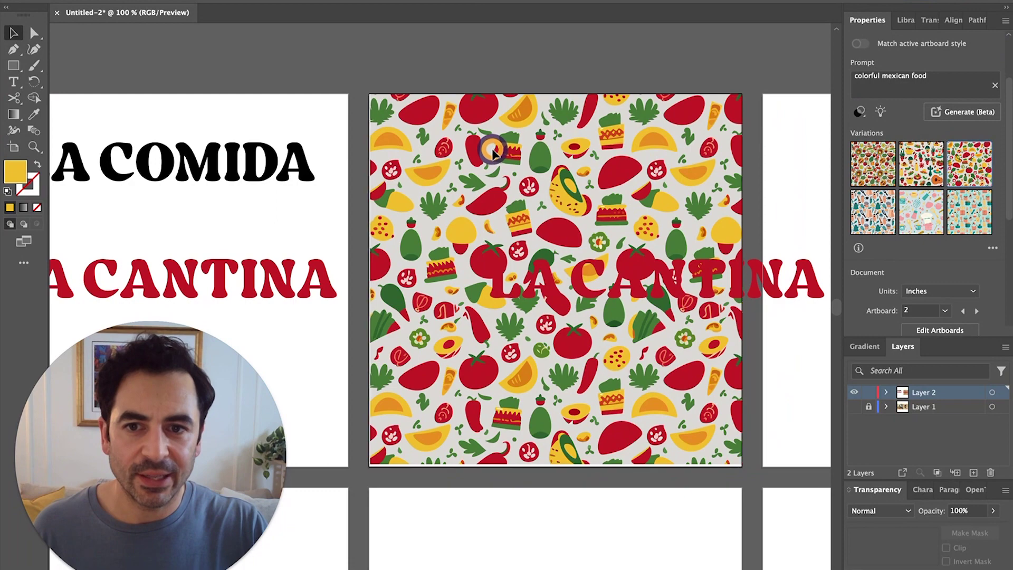
left_click_drag(776, 287, 613, 272)
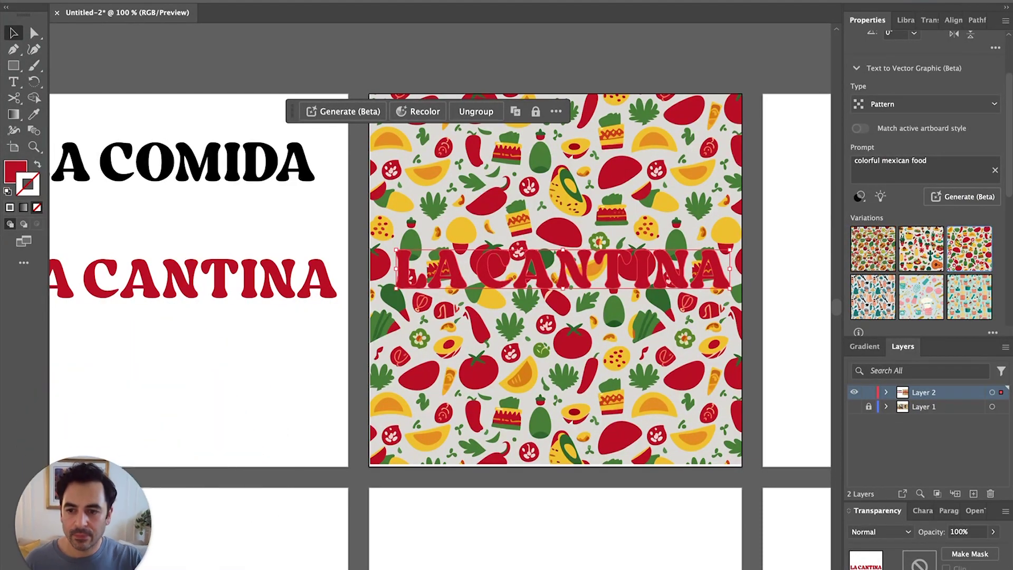
Apply Offset Path to the LA CANTINA copy with a 3 px offset and miter joins
left_click(221, 15)
left_click(182, 15)
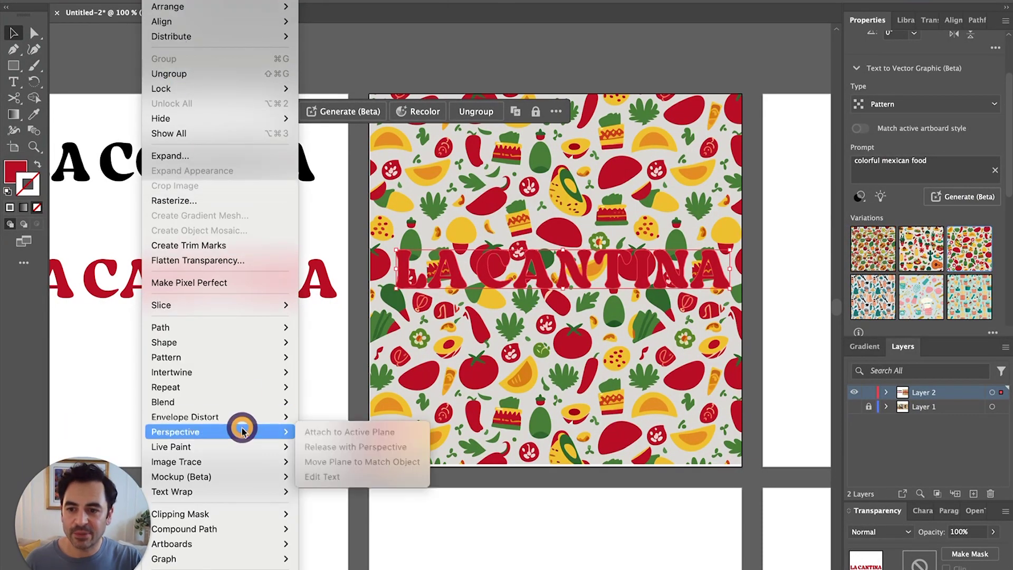
mouse_move(209, 326)
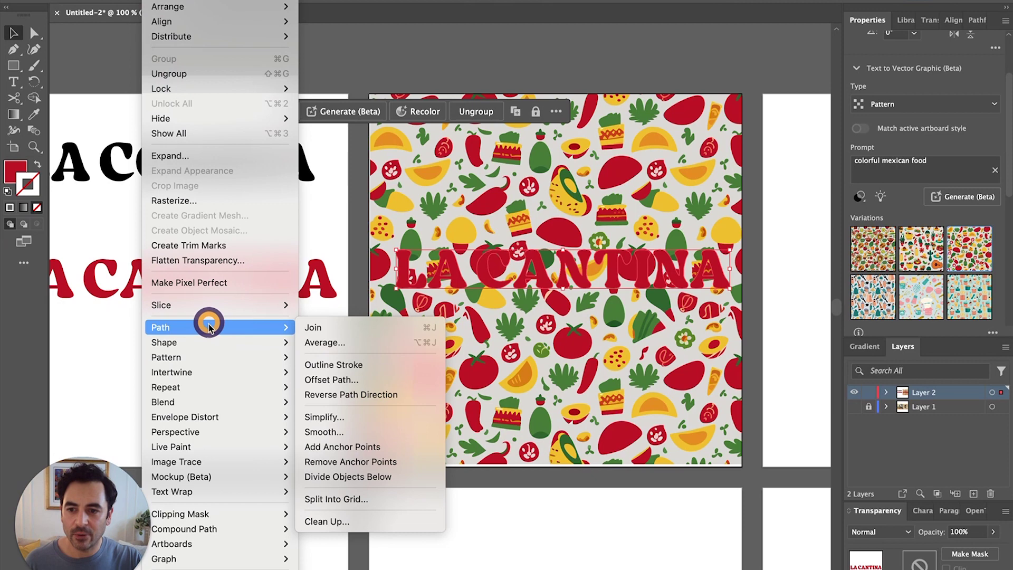
left_click(371, 379)
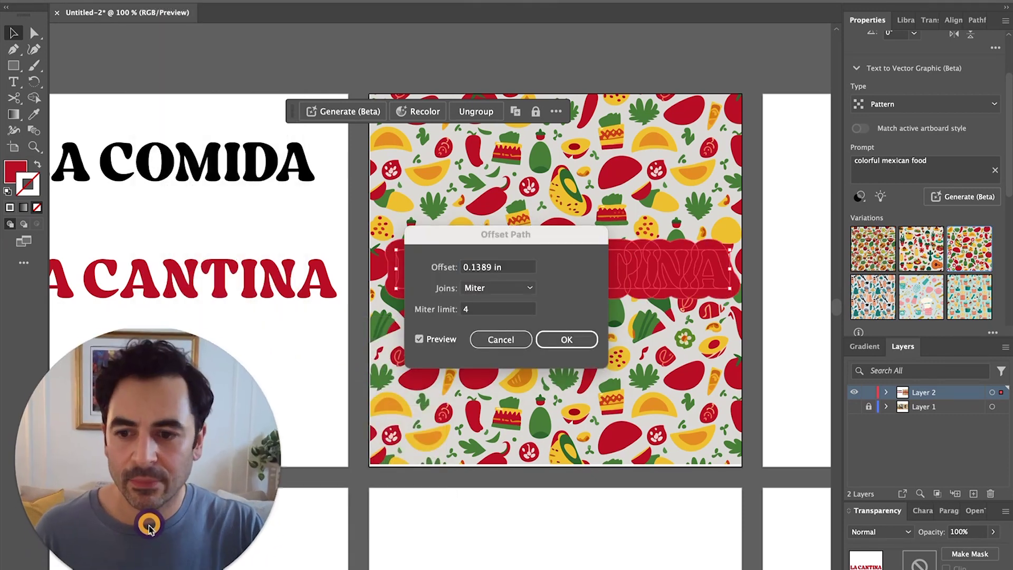
left_click_drag(518, 233, 587, 333)
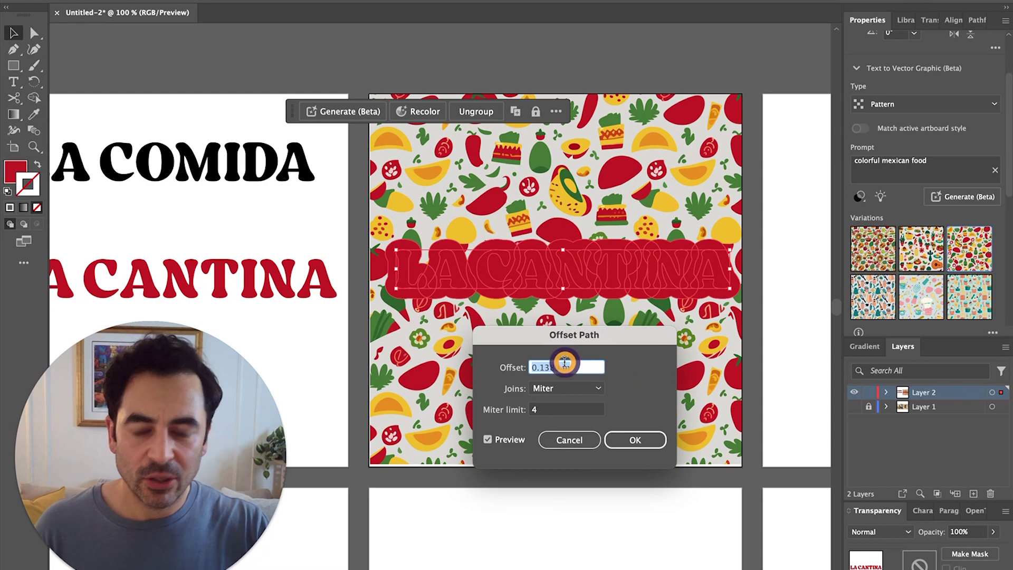
type("3px")
key("Tab")
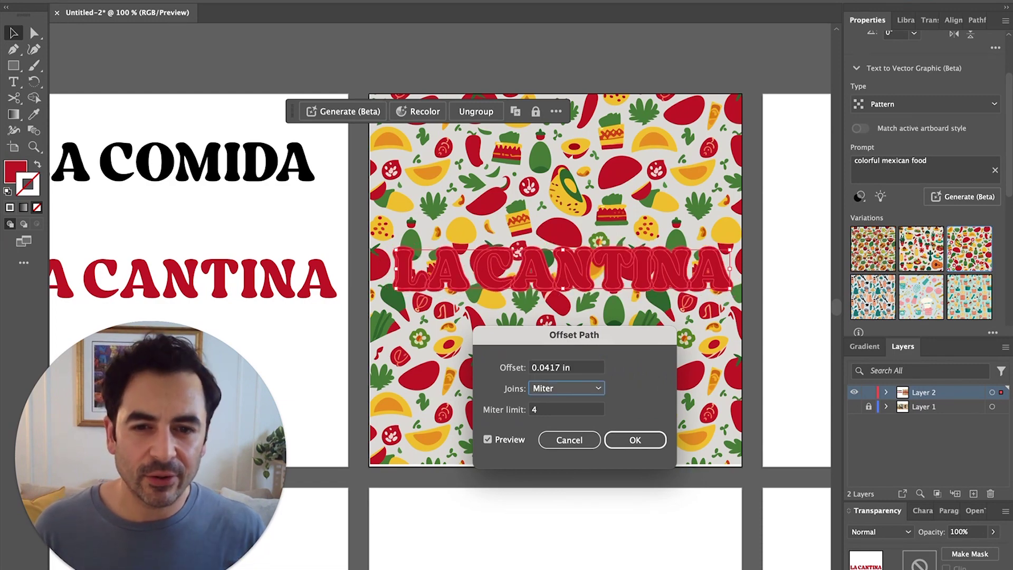
left_click(637, 440)
left_click(787, 343)
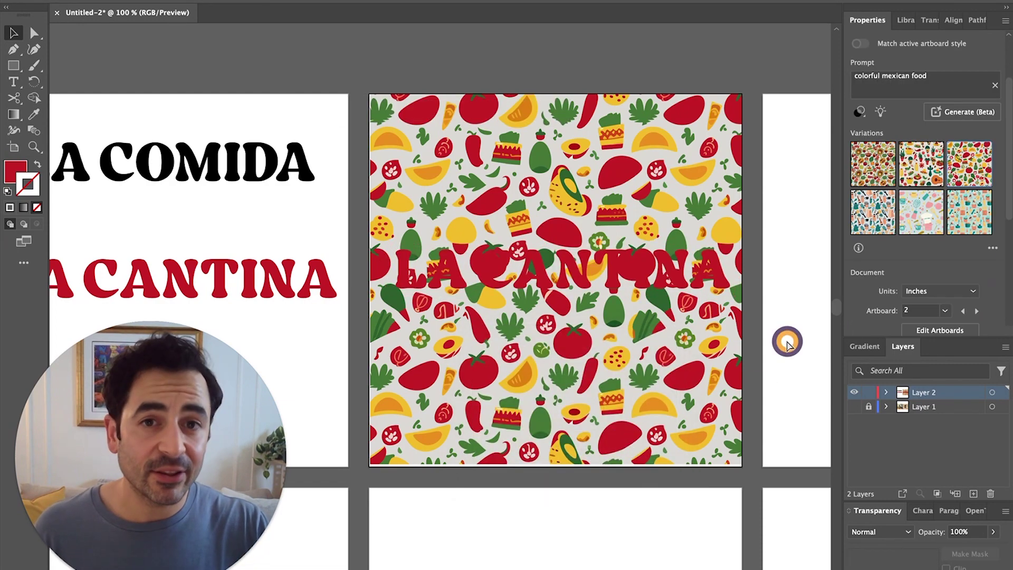
Combine the offset LA CANTINA shapes using the Pathfinder Merge operation
left_click(670, 270)
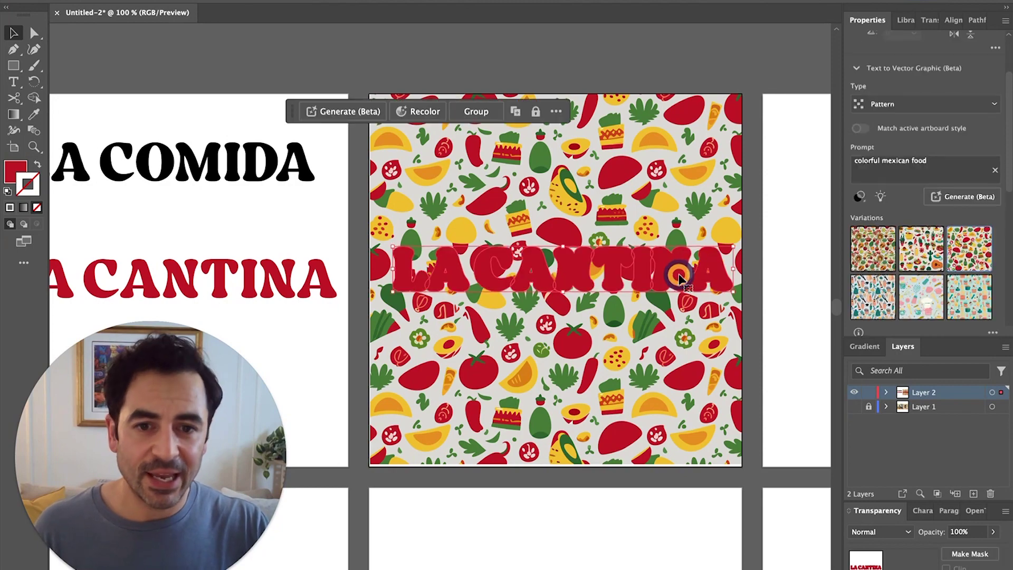
left_click(976, 19)
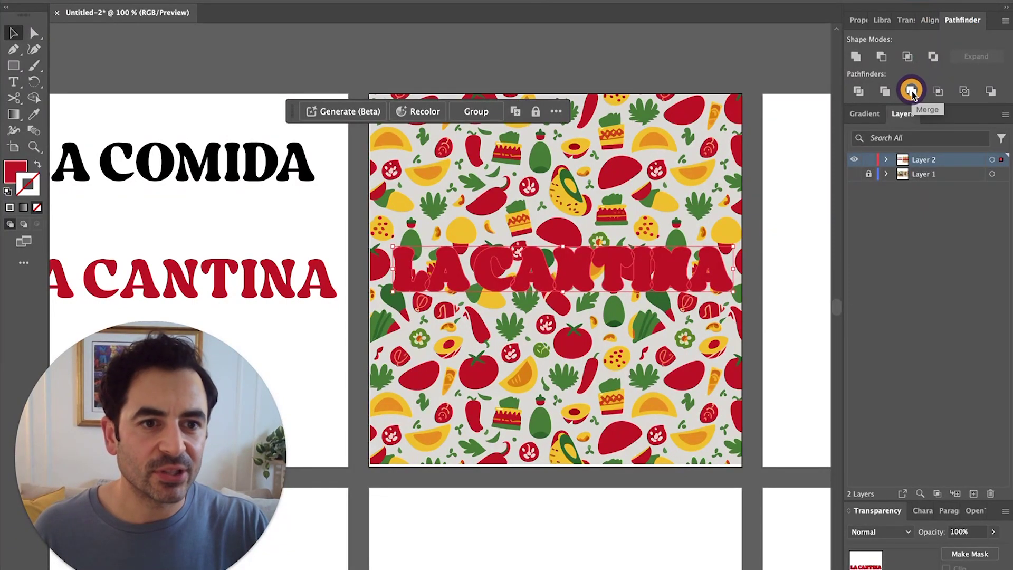
left_click(913, 91)
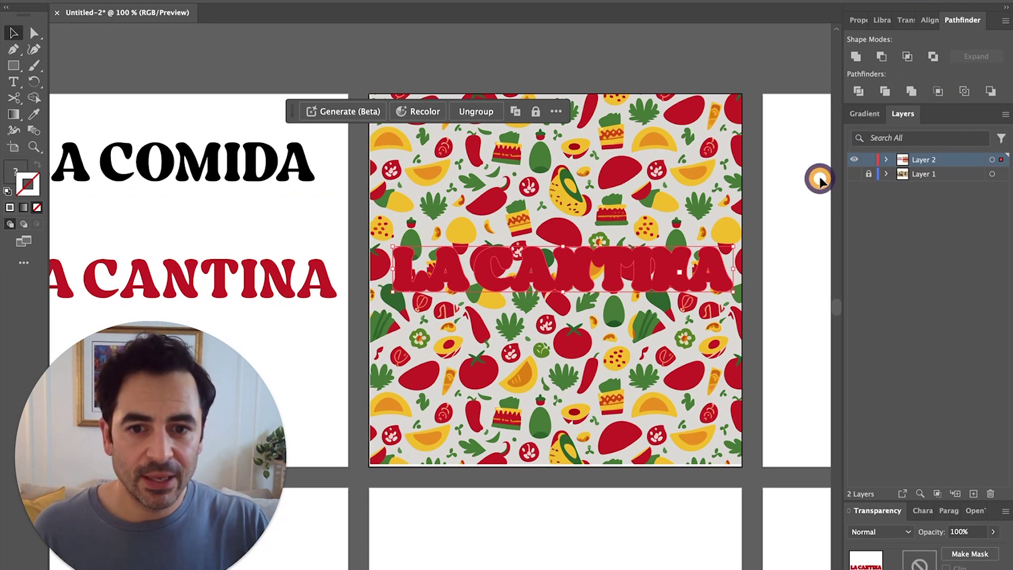
Fill the merged LA CANTINA shape with the light gray sampled from the pattern background and remove its stroke
key("i")
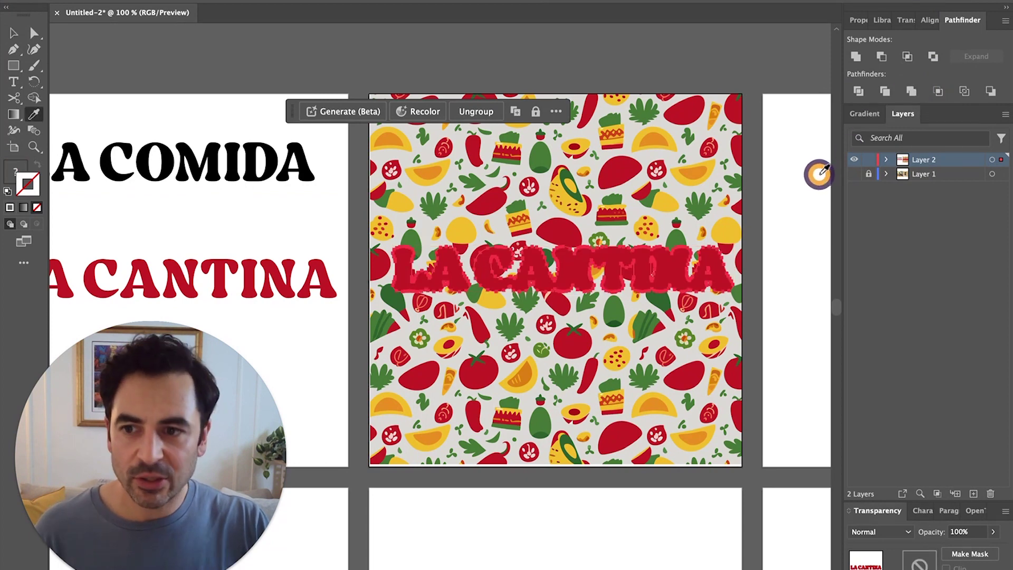
left_click(602, 106)
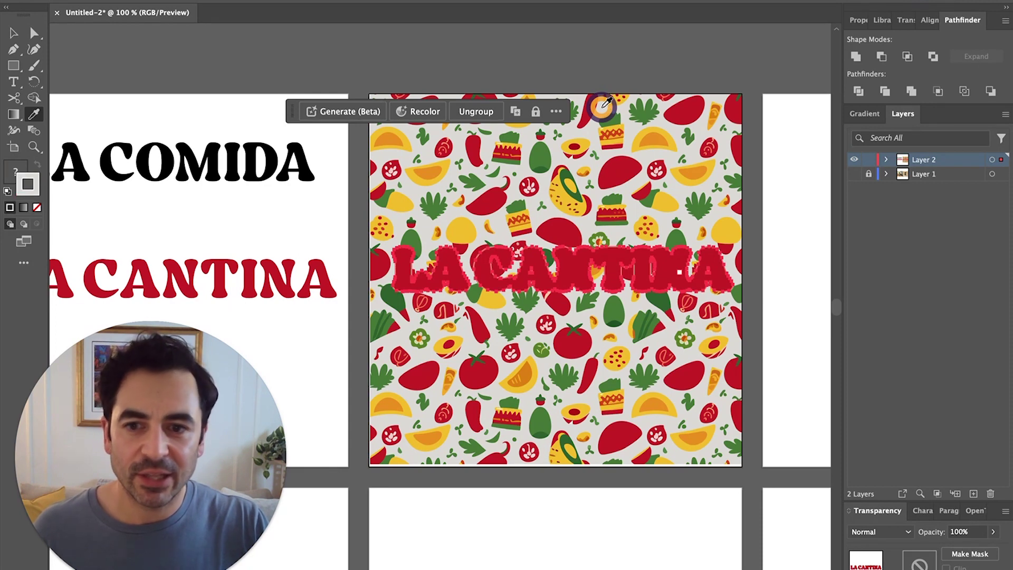
left_click_drag(35, 190, 18, 167)
key("v")
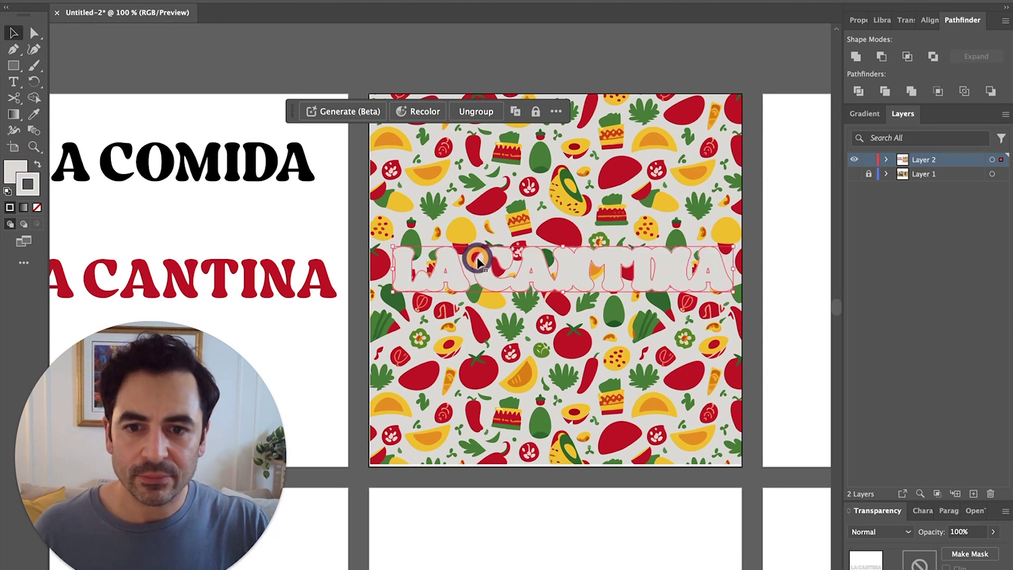
left_click(27, 207)
left_click(39, 208)
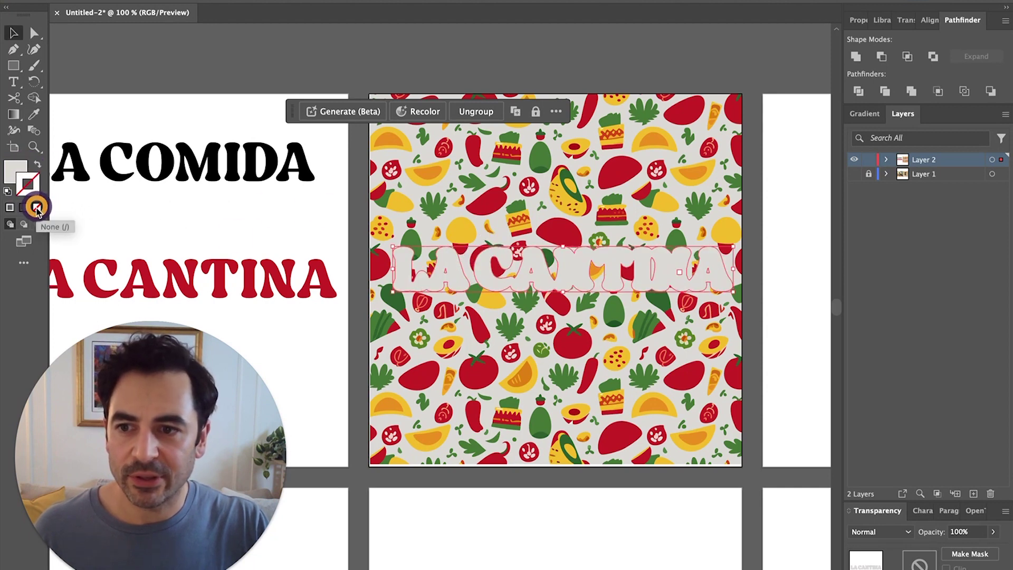
Paste the red LA CANTINA lettering in front of its light gray backing and deselect it
left_click(388, 264)
key("super+f")
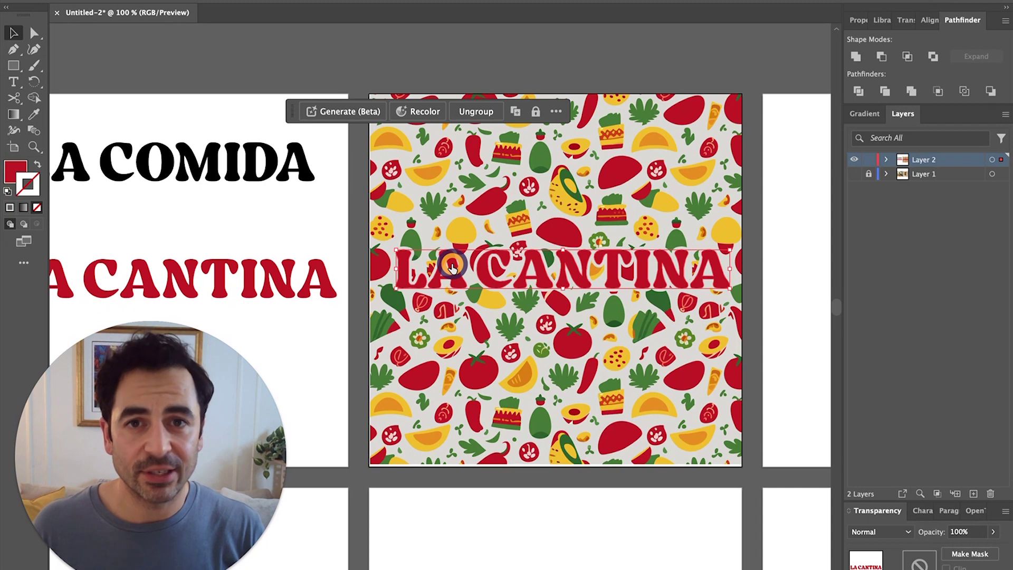
key("super+shift+a")
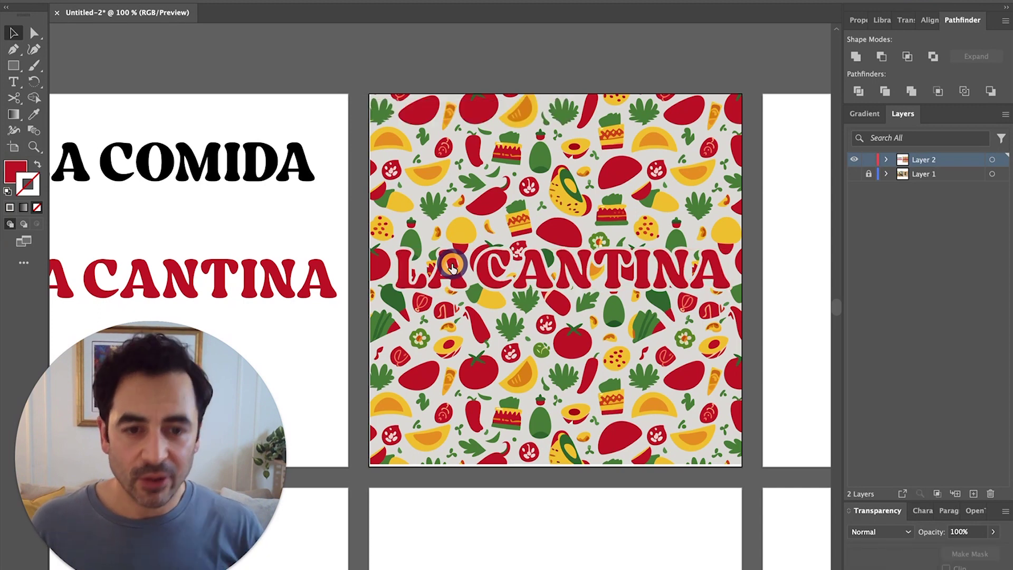
Lock the light gray backing shape and the food pattern behind the lettering
left_click(451, 266)
key("super+2")
left_click(588, 165)
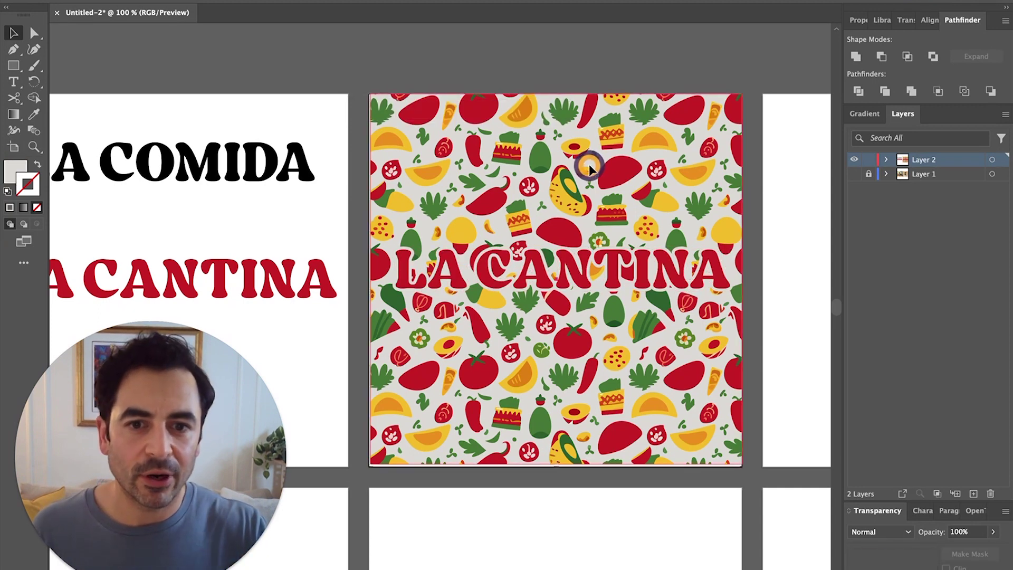
key("super+2")
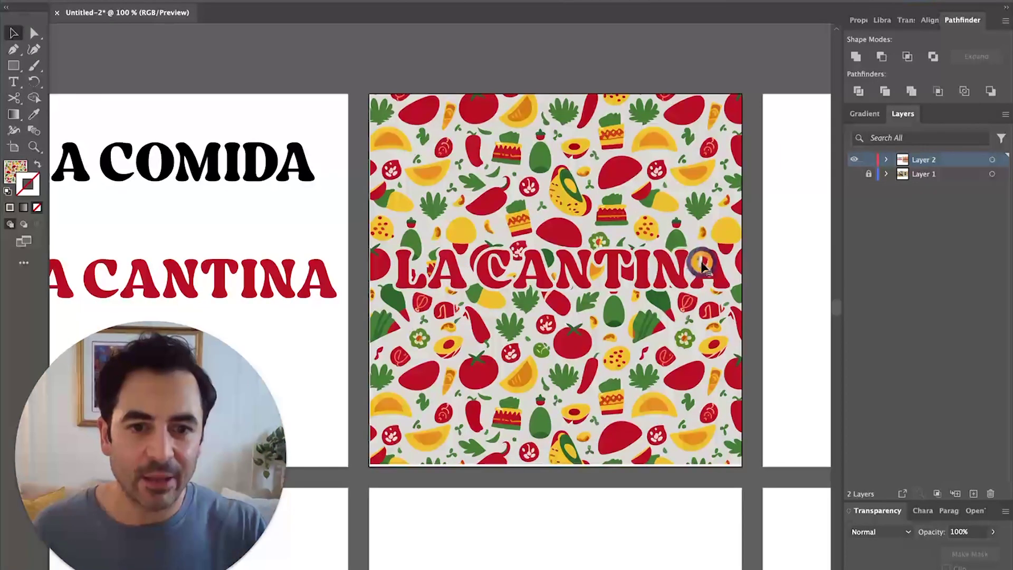
Fill the LA CANTINA lettering on the pattern with a yellow sampled from the food artwork
left_click(670, 267)
key("i")
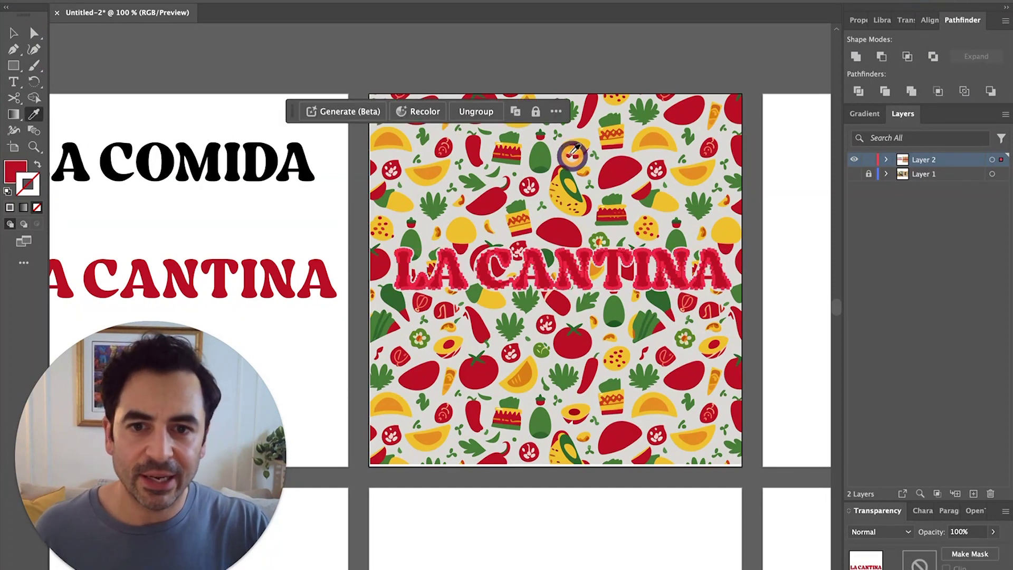
left_click(448, 156)
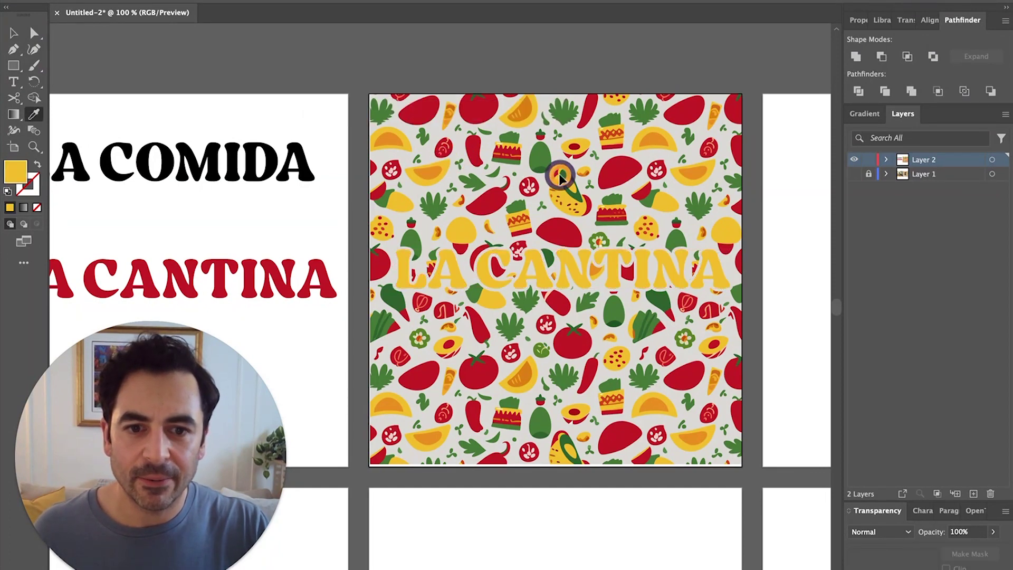
Set the fill of the LA CANTINA lettering on the pattern to white, hex ffffff
key("v")
scroll(554, 227, "right", 1)
double_click(14, 172)
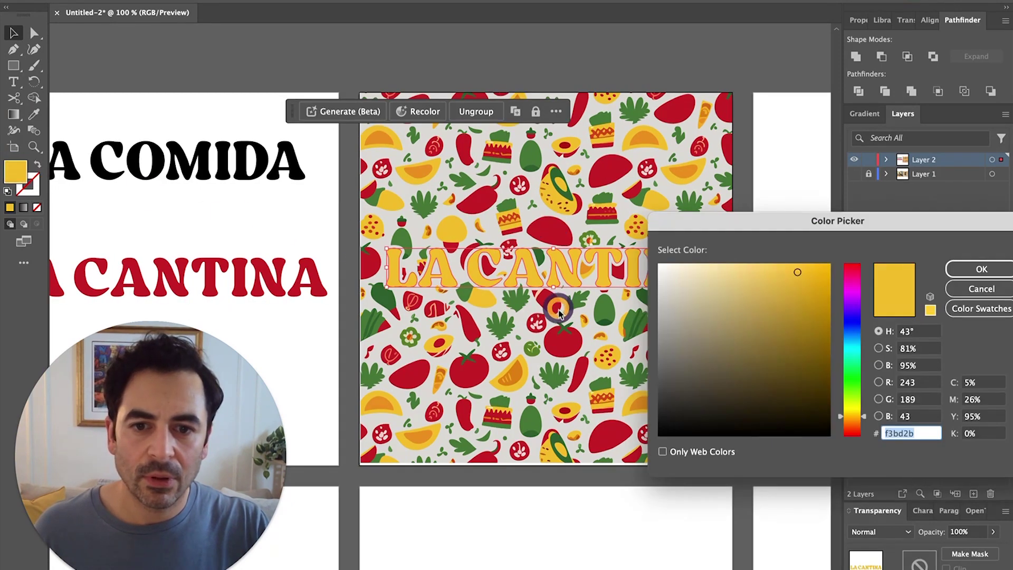
type("ffffff")
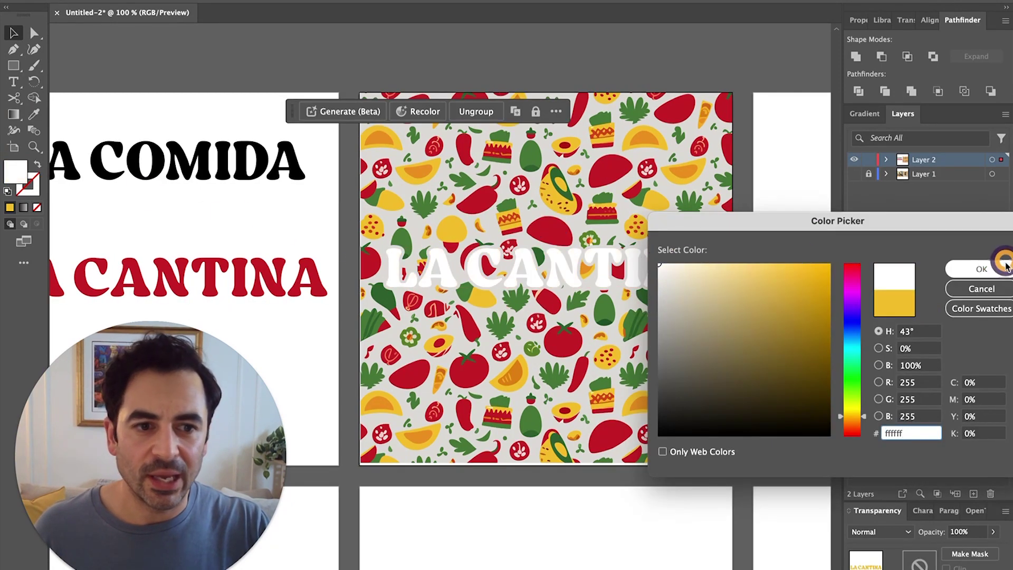
left_click(981, 269)
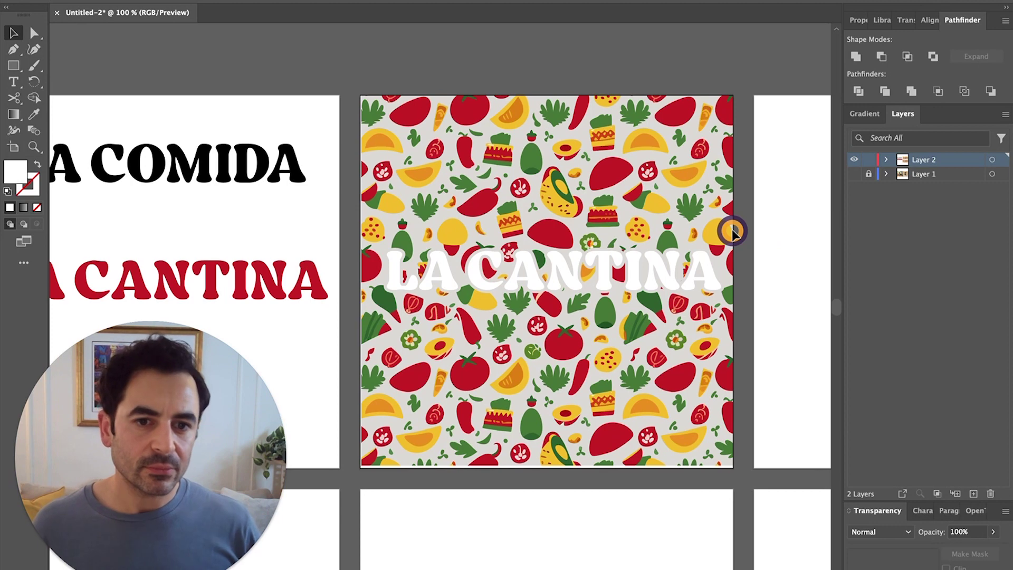
Select the food pattern on the second artboard and lock it
left_click(733, 230)
key("super+shift+a")
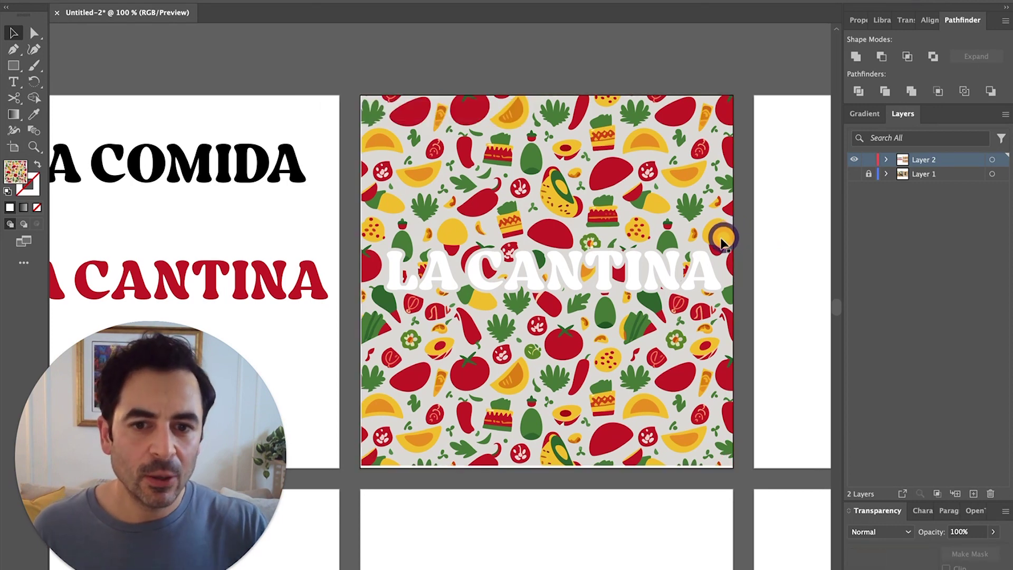
left_click_drag(764, 229, 654, 200)
key("super+2")
Group the white LA CANTINA lettering on the pattern and nudge it slightly to the left
left_click_drag(763, 218, 379, 315)
key("ctrl+g")
left_click_drag(471, 275, 467, 277)
Select the IMAGINE ART HERE sign photo in its own document and open Retype (Beta) for it
left_click(570, 207)
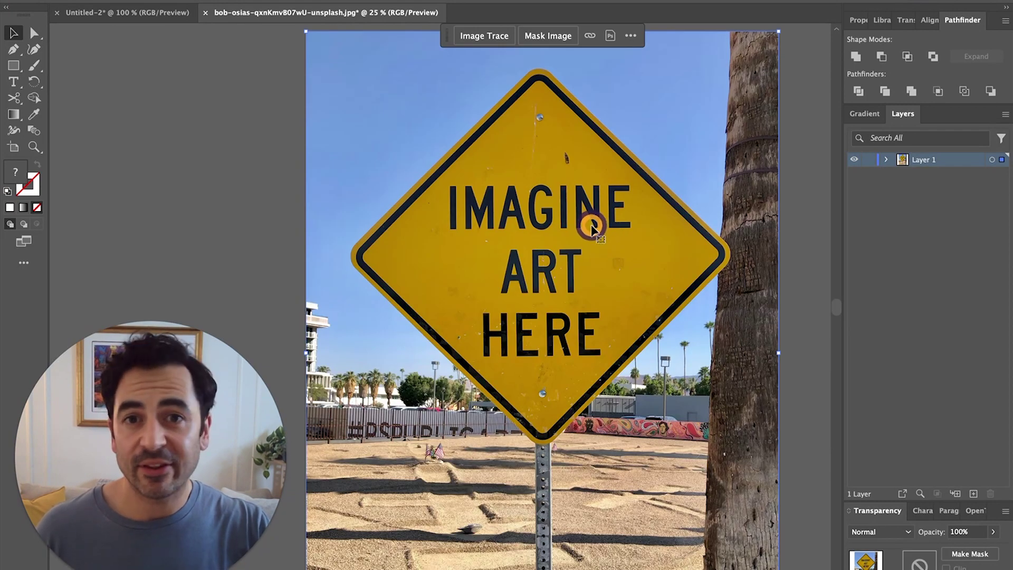
left_click(340, 1)
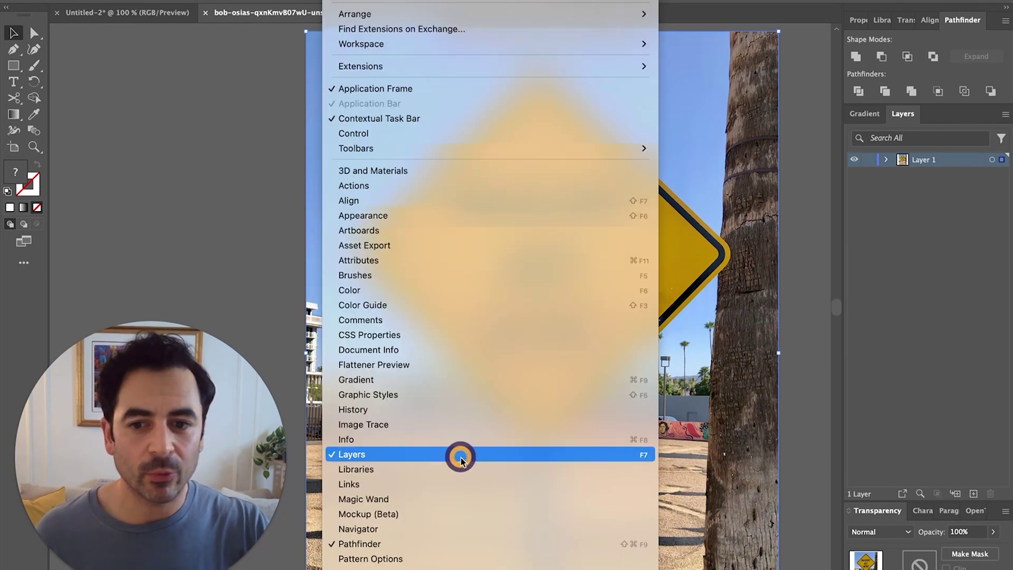
scroll(461, 457, "down", 3)
left_click(389, 455)
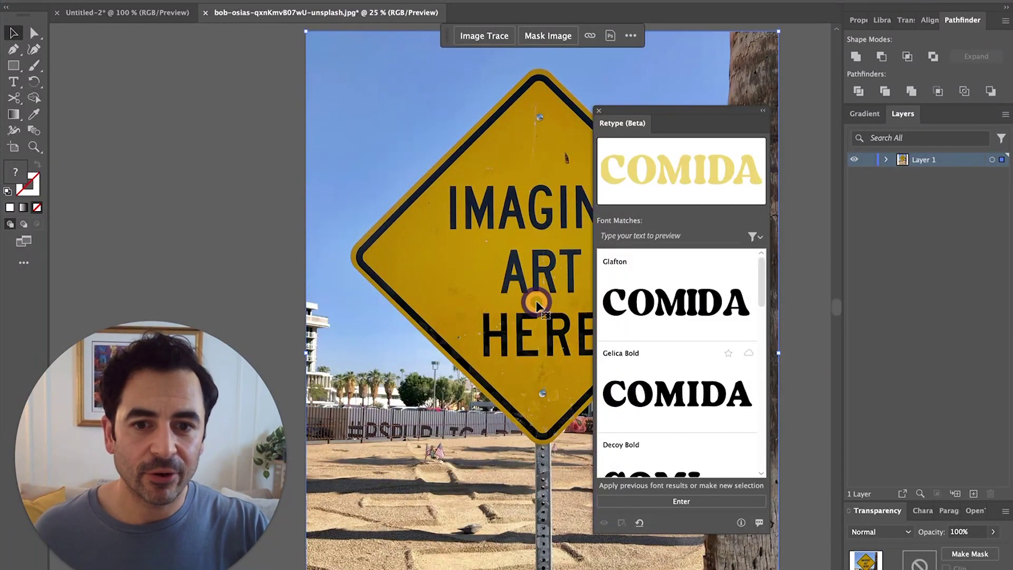
Start Retype on the sign photo and find font matches for the words ART and IMAGINE
left_click(670, 503)
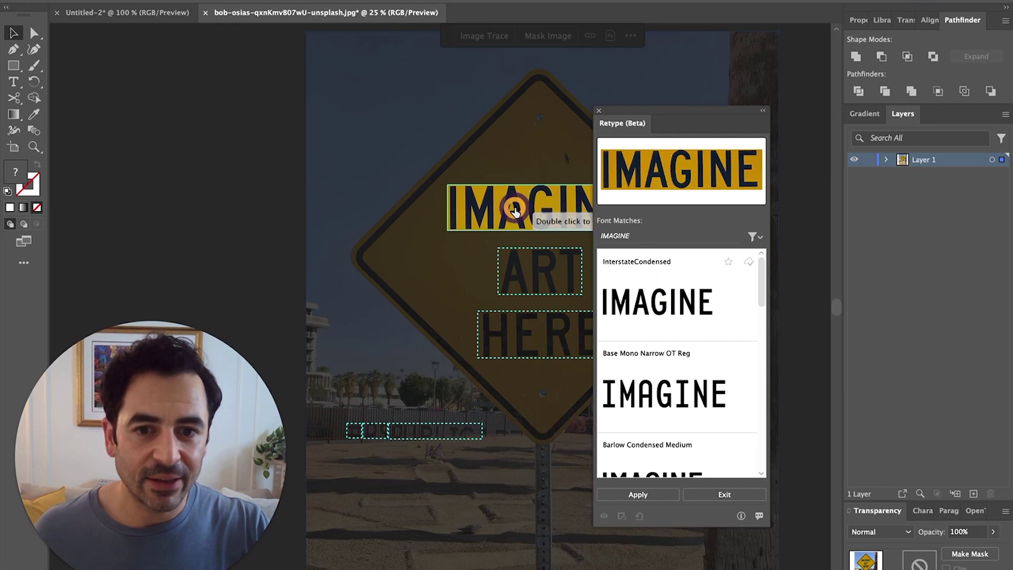
left_click(520, 280)
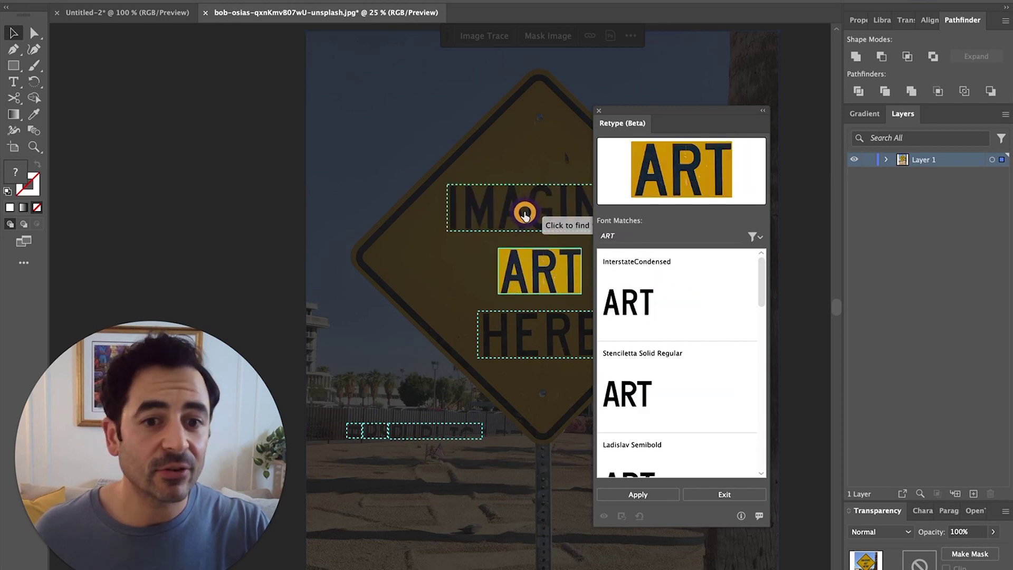
left_click(525, 214)
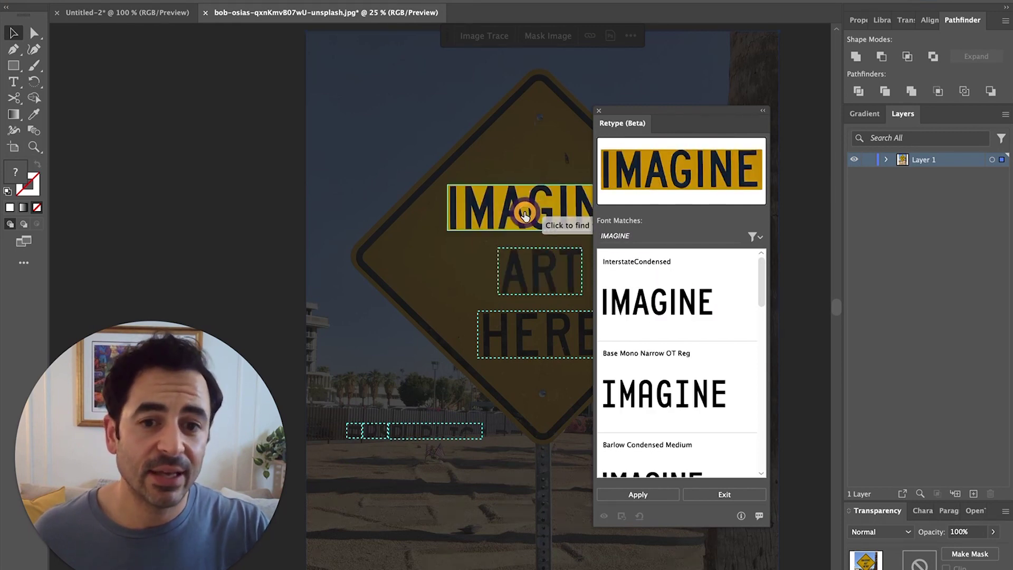
Convert IMAGINE, ART and HERE on the sign to live text using the InterstateCondensed match and exit Retype
left_click(546, 274)
left_click(547, 220)
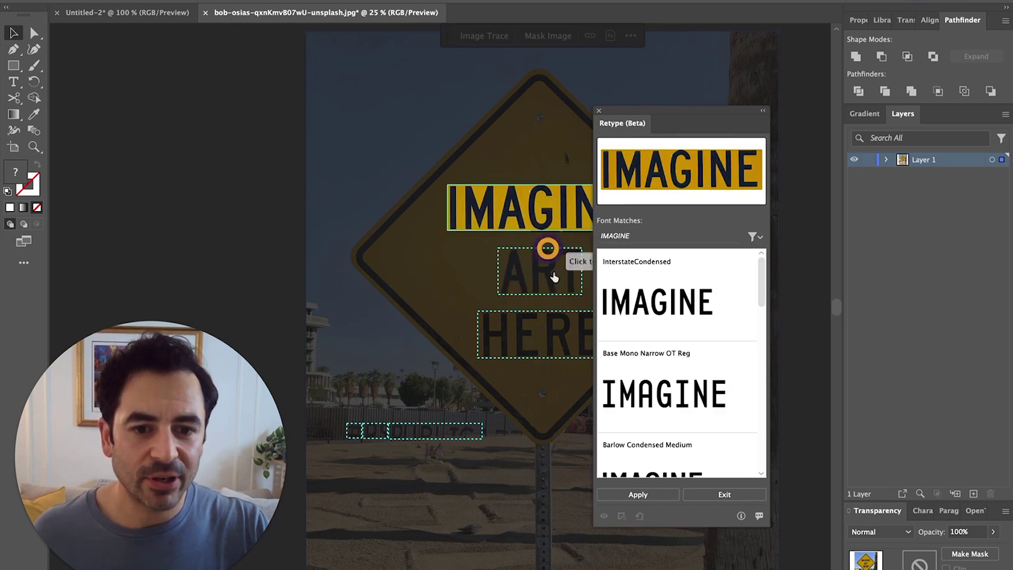
left_click(623, 495)
left_click(541, 273)
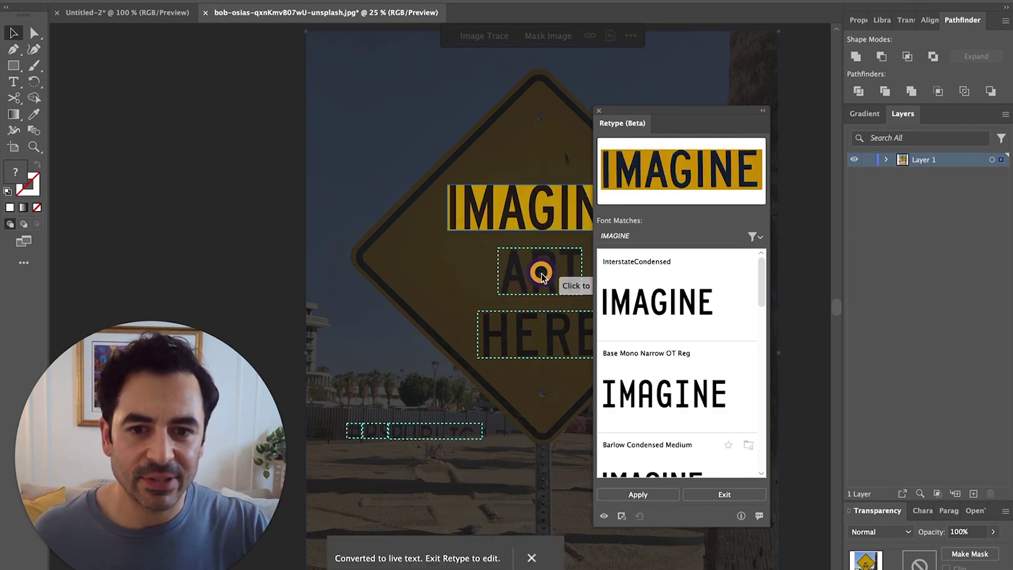
left_click(645, 493)
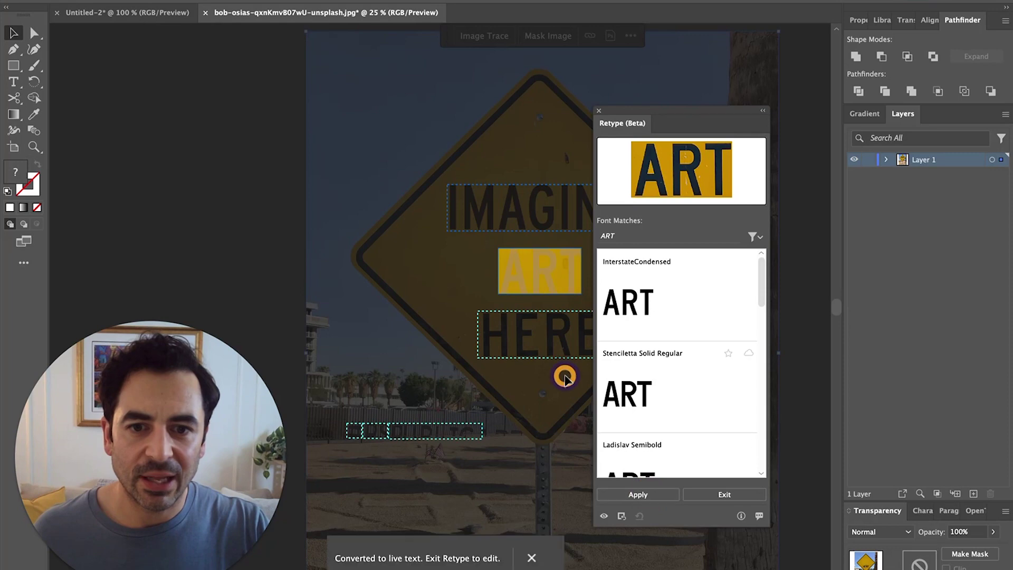
left_click(546, 345)
left_click(646, 496)
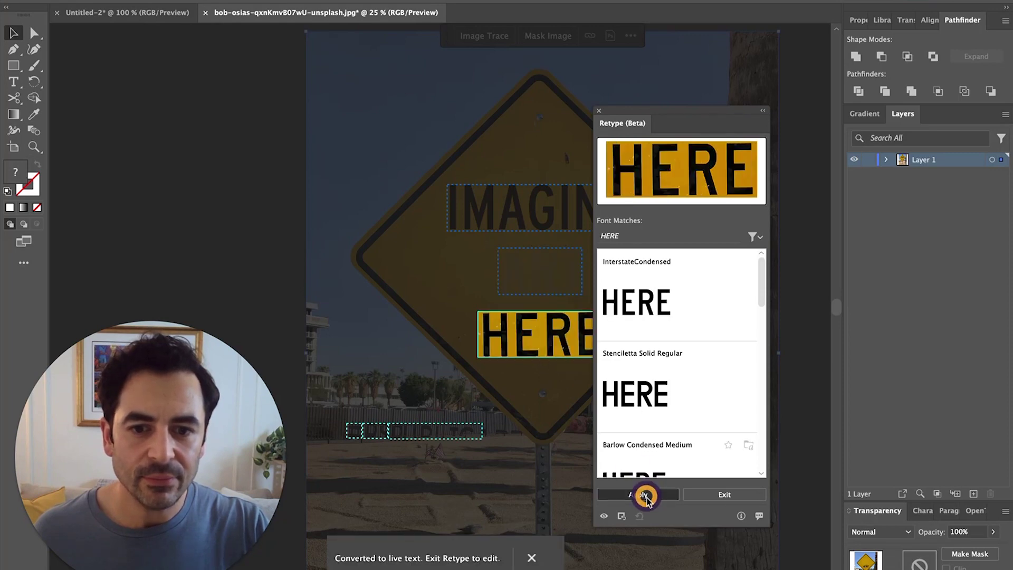
left_click(730, 496)
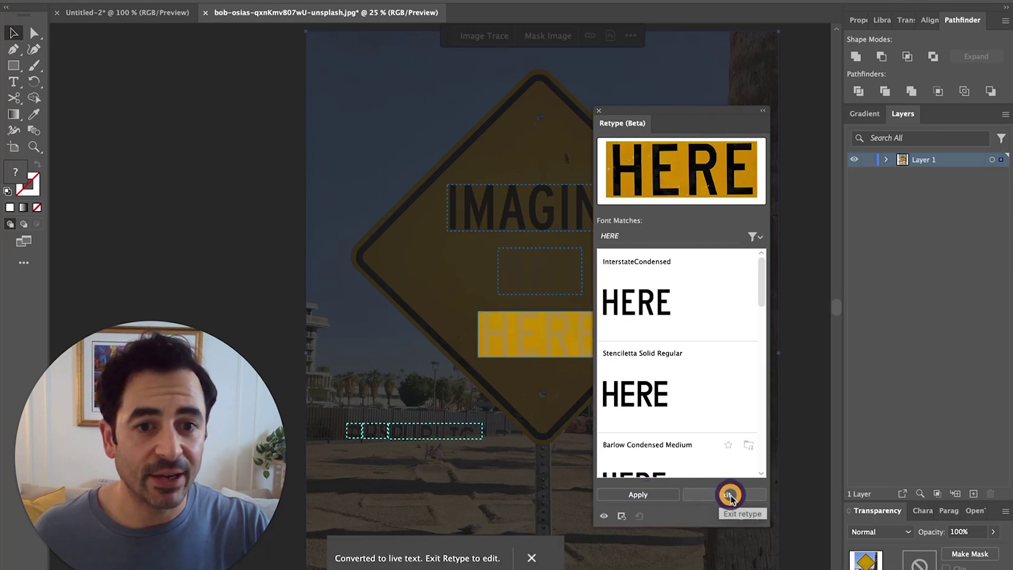
left_click(731, 496)
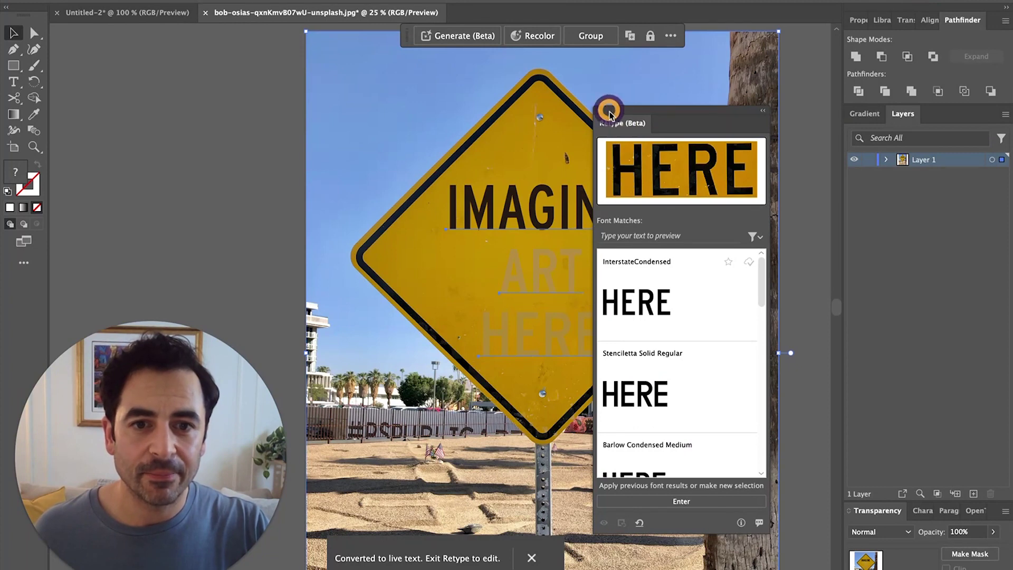
Recolor the live ART and HERE text by sampling the dark fill of IMAGINE with the Eyedropper
left_click(546, 277)
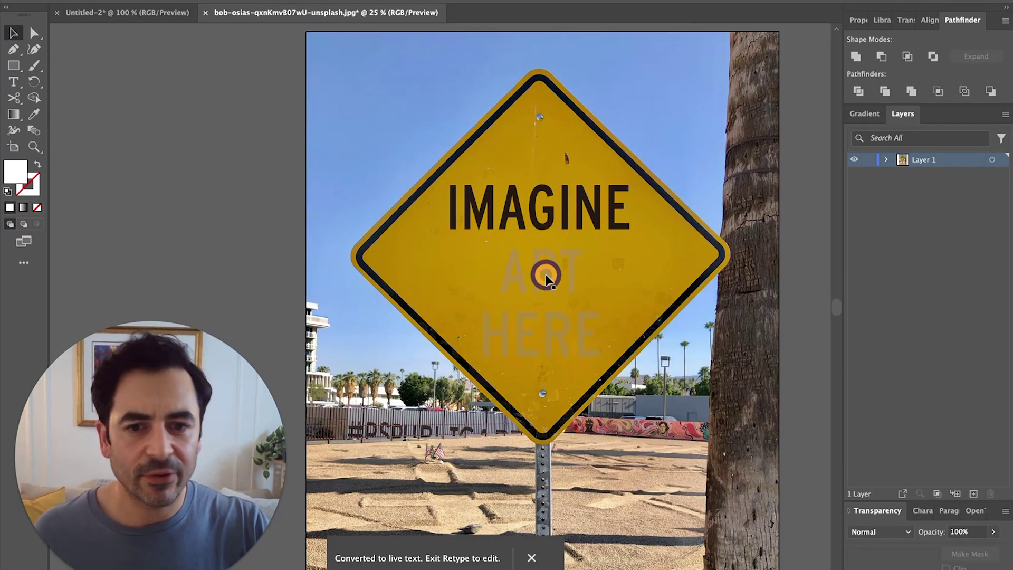
left_click(546, 277)
left_click(506, 318, "shift")
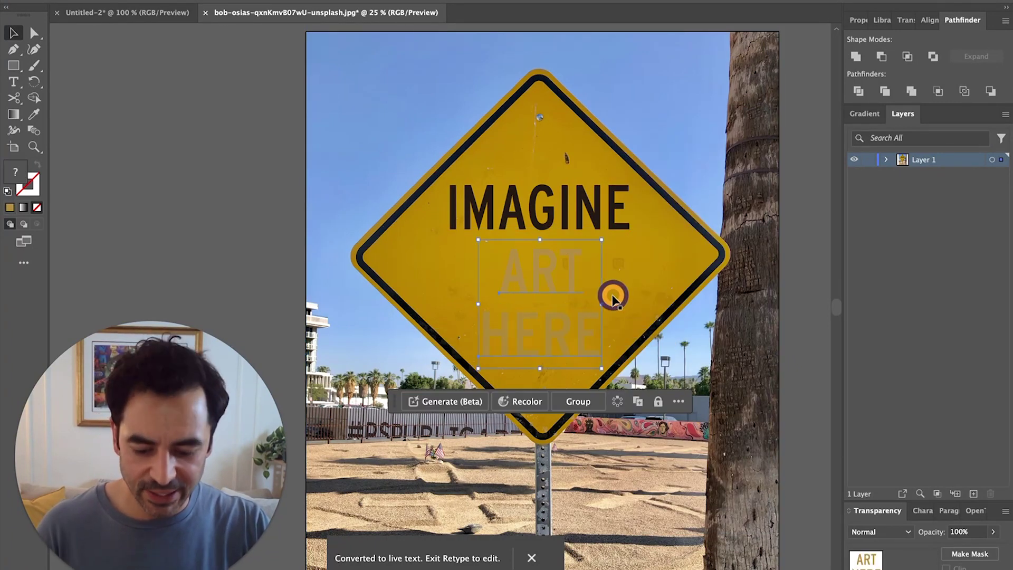
key("i")
left_click(580, 193)
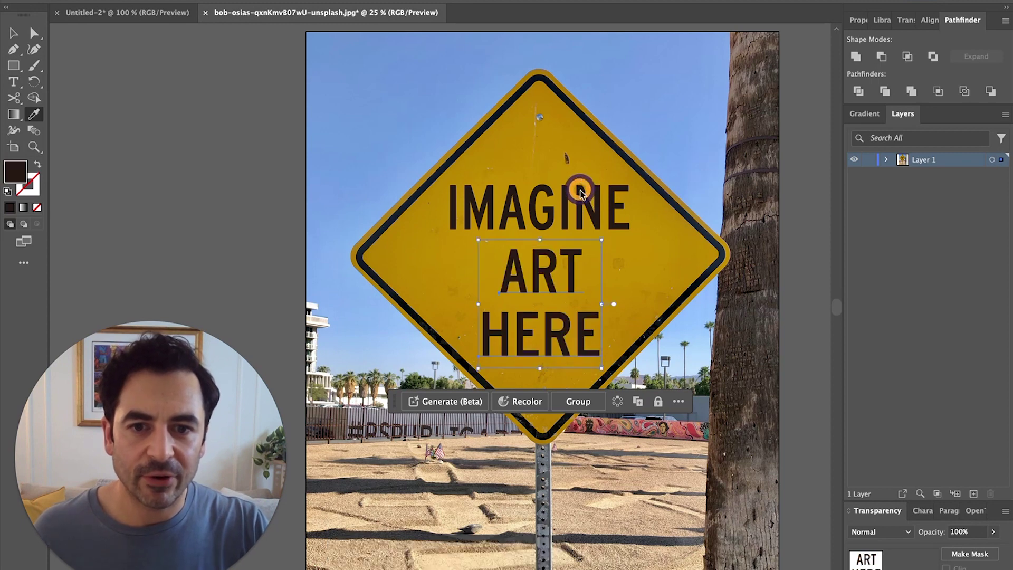
key("super+shift+a")
Replace the word IMAGINE on the sign with WE WERE
key("t")
double_click(552, 198)
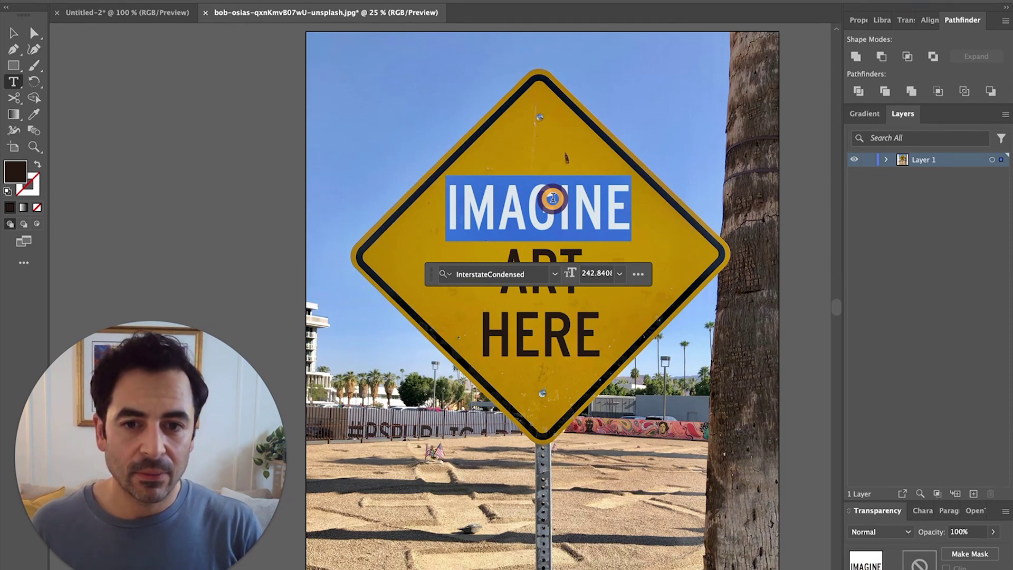
type("WE WE")
key("BackSpace")
type("WE")
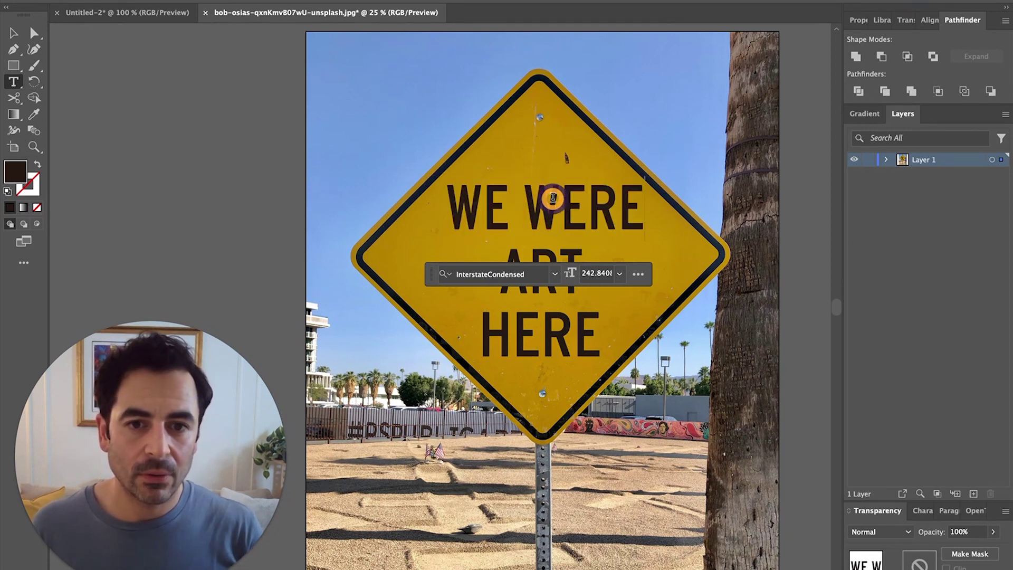
key("Escape")
Replace the word ART on the sign with NEVER
double_click(543, 269)
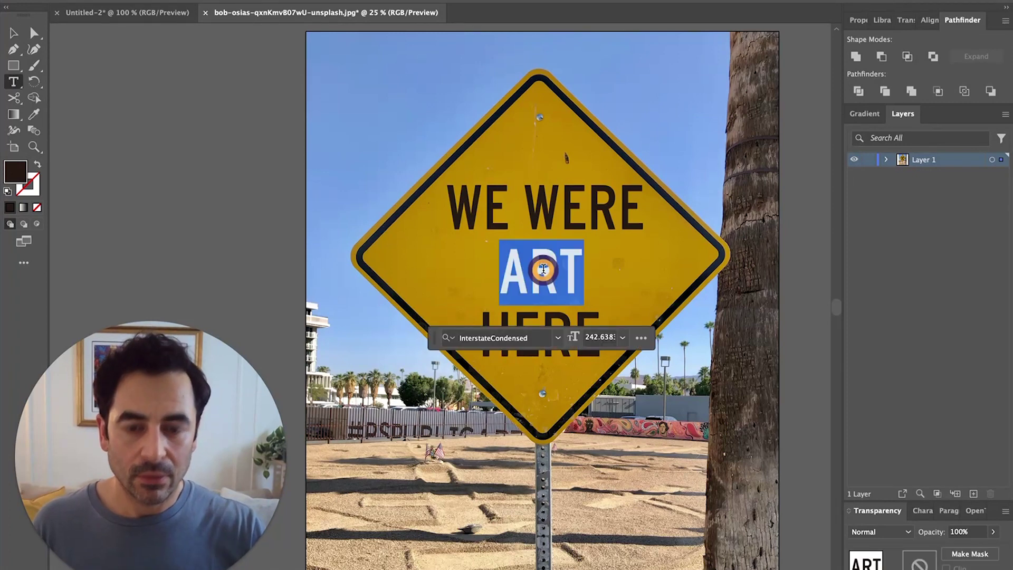
type("NEVER")
key("Escape")
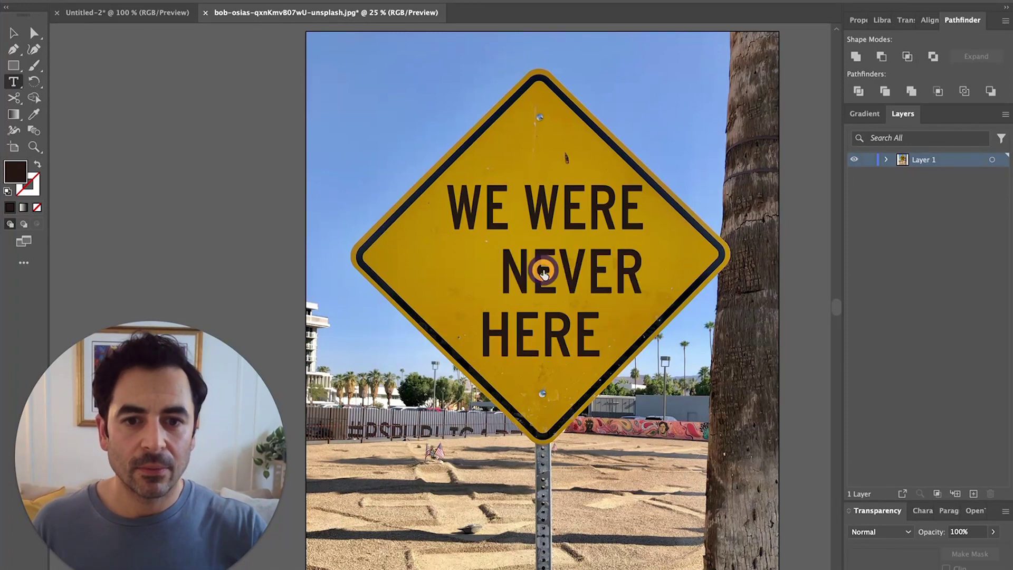
Center-align the WE WERE, NEVER and HERE lines horizontally with each other and shift them slightly left on the sign
left_click(574, 330, "shift")
left_click(590, 203, "shift")
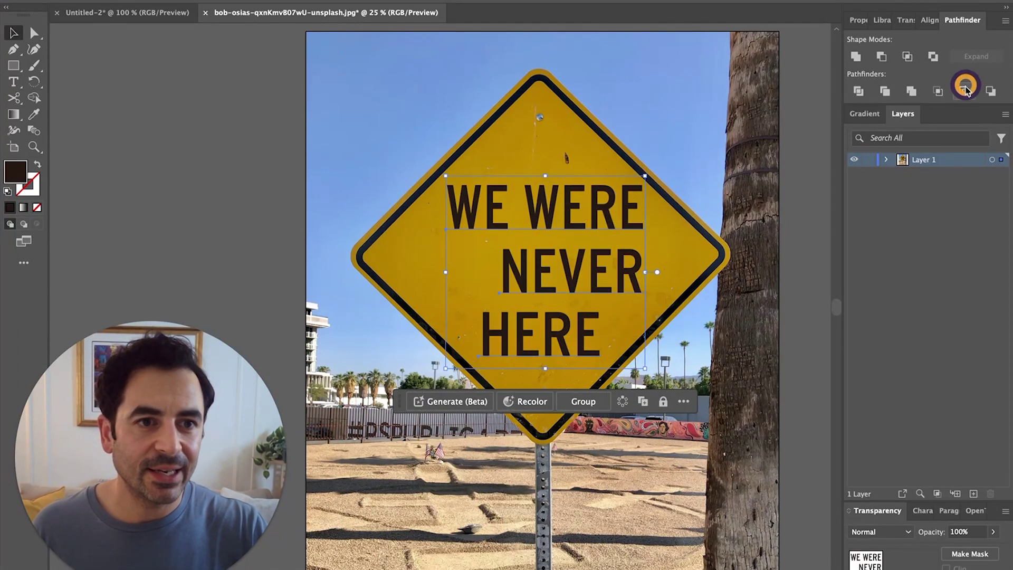
left_click(928, 20)
left_click(880, 56)
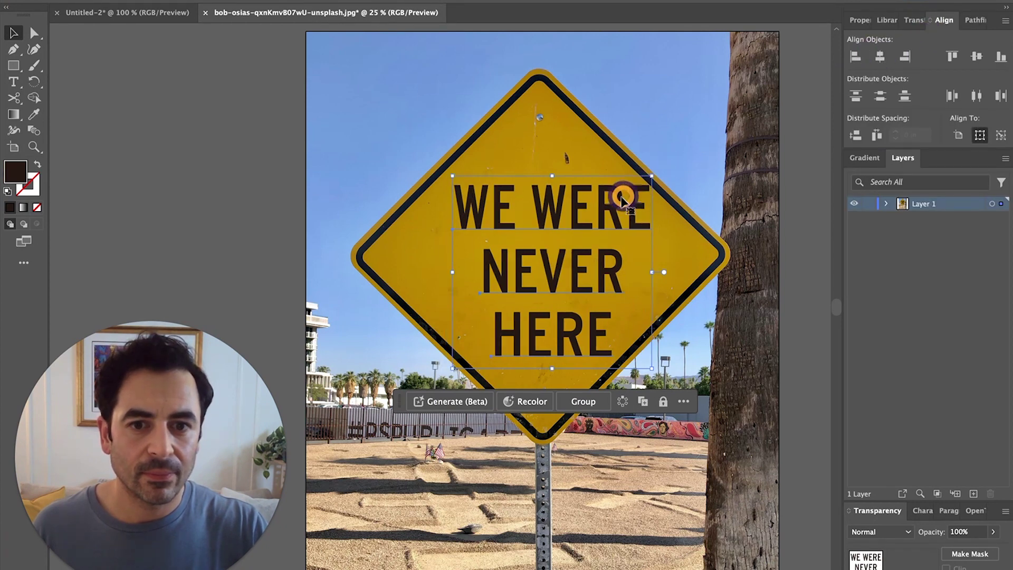
left_click_drag(626, 195, 607, 201)
left_click(702, 143)
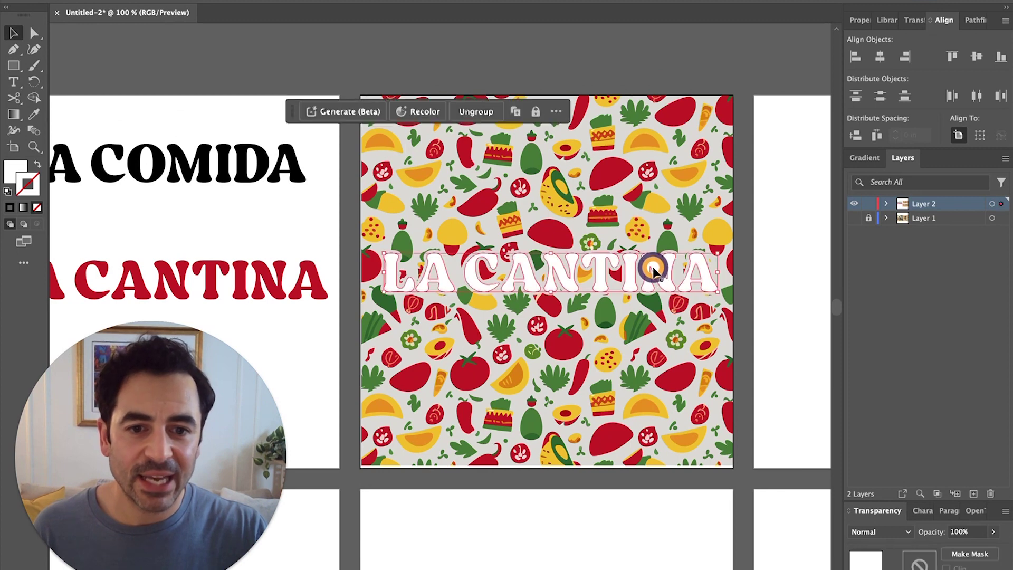
Set the fill of the LA CANTINA lettering on the food pattern to black, hex 000000
key("i")
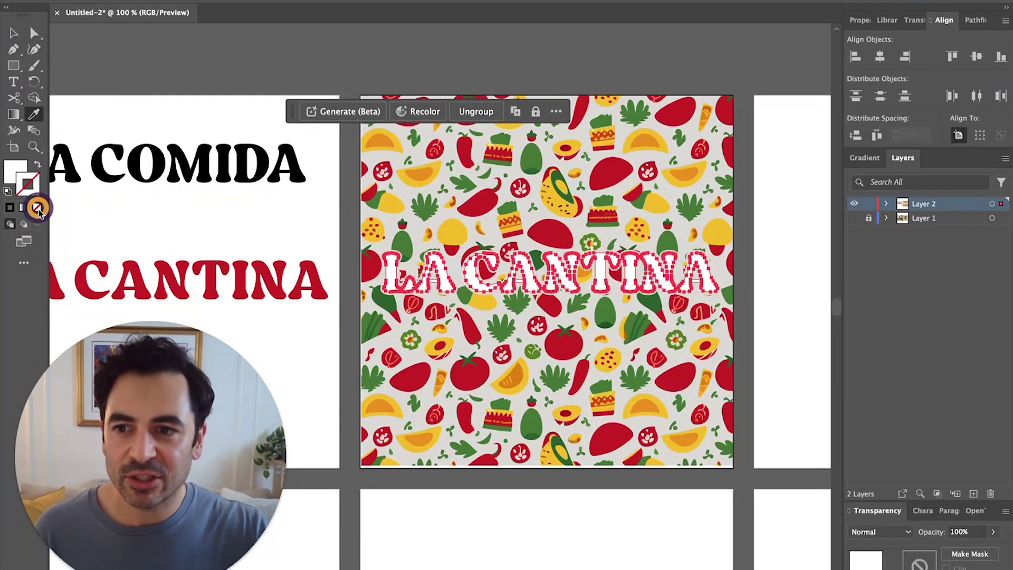
double_click(16, 172)
left_click(680, 421)
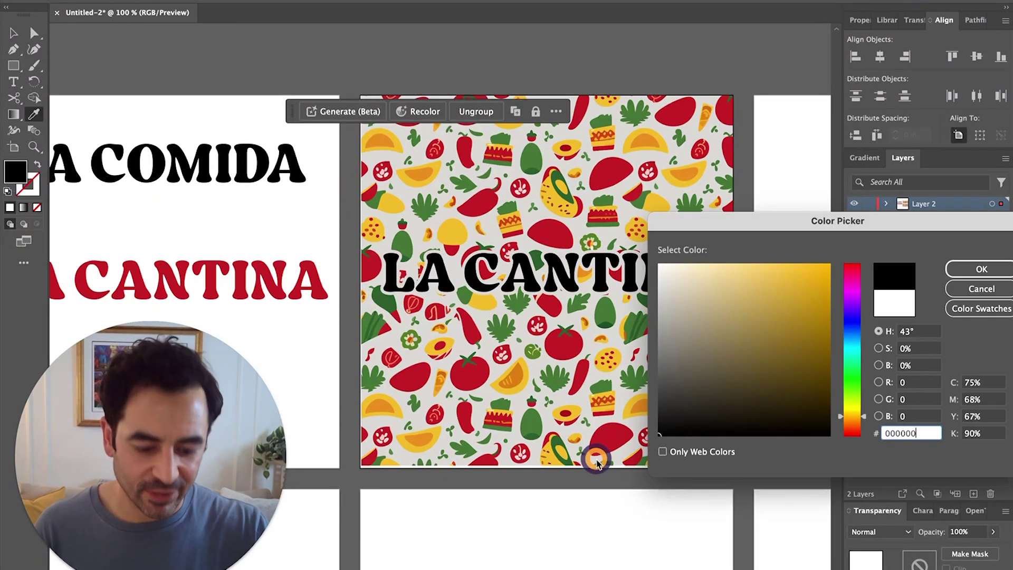
key("Return")
key("super+shift+a")
key("v")
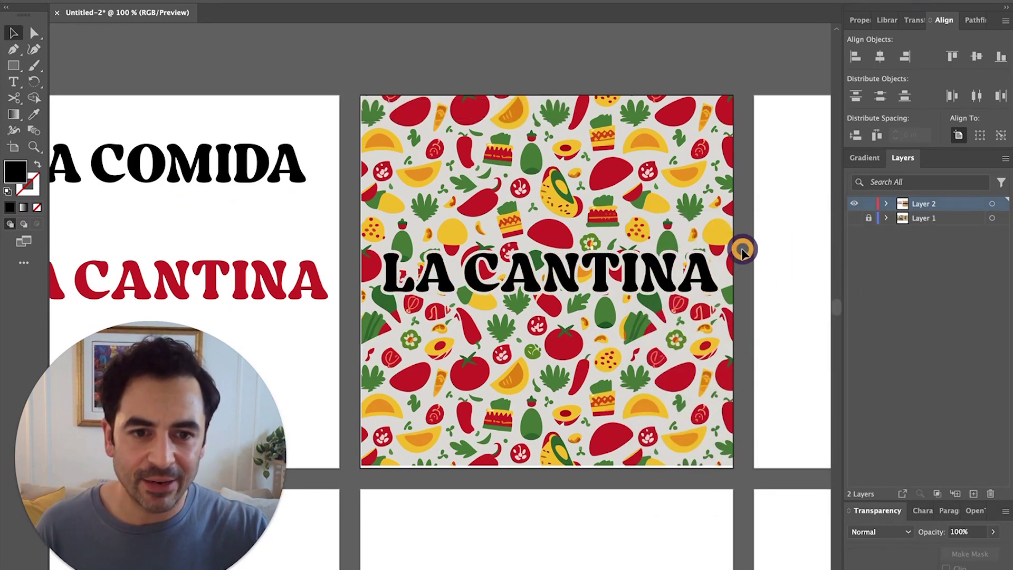
Unlock the food pattern and copy it together with the black LA CANTINA lettering onto the third artboard
left_click_drag(751, 248, 635, 238)
key("super+minus")
key("super+minus")
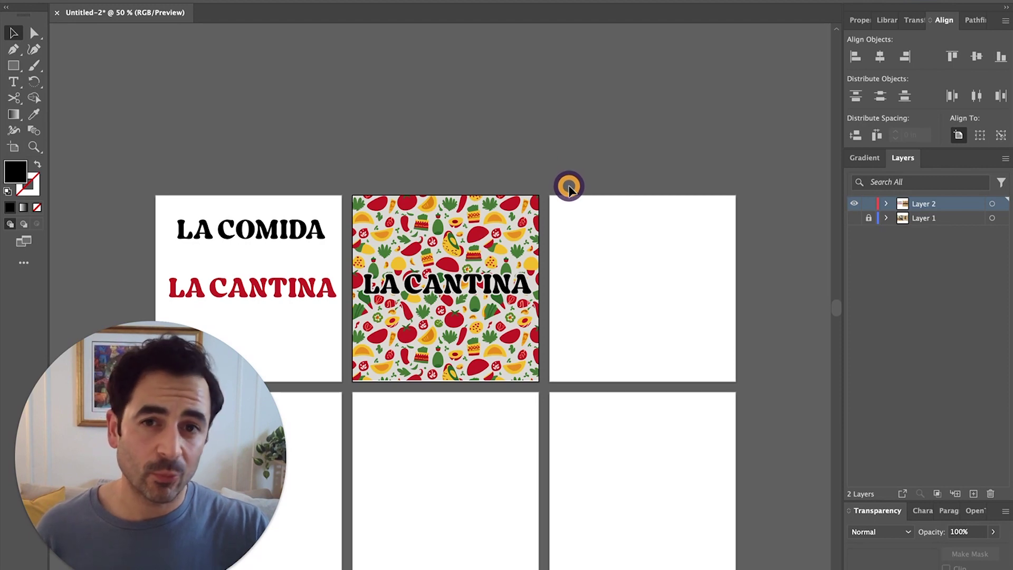
left_click_drag(569, 187, 362, 380)
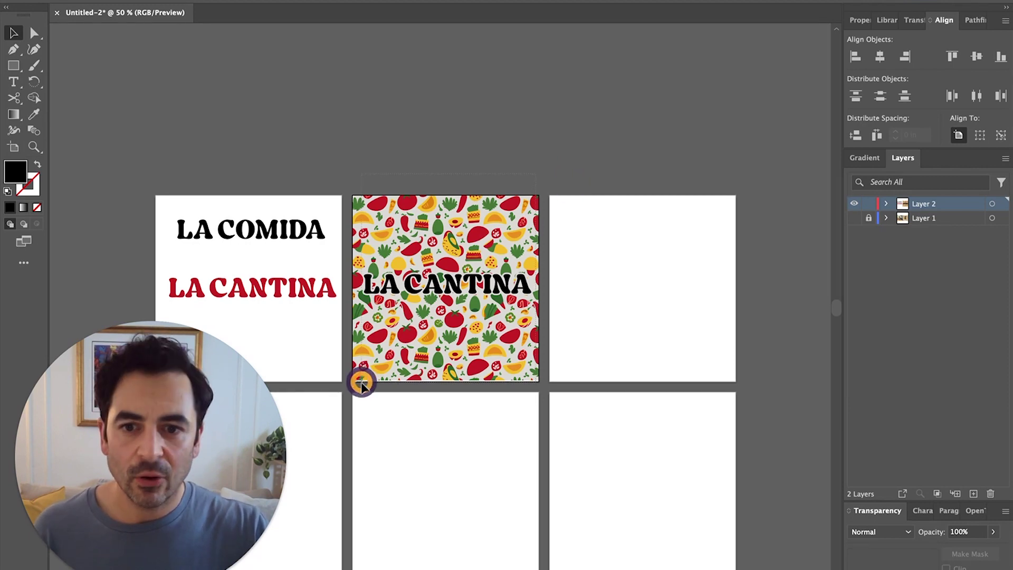
left_click(562, 345)
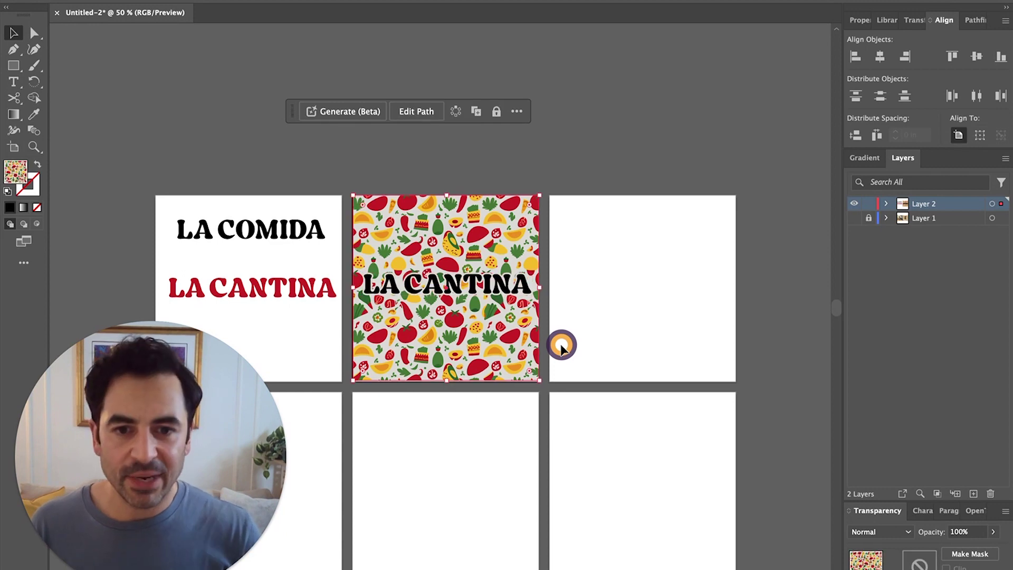
left_click_drag(428, 354, 382, 363)
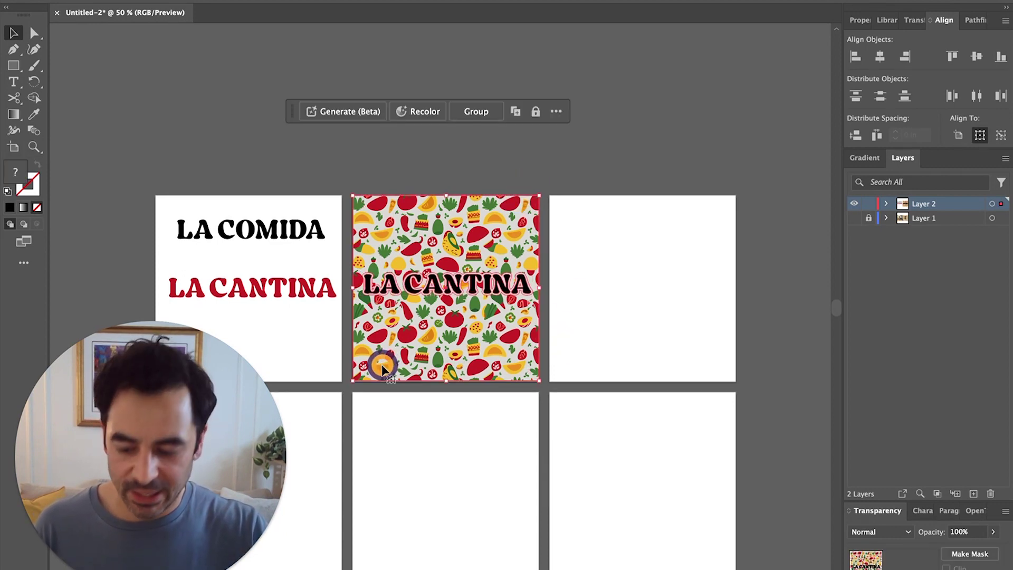
key("super+c")
left_click(661, 341)
key("super+f")
left_click_drag(667, 356, 596, 360)
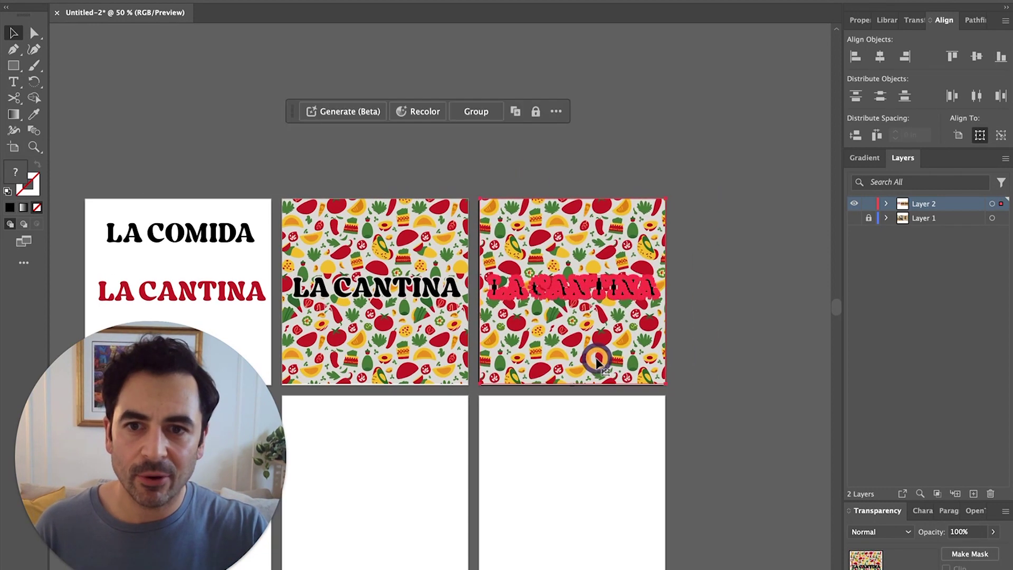
Open the Mockup (Beta) panel and position it beside the artboards, keeping the third artboard's artwork selected
left_click(338, 1)
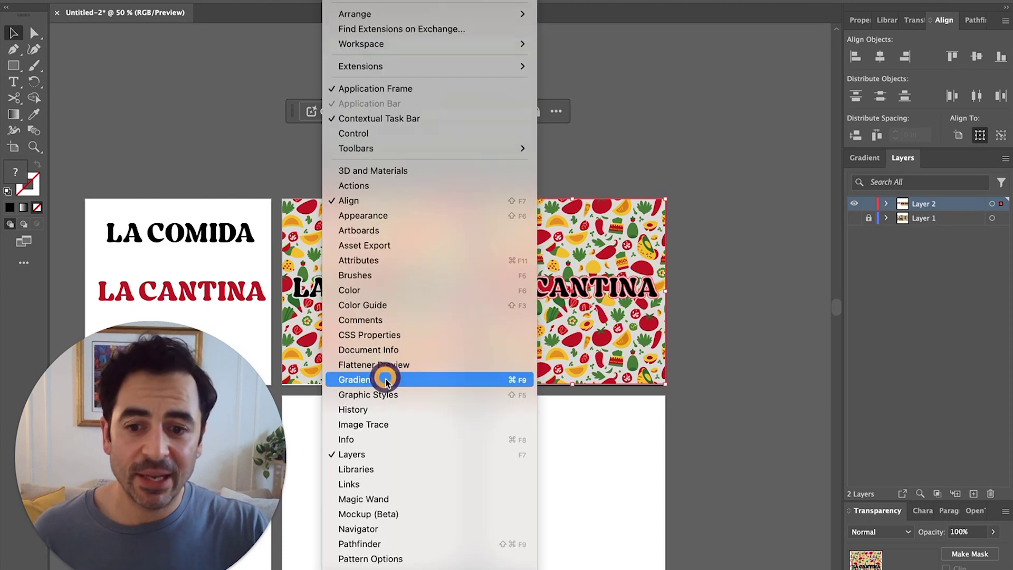
left_click(382, 515)
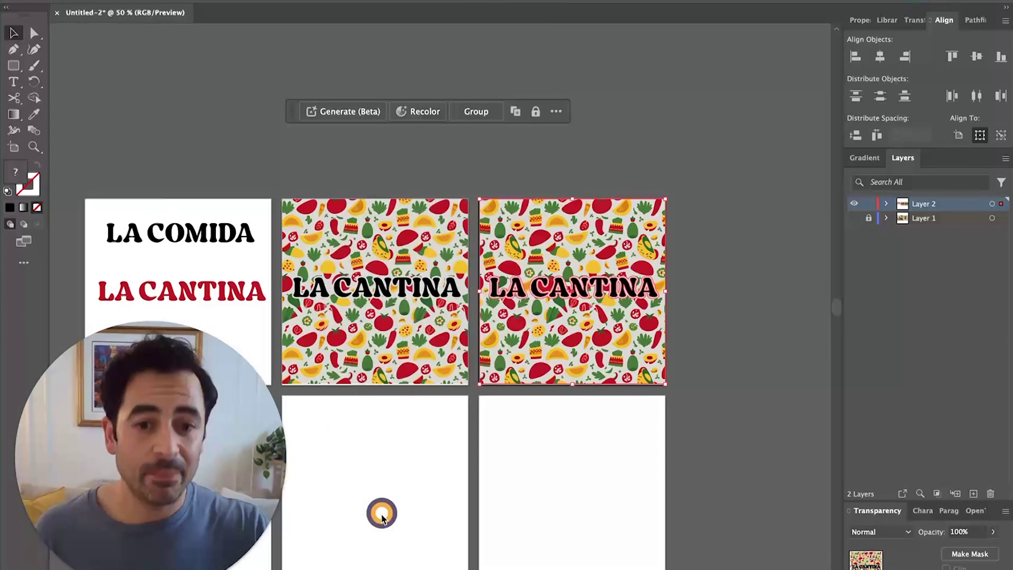
left_click_drag(101, 1, 779, 69)
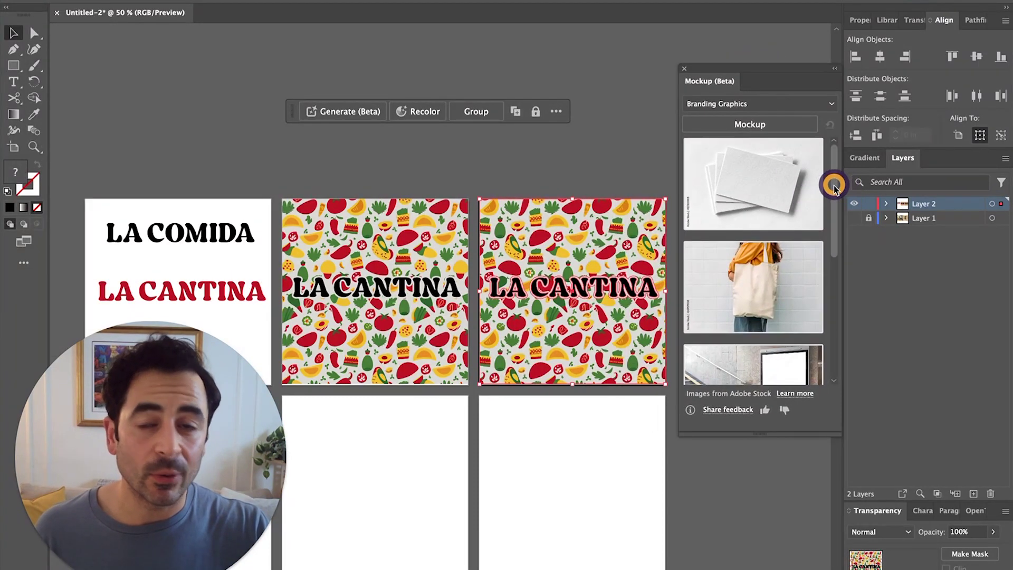
mouse_move(832, 183)
left_mouse_down()
mouse_move(835, 299)
mouse_move(837, 176)
left_mouse_up()
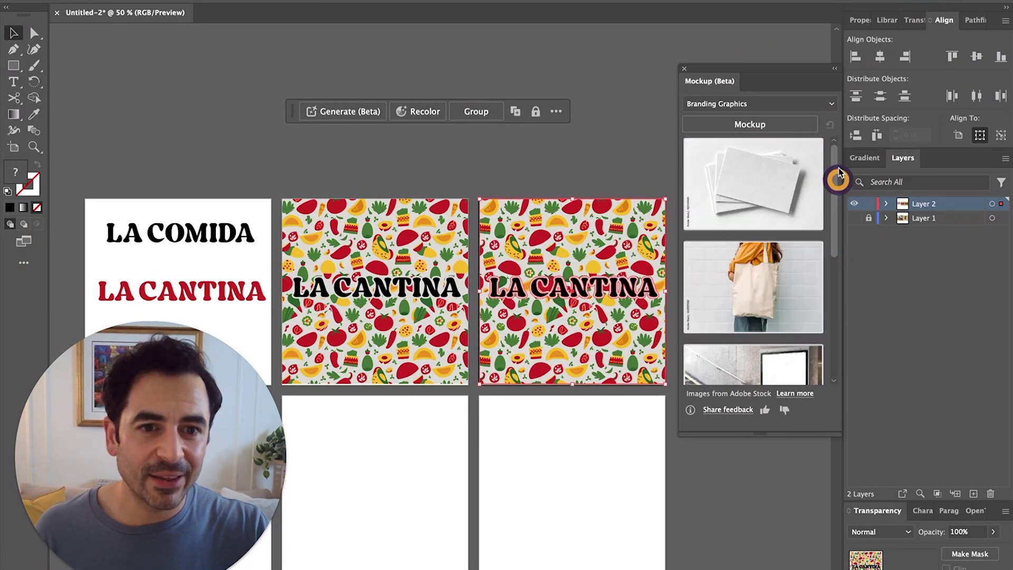
Generate Packaging mockups from the selected LA CANTINA pattern artwork and browse the resulting product previews
left_click(794, 109)
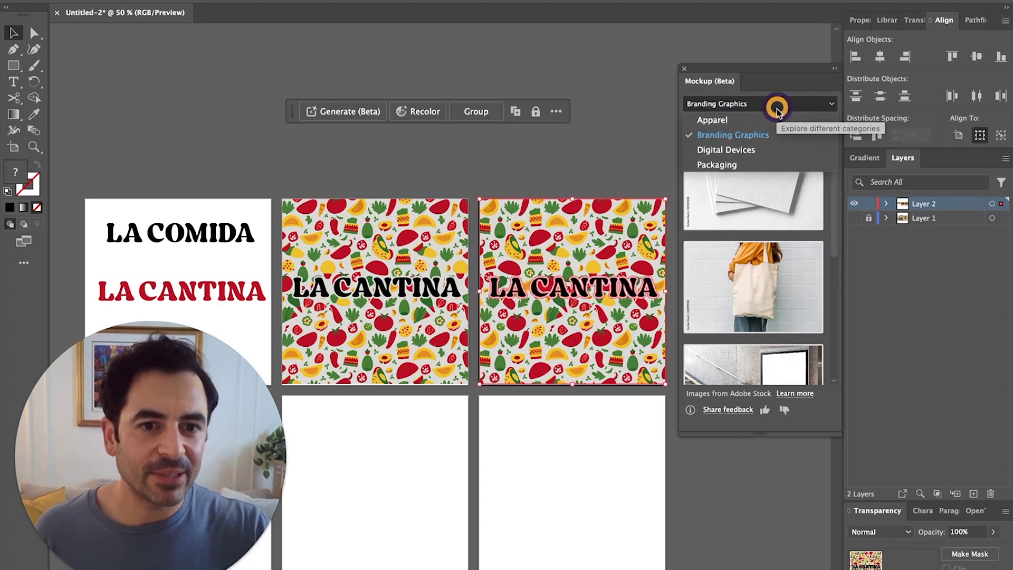
left_click(722, 164)
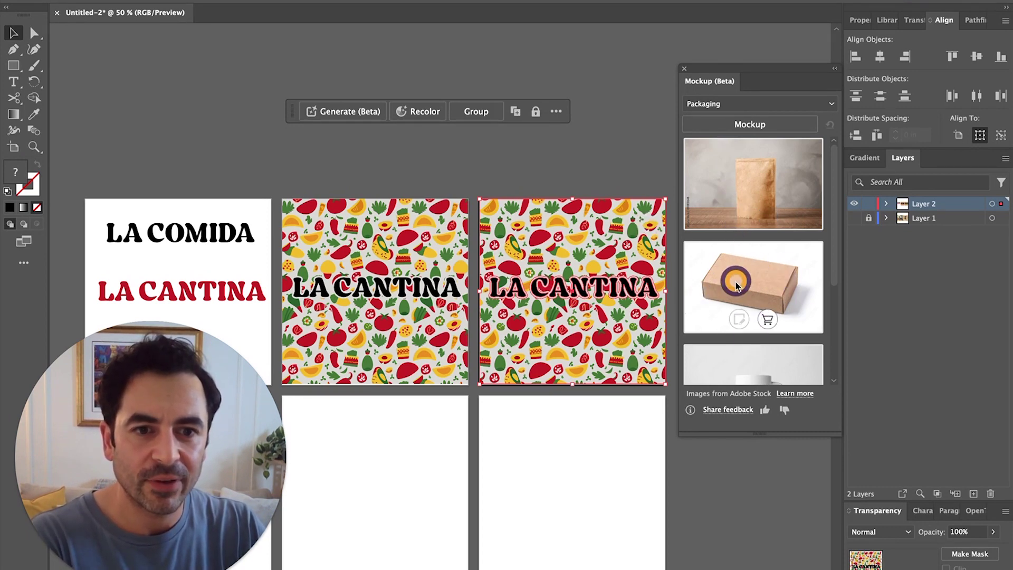
left_click(748, 132)
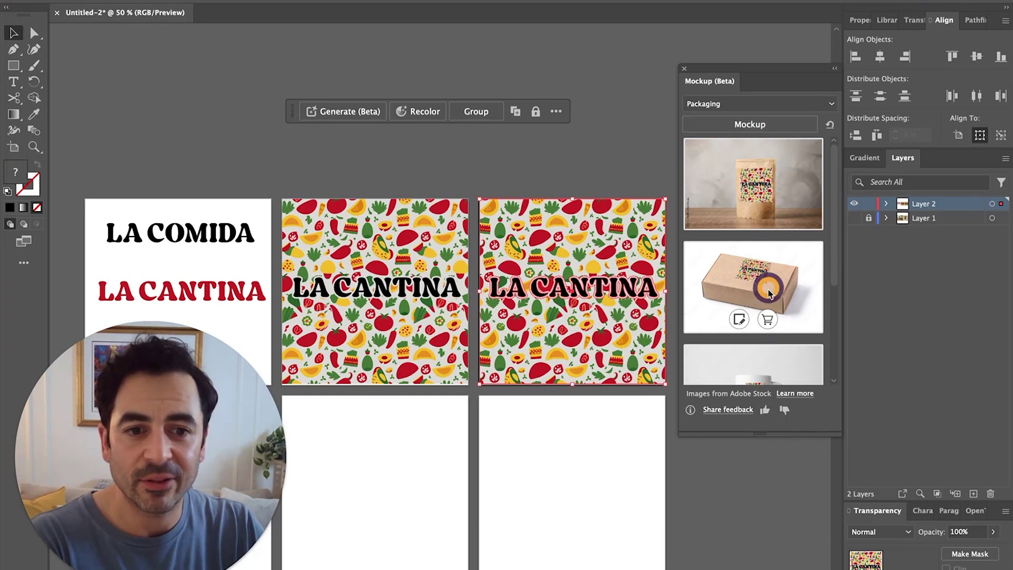
left_click_drag(837, 251, 830, 383)
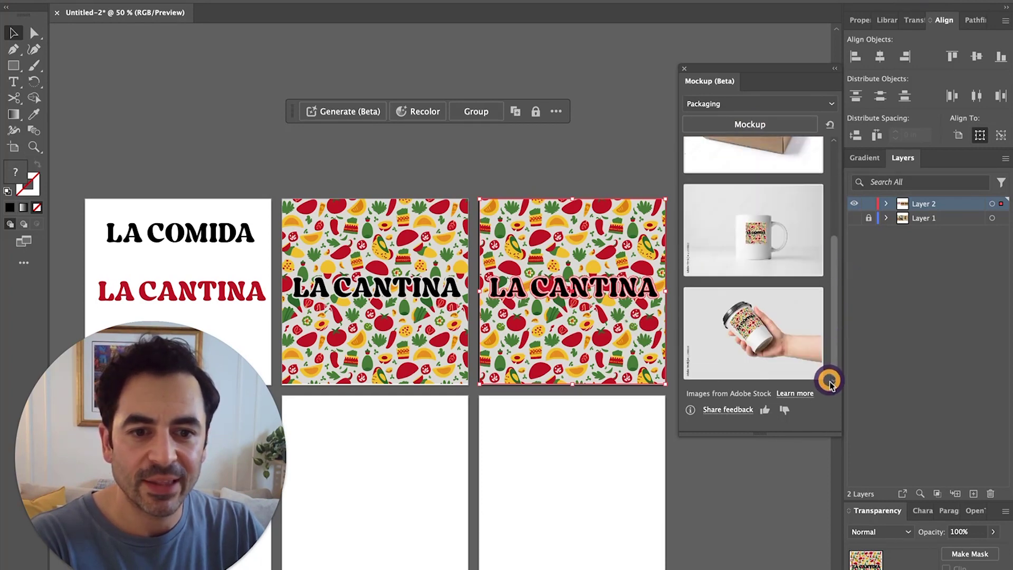
left_click(739, 320)
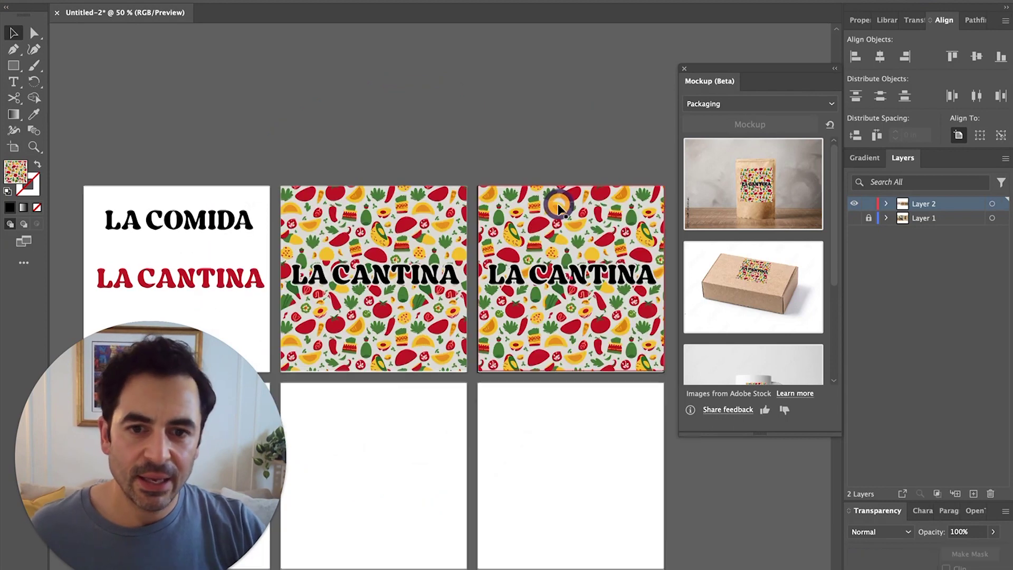
Extend the food pattern on the third artboard vertically beyond the artboard's upper and lower edges
left_click(558, 206)
left_click_drag(581, 214, 386, 67)
left_click(512, 429)
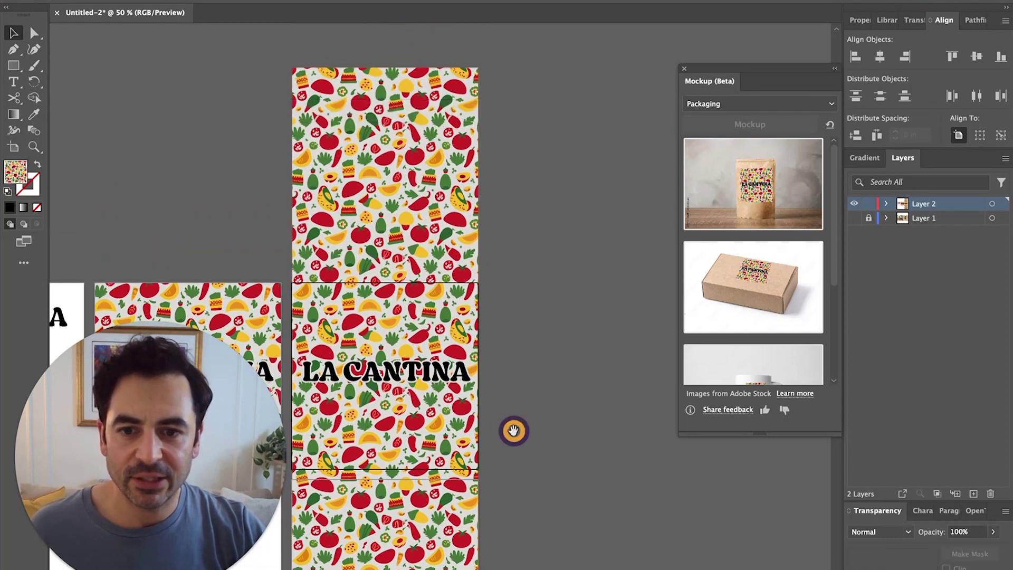
left_click_drag(513, 429, 649, 334)
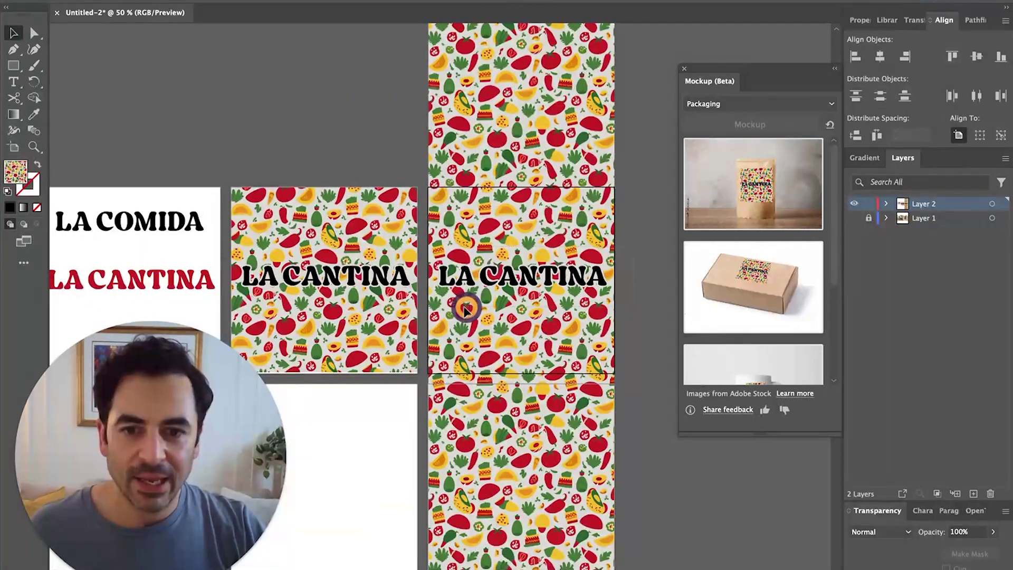
Scale down the black LA CANTINA lettering on the third artboard and keep it selected
left_click(464, 296)
left_click_drag(611, 269, 599, 266)
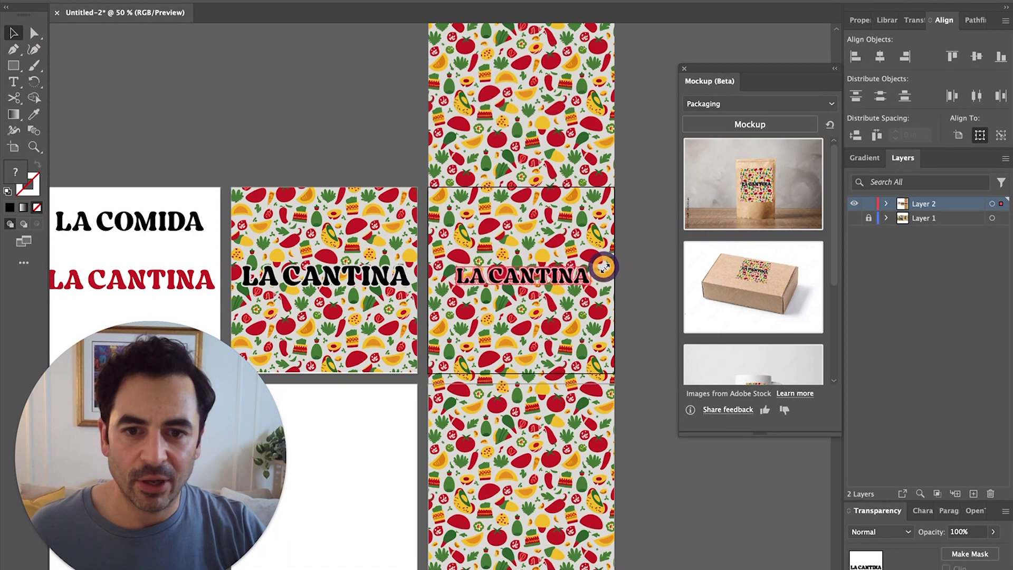
key("ctrl+equal")
scroll(600, 280, "down", 2)
scroll(599, 279, "left", 2)
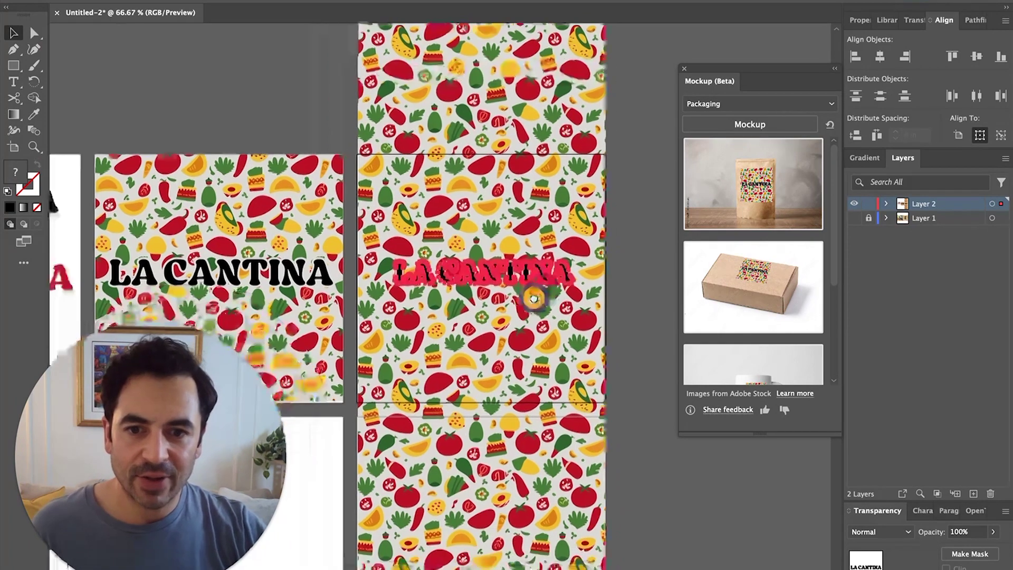
left_click(535, 282)
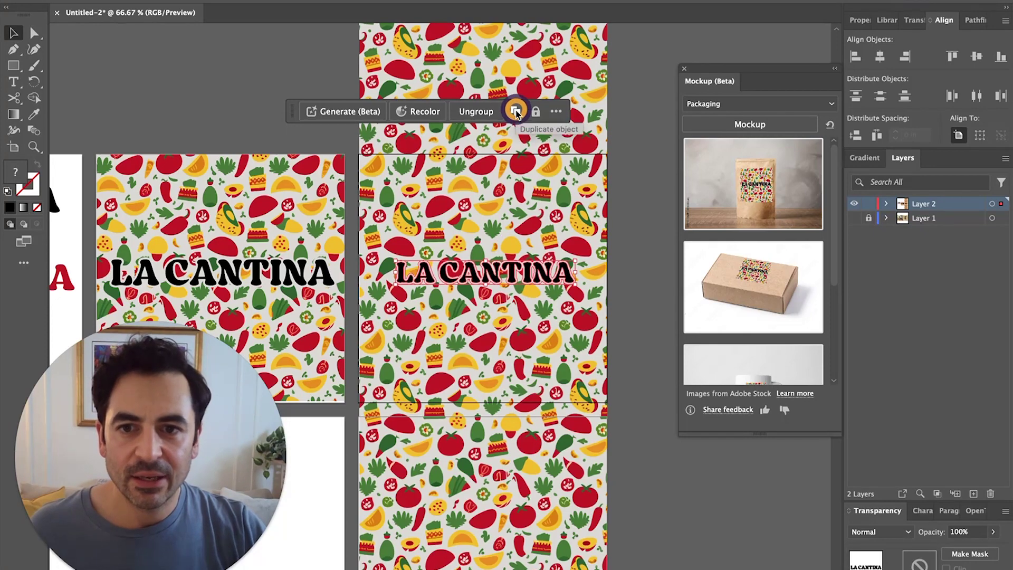
Duplicate the LA CANTINA lettering repeatedly to build a vertical column of ten copies down the extended food pattern
left_click(516, 112)
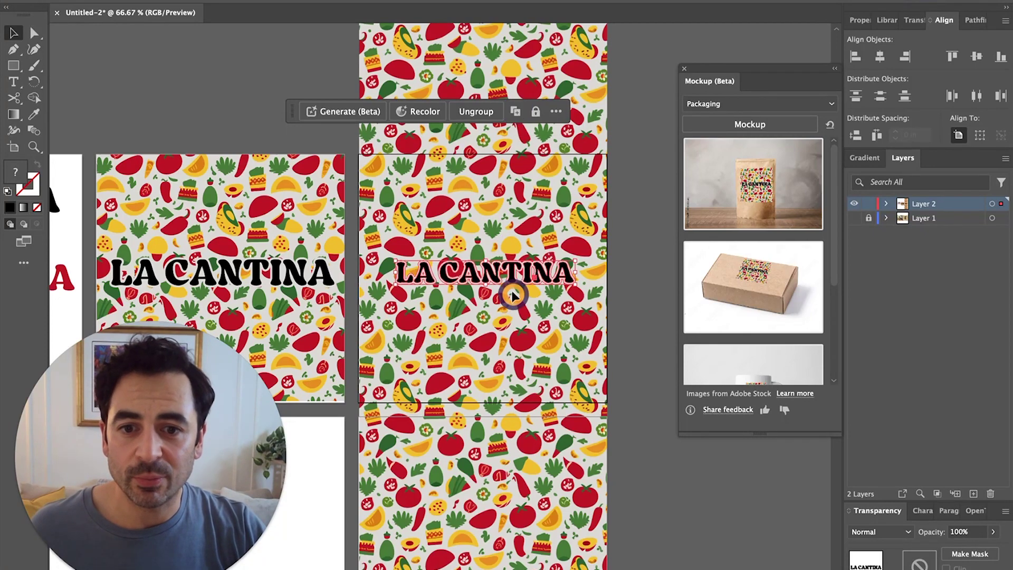
left_click_drag(515, 285, 527, 453)
left_click(518, 109)
left_click(515, 111)
left_click(516, 109)
left_click(515, 112)
left_click(515, 111)
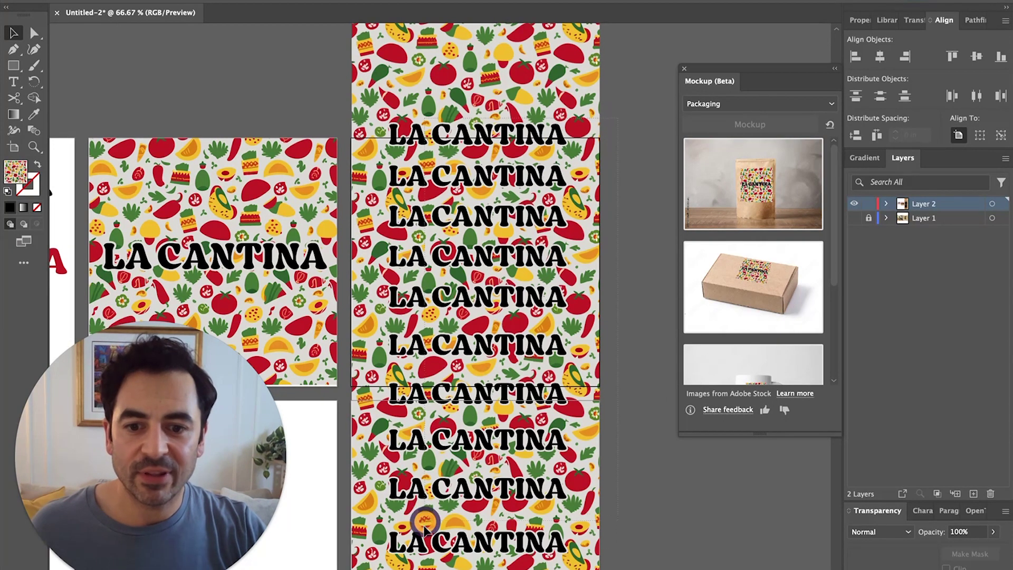
Select all the stacked LA CANTINA copies and distribute them evenly by their vertical centers
left_click_drag(425, 525, 416, 553)
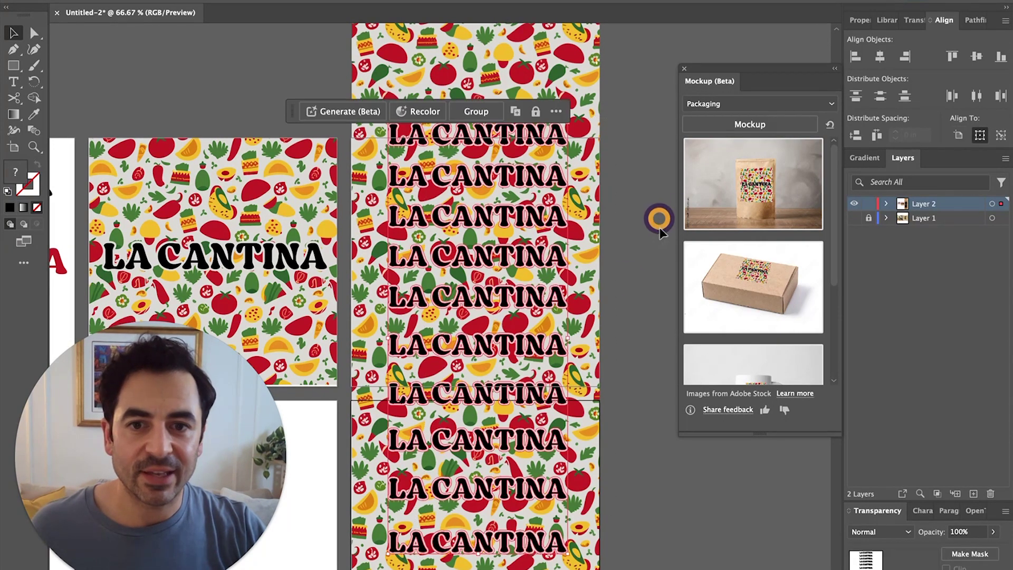
left_click(944, 22)
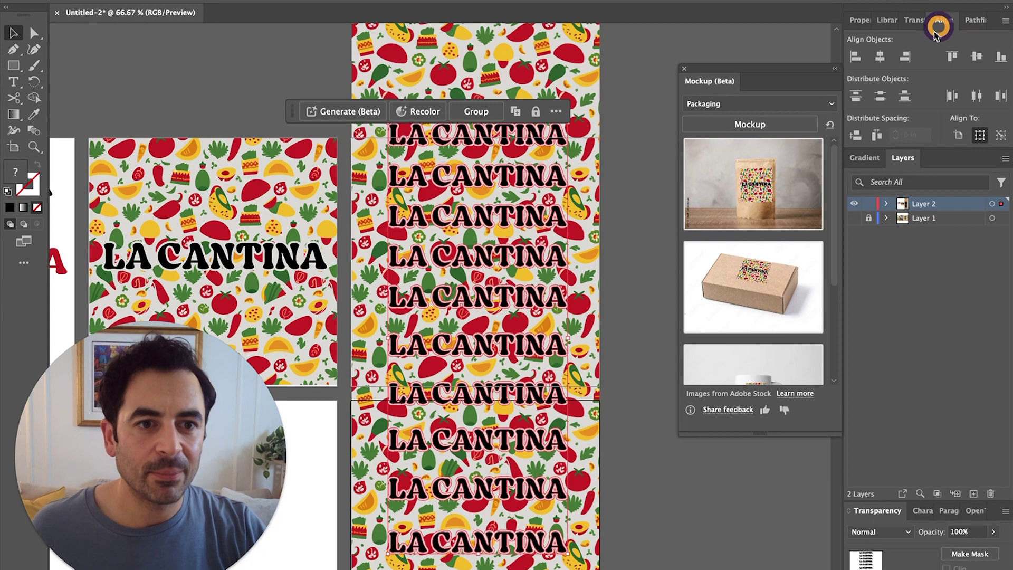
left_click(880, 96)
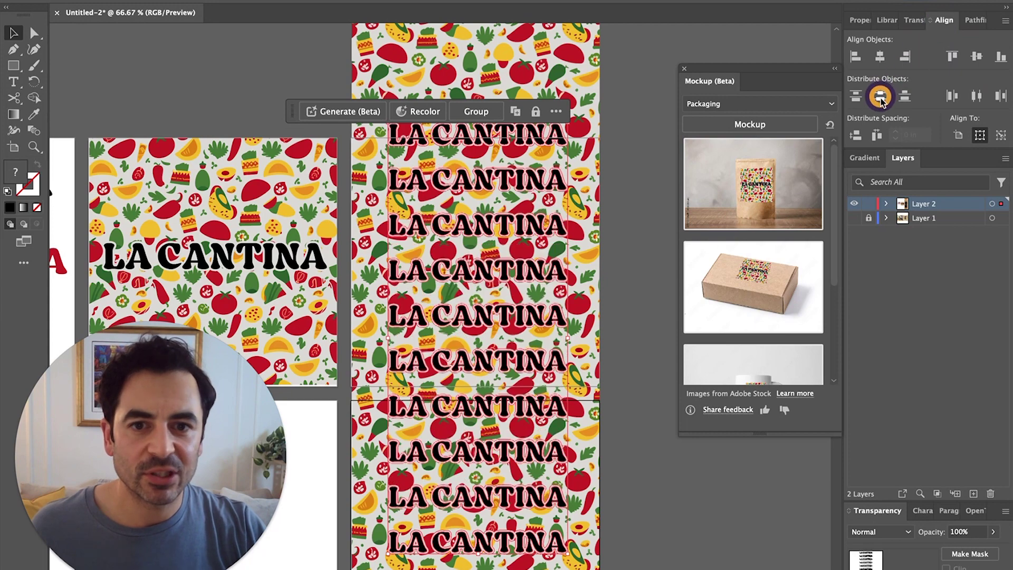
left_click(628, 206)
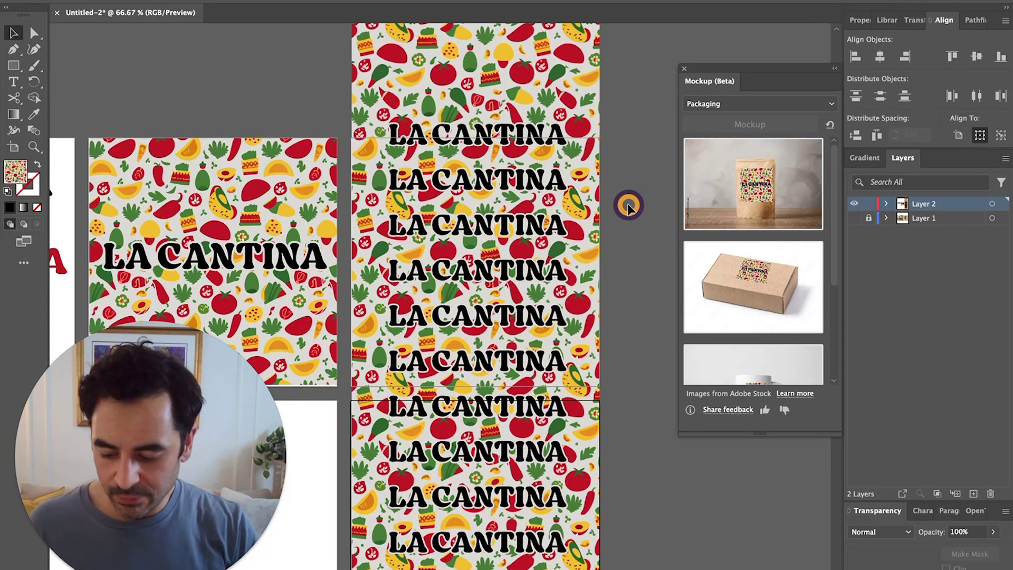
Unlock the food pattern, group it with the LA CANTINA column, and scale the group down to a narrow vertical strip
key("super+alt+2")
left_click(628, 206)
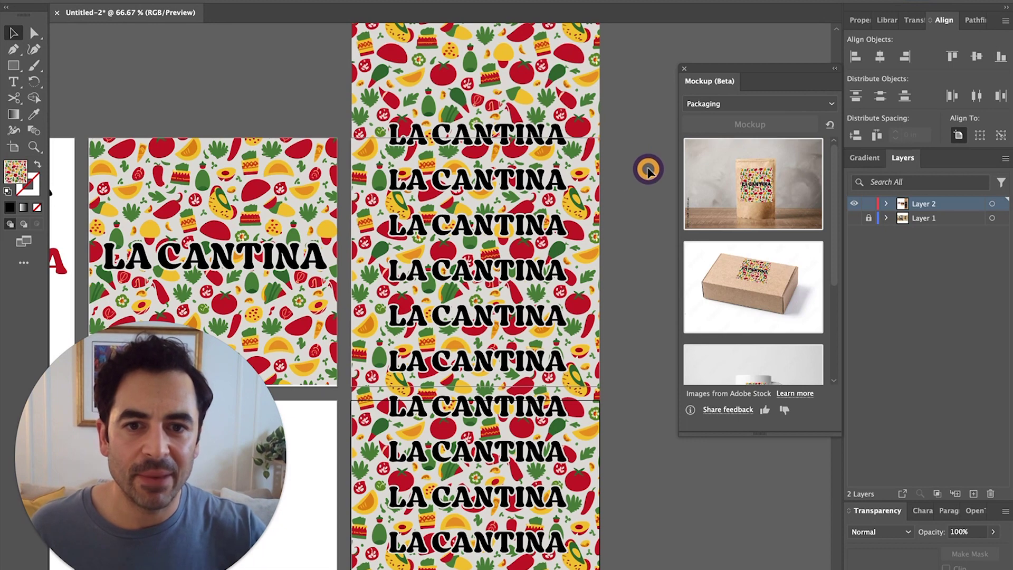
left_click_drag(615, 76, 464, 569)
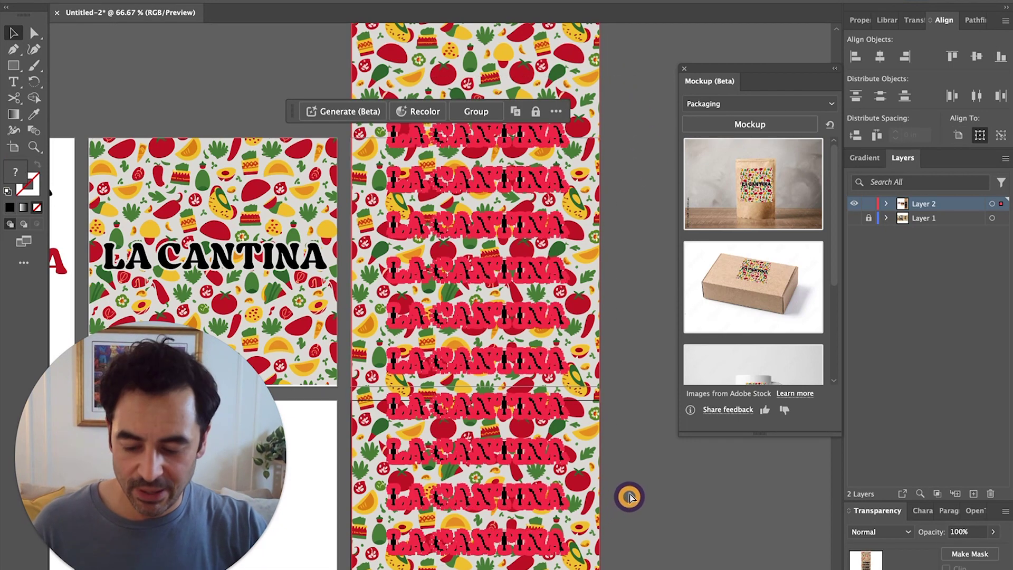
key("super+g")
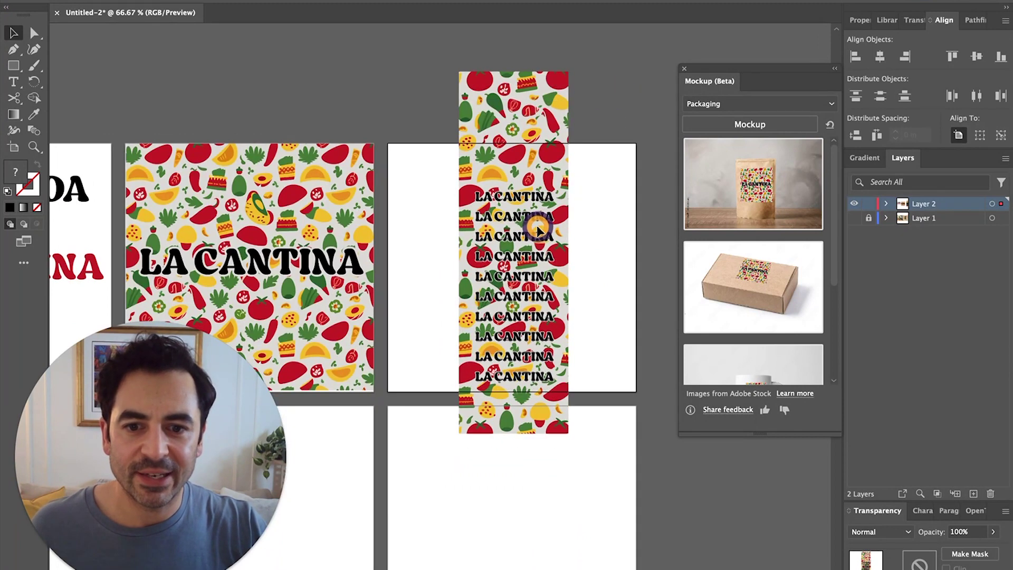
Generate Packaging mockups from the grouped LA CANTINA strip and place the cardboard box mockup on the canvas
left_click(537, 230)
left_click(745, 126)
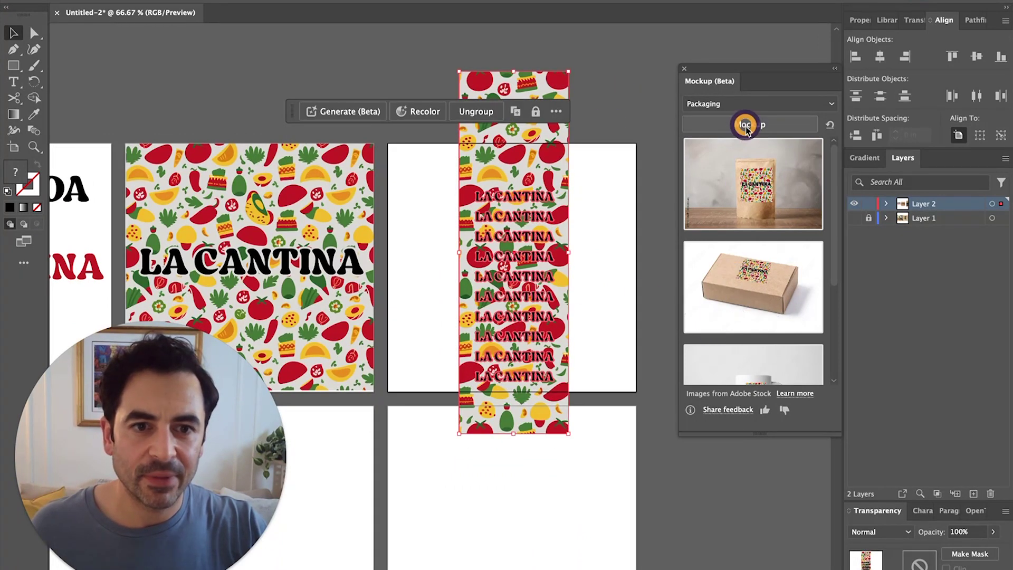
left_click(741, 320)
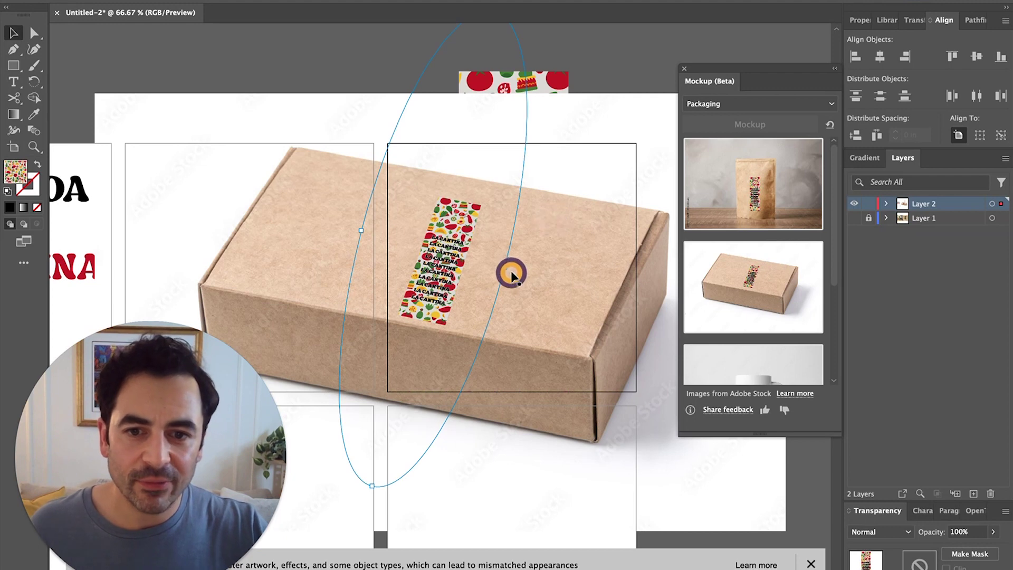
Enlarge the LA CANTINA strip on the cardboard box and reposition it so it wraps over the box's front edge
left_click_drag(509, 267, 643, 282)
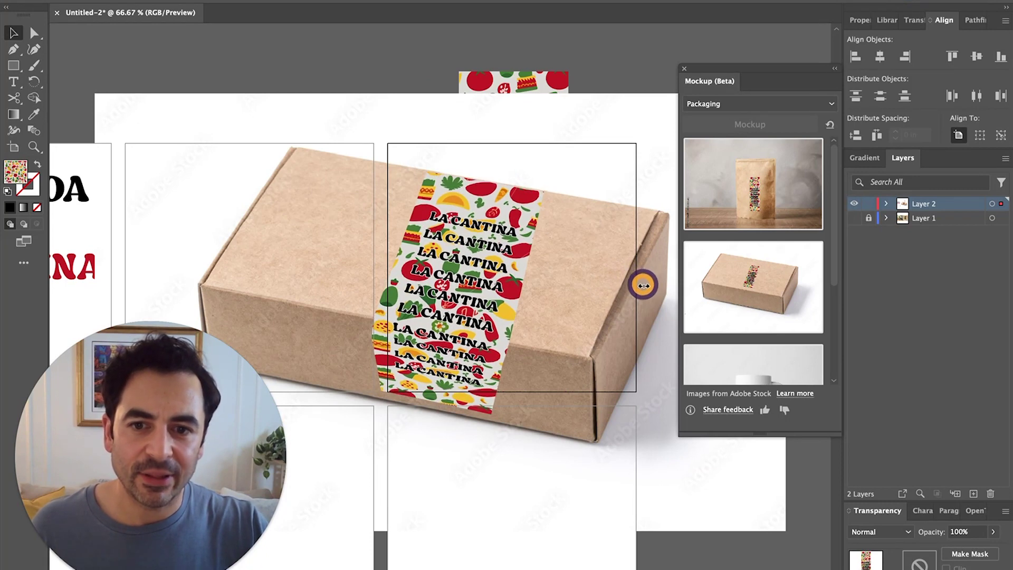
left_click(447, 344)
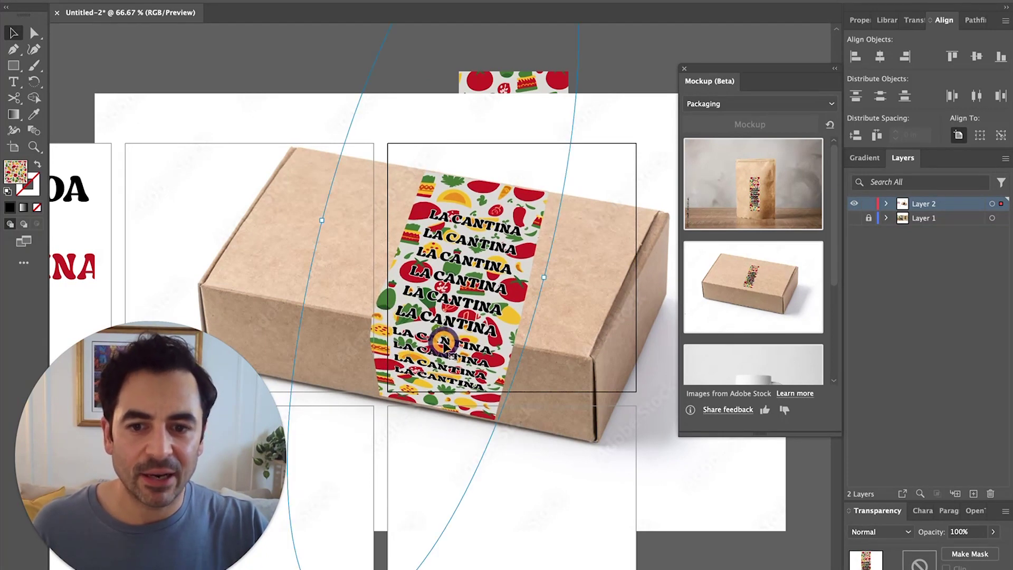
left_click_drag(451, 349, 431, 337)
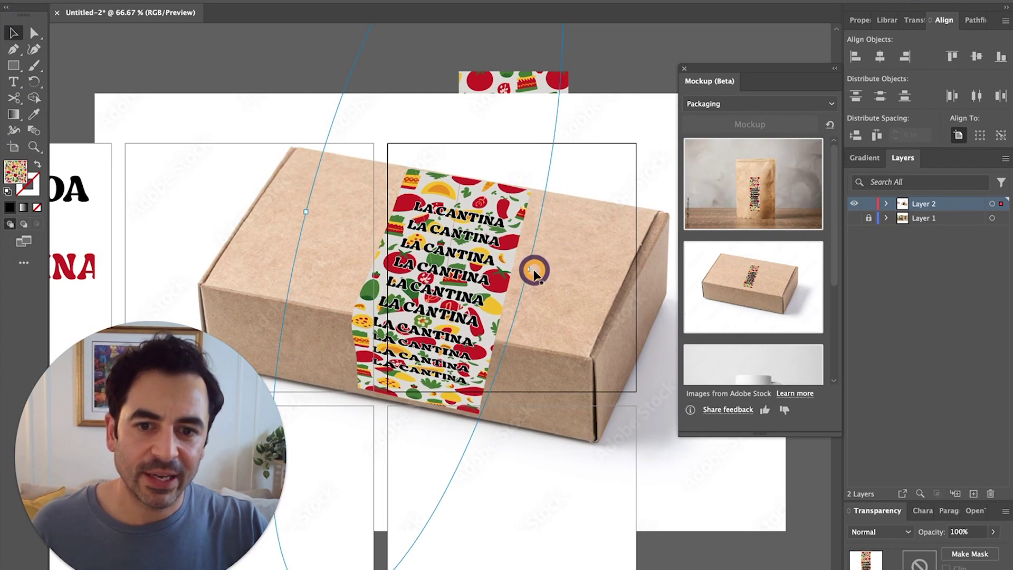
left_click_drag(529, 269, 584, 283)
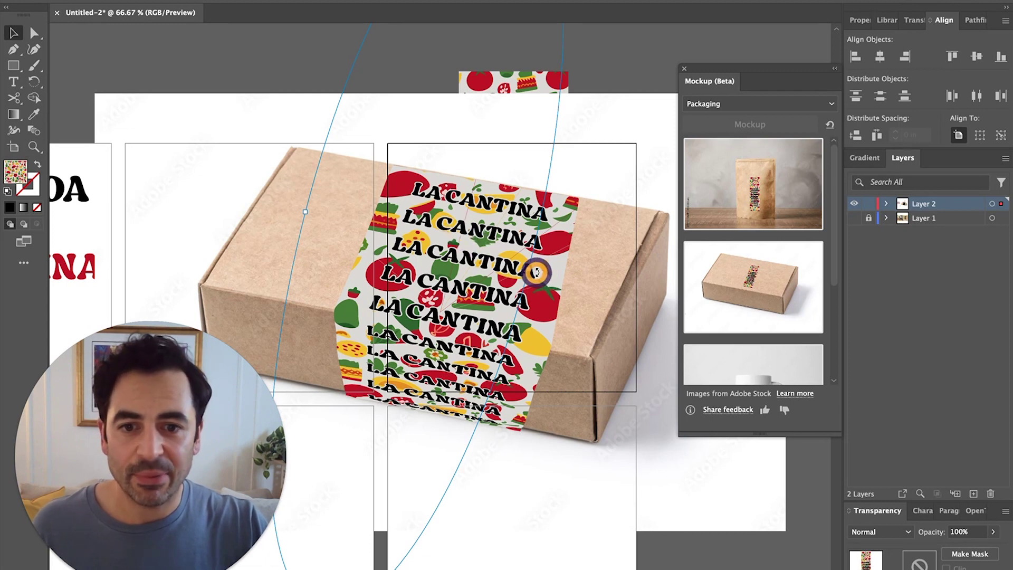
left_click_drag(535, 273, 515, 259)
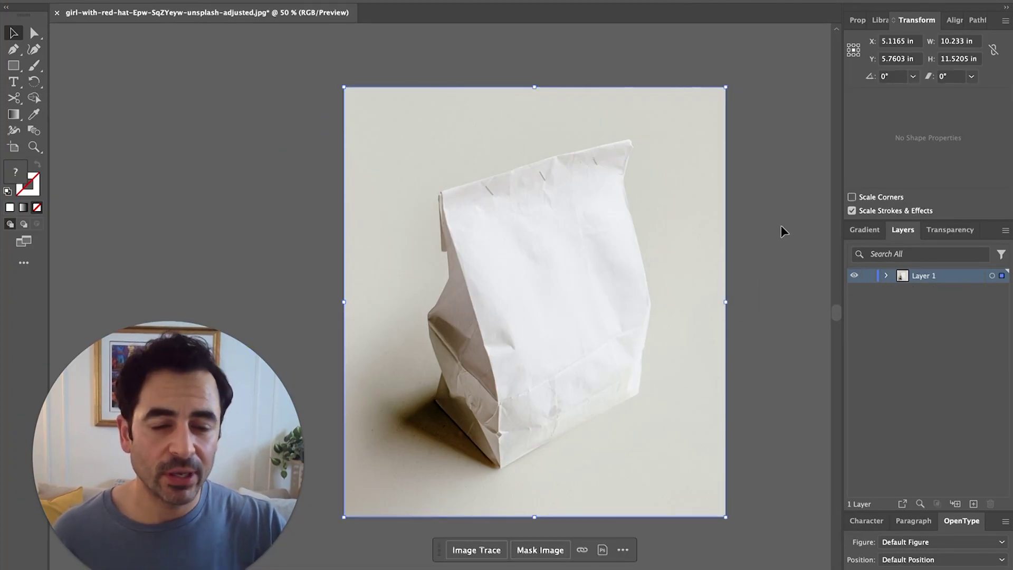
Paste the LA BAGEL DELIGHT artwork onto the white paper bag photo, scale it to about 6 in wide, and center it over the bag
left_click(784, 231)
key("ctrl+v")
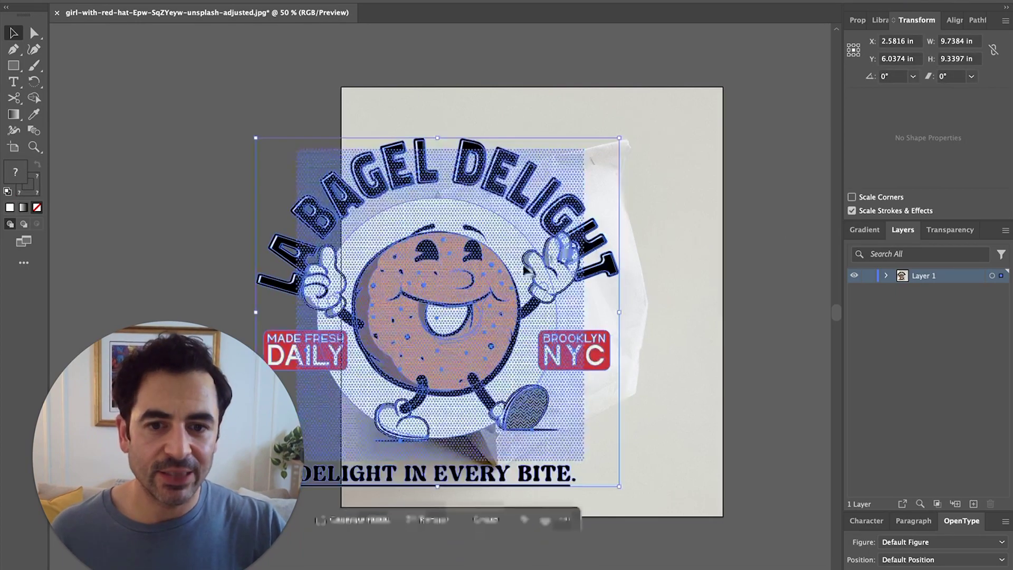
left_click_drag(700, 130, 560, 265)
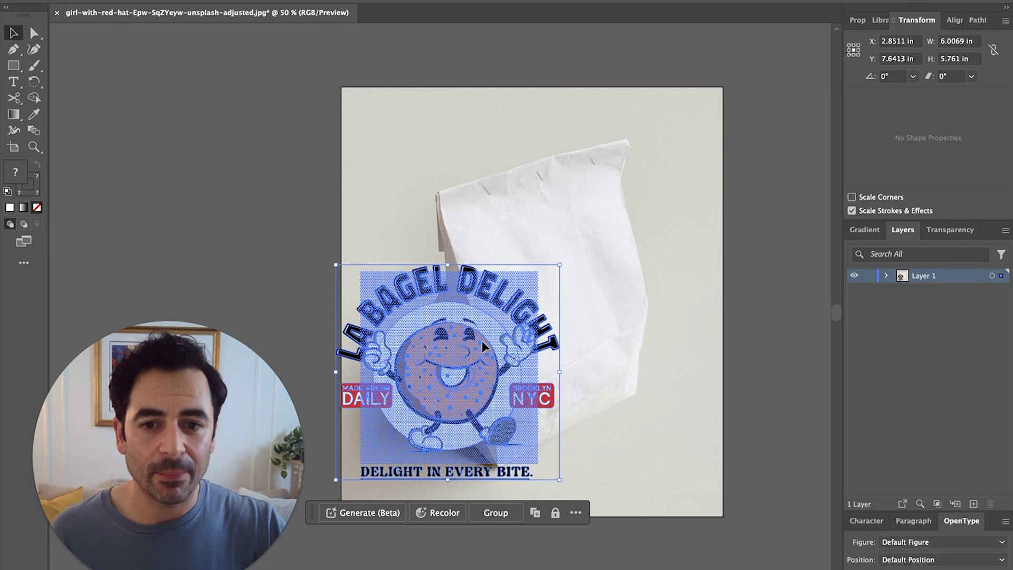
left_click_drag(483, 346, 594, 329)
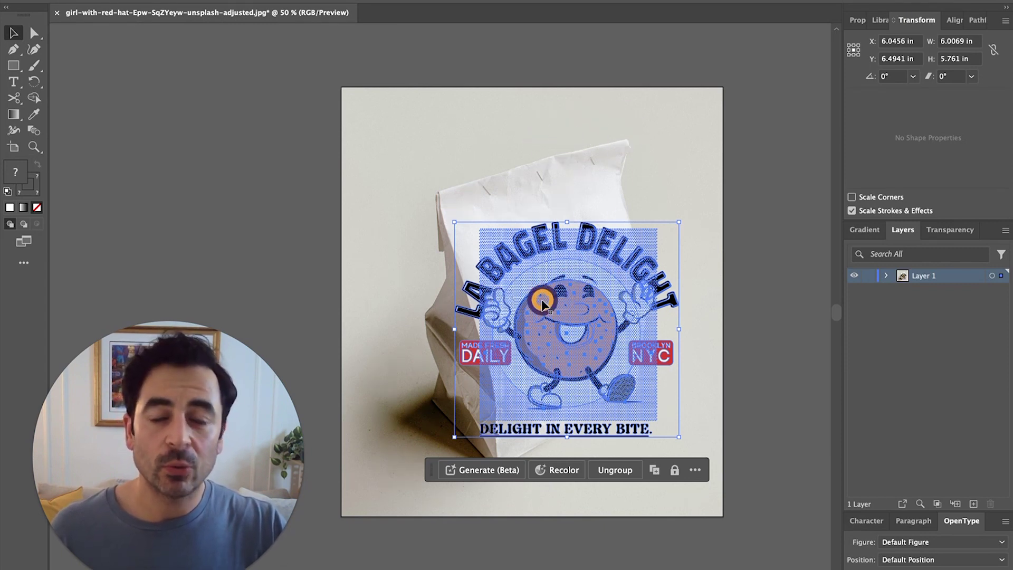
left_click_drag(576, 303, 572, 286)
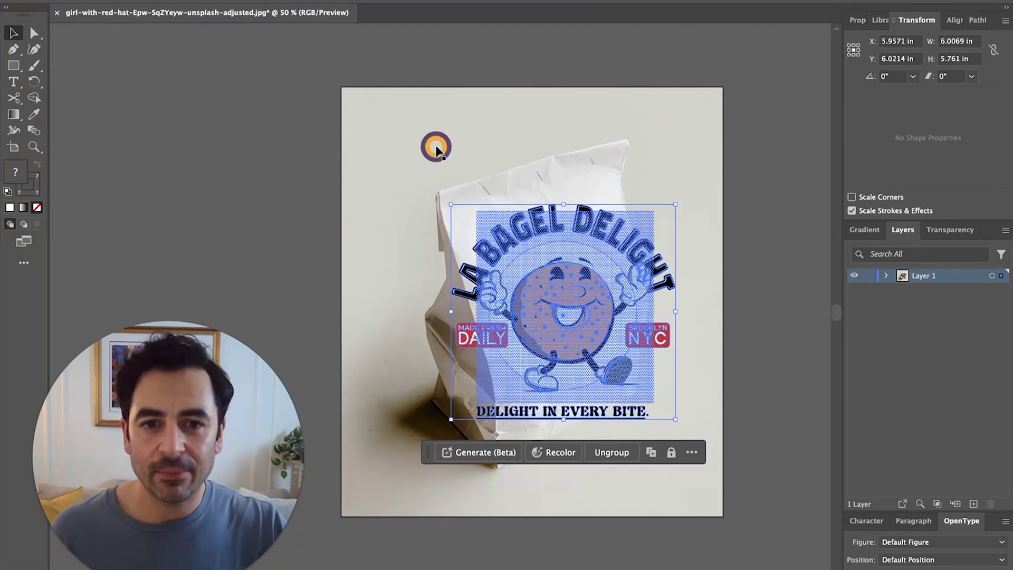
Select the bagel artwork together with the white bag photo and turn them into a mockup with Mockup (Beta)
left_click(619, 147, "shift")
left_click(343, 2)
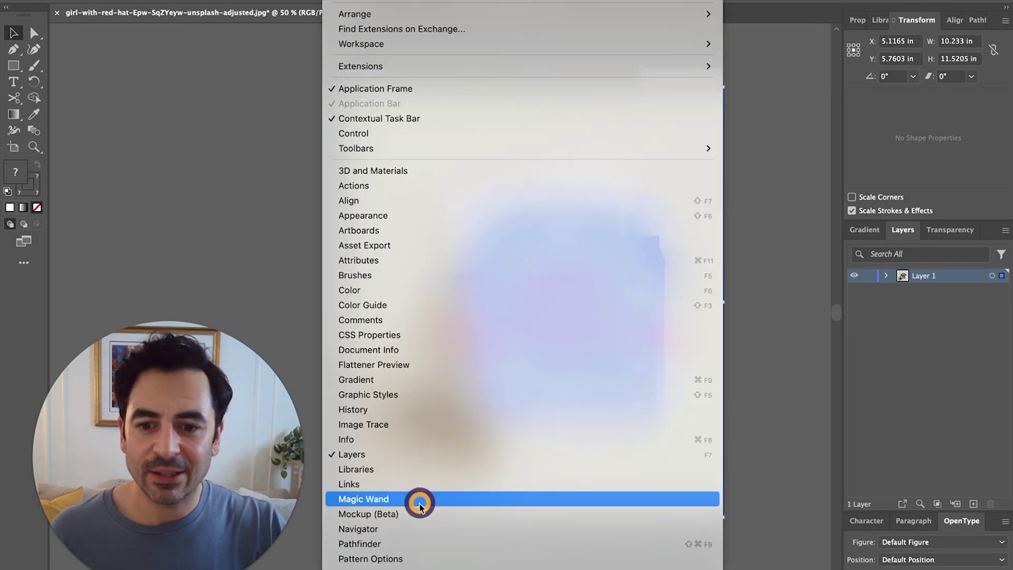
left_click(396, 514)
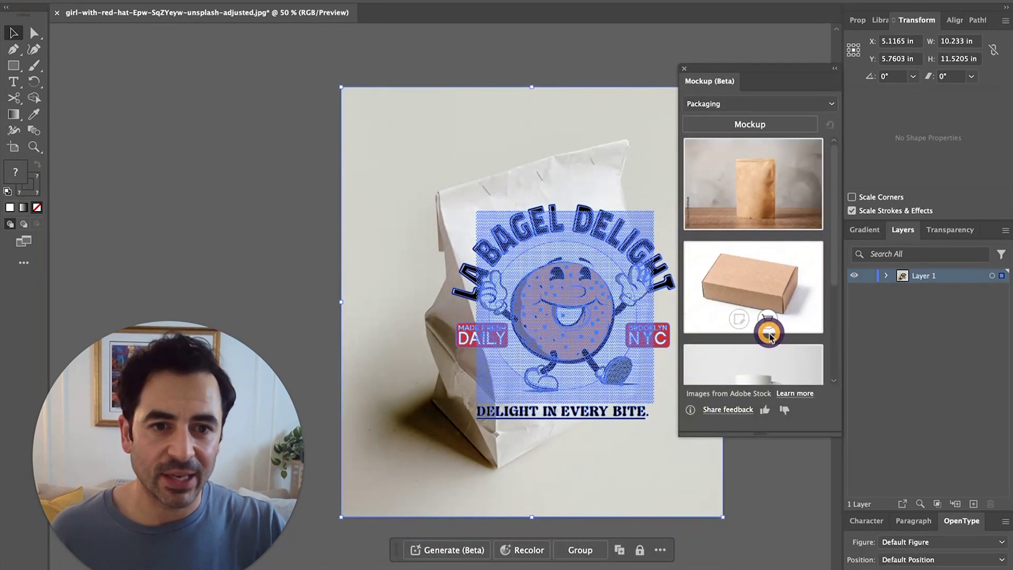
left_click(764, 126)
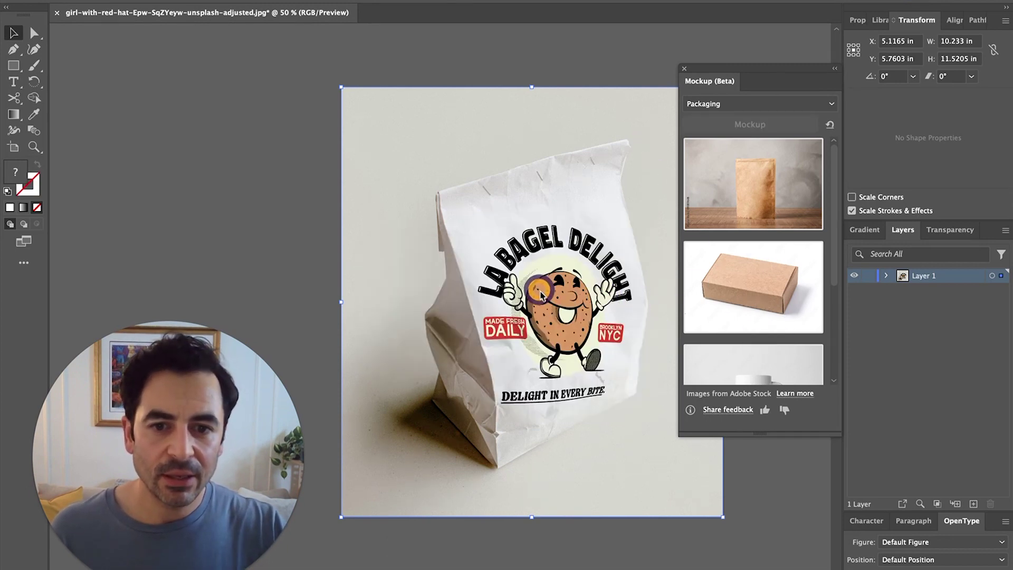
Move the bagel artwork on the white bag's surface so it wraps around the fold onto the bag's side
left_click(540, 293)
left_click_drag(582, 281, 512, 323)
left_click(513, 322)
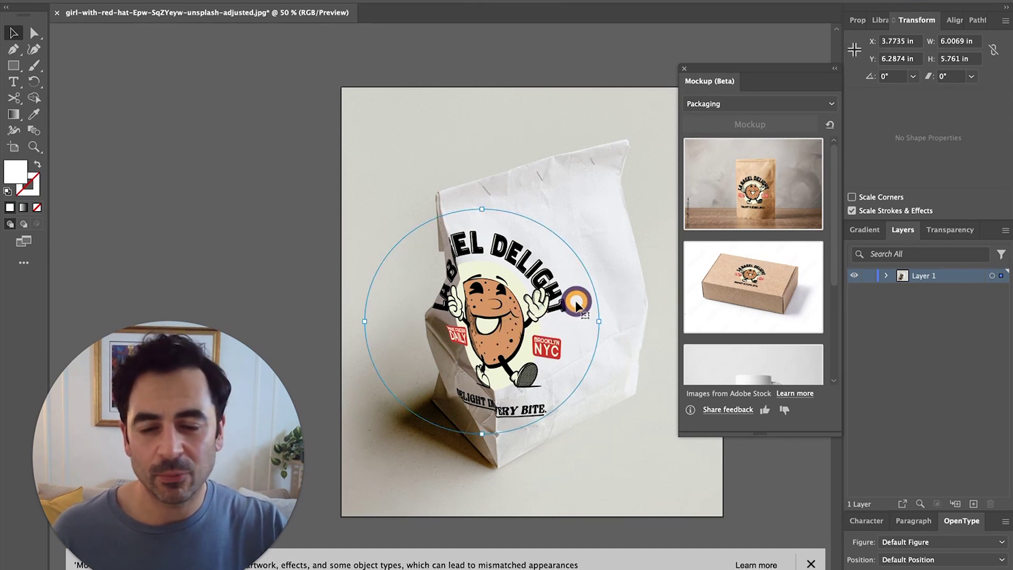
left_click_drag(576, 302, 564, 300)
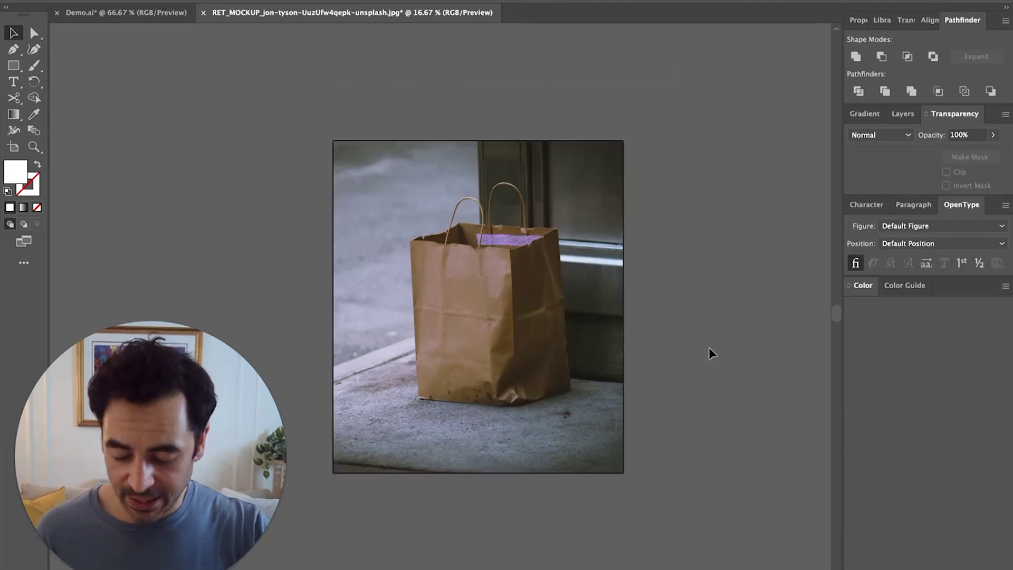
Paste the bagel artwork onto the brown shopping bag photo, position it over the front, and create a mockup from both
key("ctrl+v")
left_click_drag(454, 293, 489, 298)
key("ctrl+plus")
key("ctrl+plus")
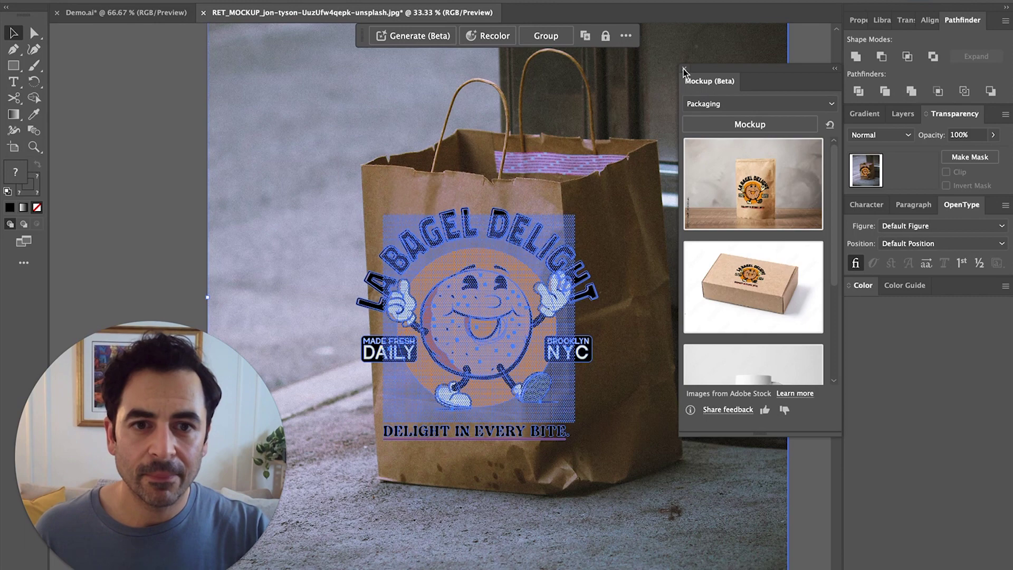
left_click(762, 126)
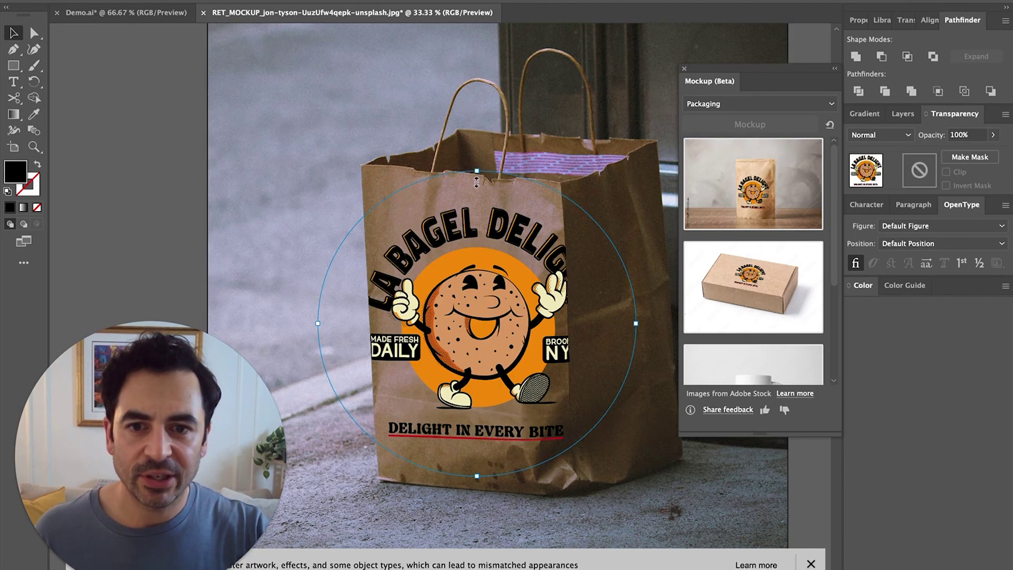
Shrink, reposition and slightly tilt the bagel artwork on the brown bag's front, and set its blending mode to Multiply
left_click_drag(477, 191, 476, 197)
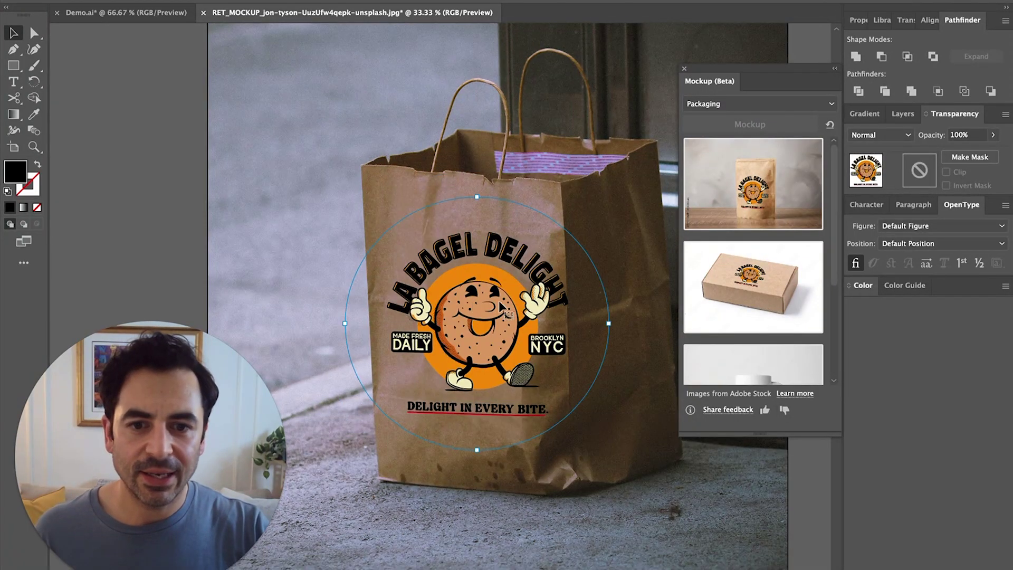
left_click_drag(503, 305, 466, 298)
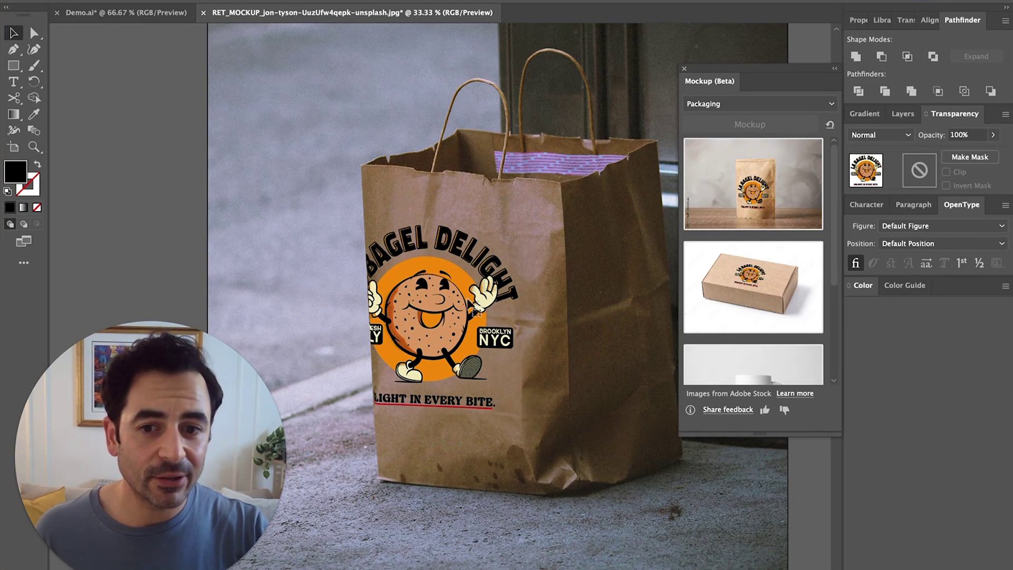
left_click_drag(613, 333, 613, 333)
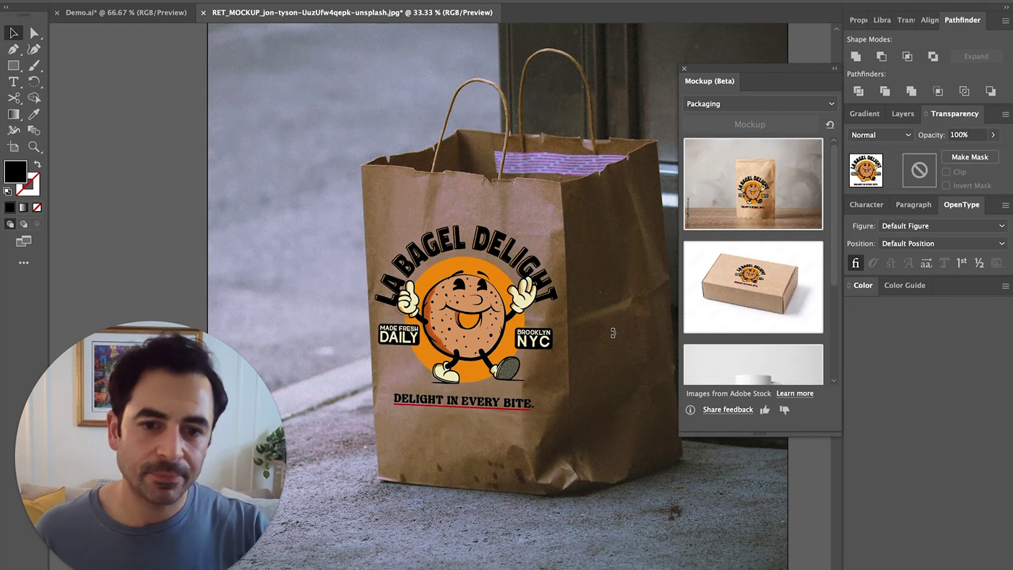
left_click(852, 136)
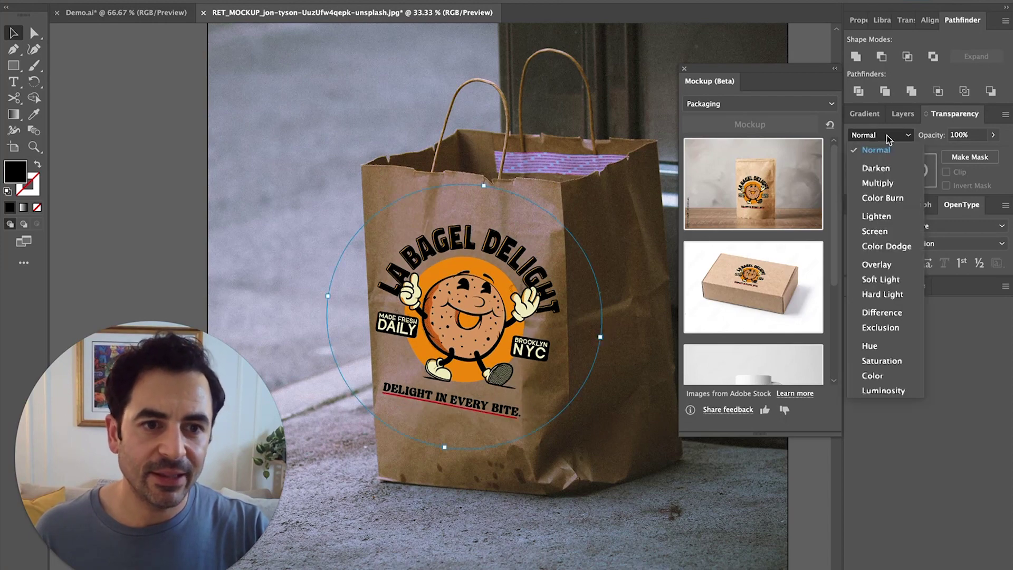
left_click(894, 265)
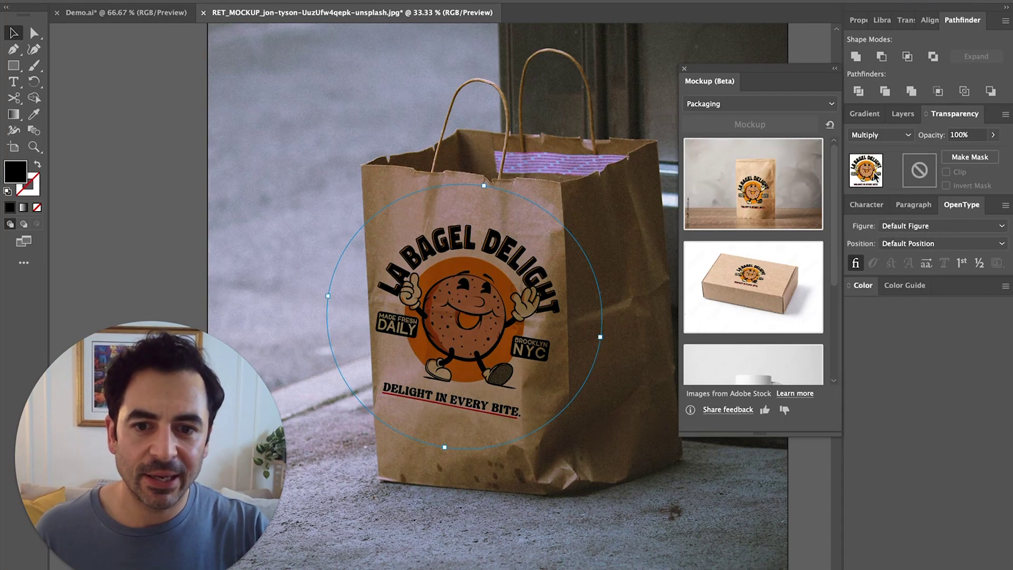
Set the bagel artwork's blending mode to Overlay and enter the brown bag mockup group to edit its contents
left_click(602, 222)
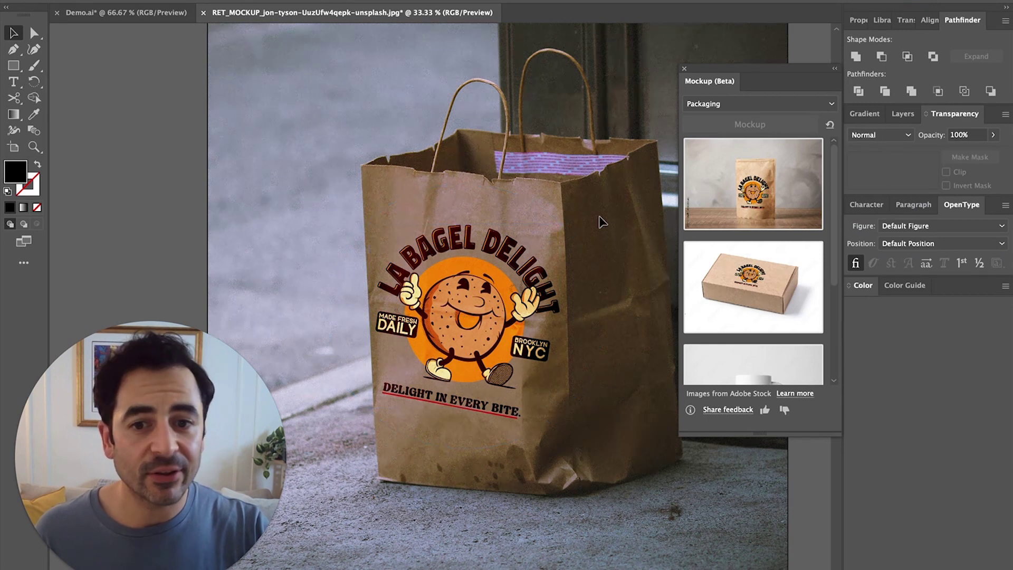
double_click(484, 287)
left_click(497, 293)
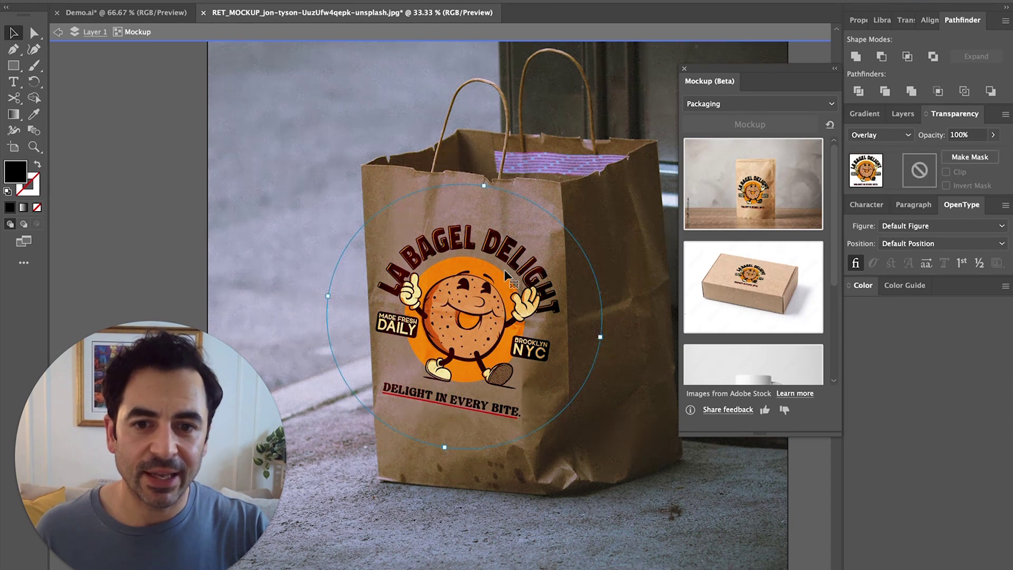
Move only the bag photo leftward inside the mockup so the bagel artwork reaches the fold between the bag's front and side
left_click(637, 227)
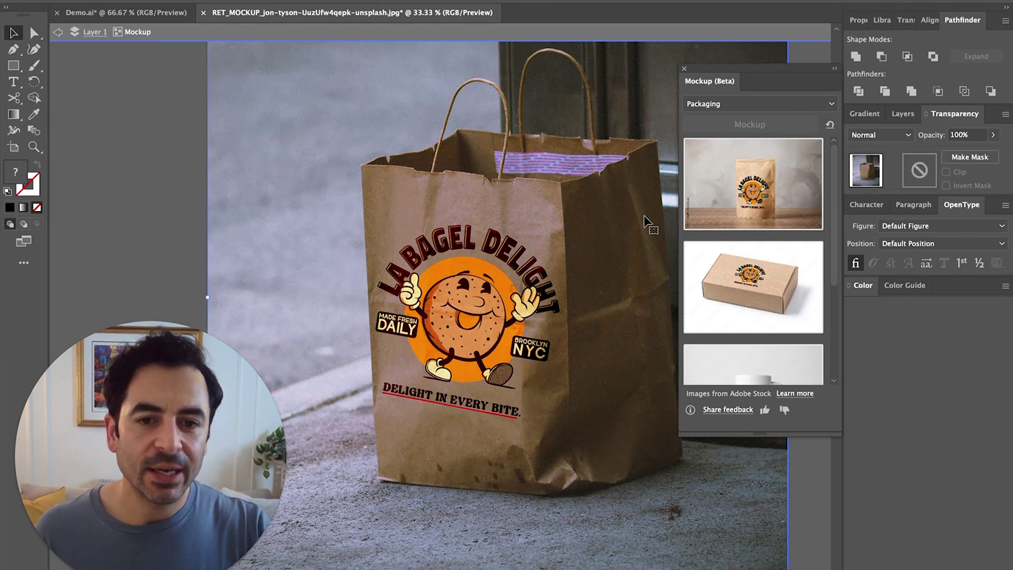
left_click_drag(626, 220, 610, 222)
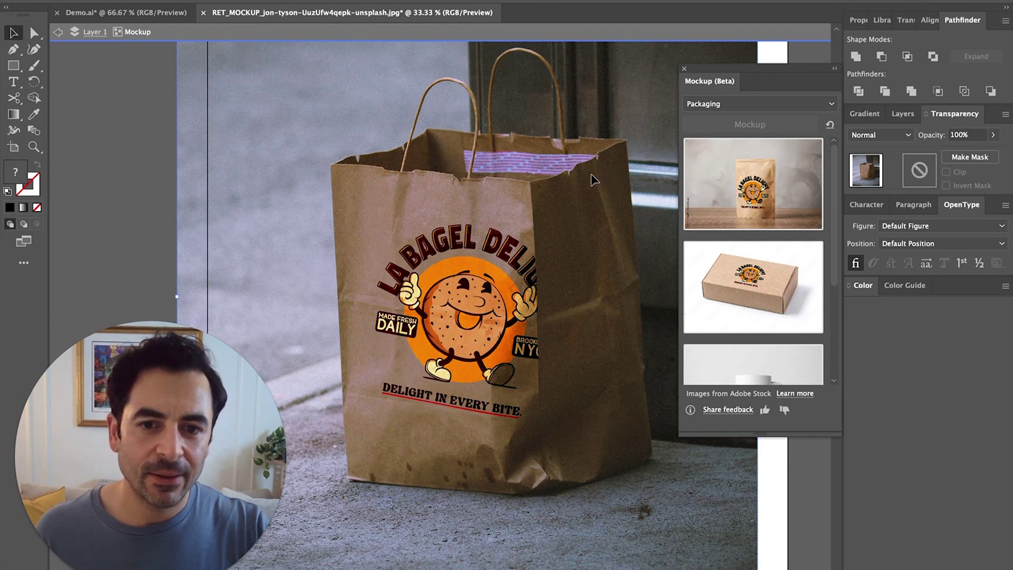
key("shift+Left")
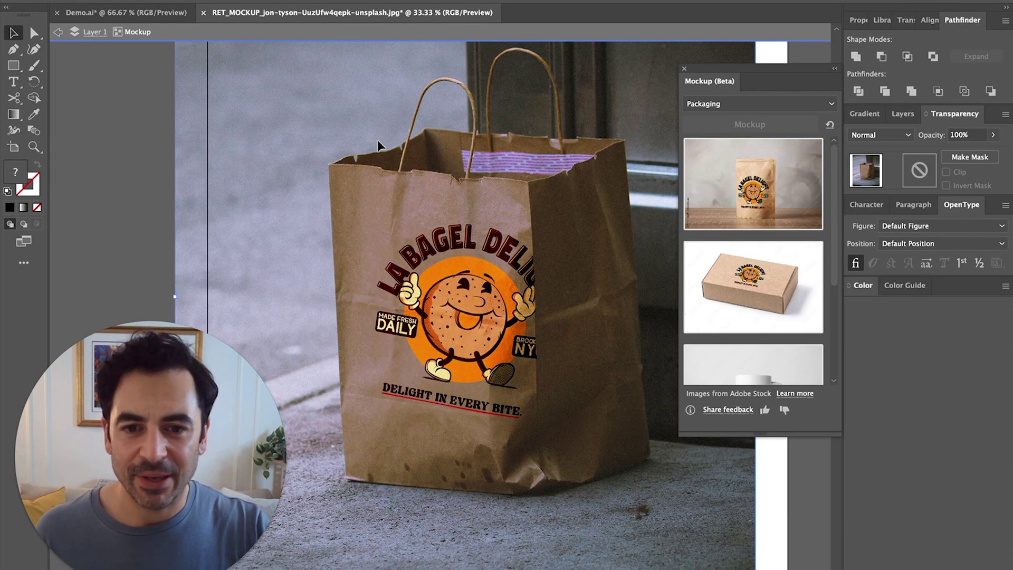
key("shift+Left")
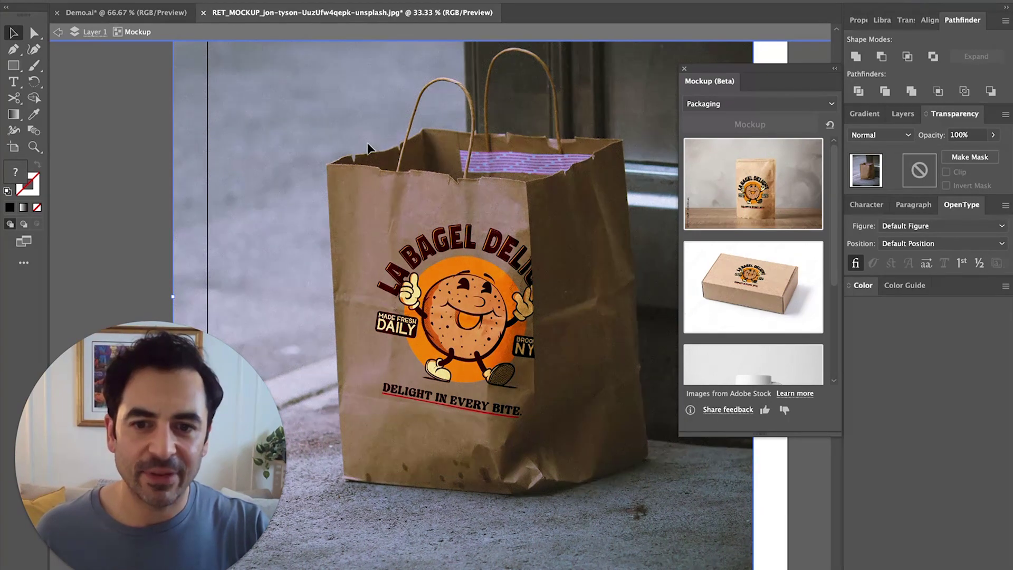
Slide the bag photo rightward beneath the artwork until the design runs off the bag's front edge, and restore the photo's original placement
left_click_drag(369, 144, 380, 145)
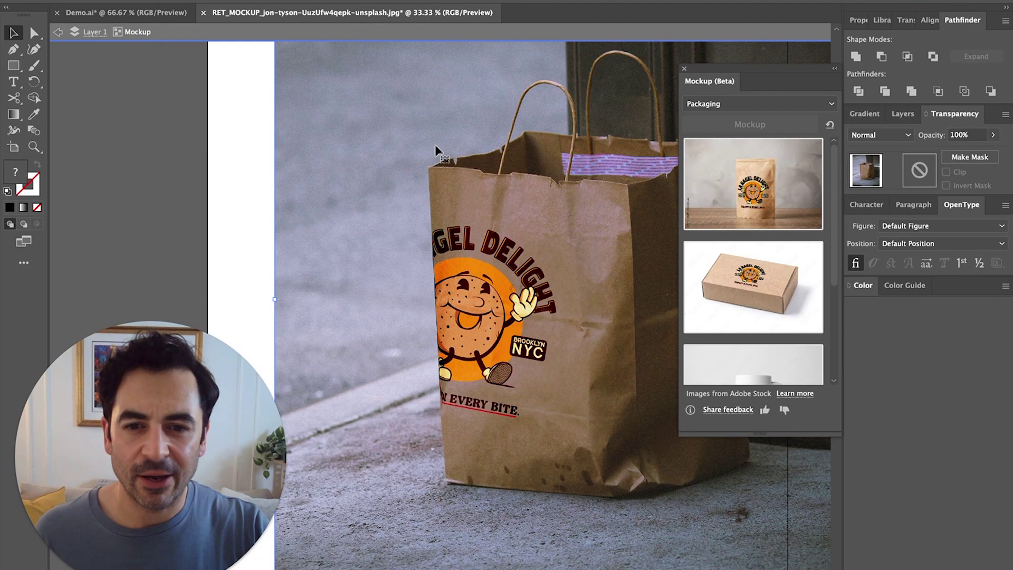
left_click_drag(532, 156, 526, 151)
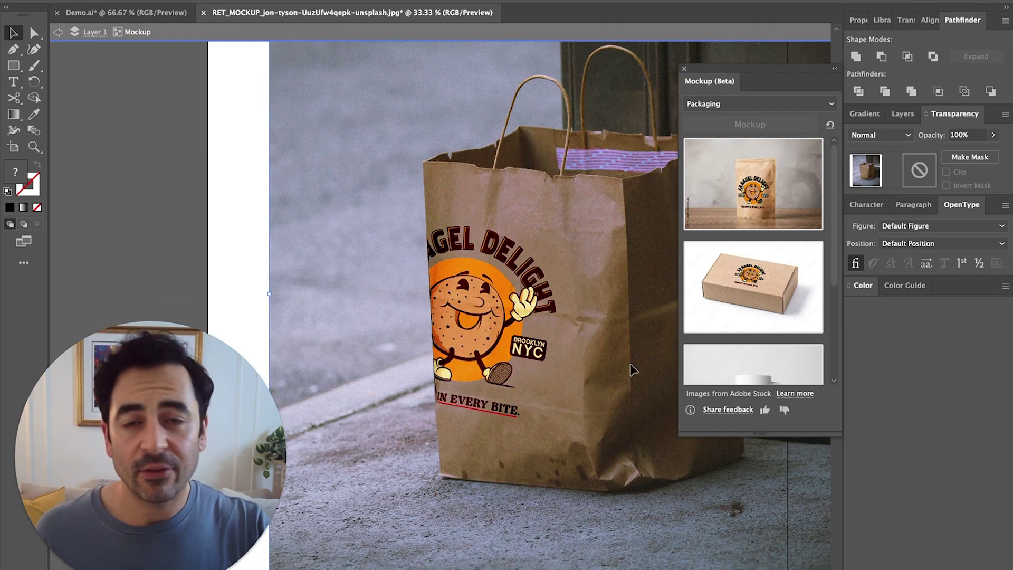
key("shift+Left")
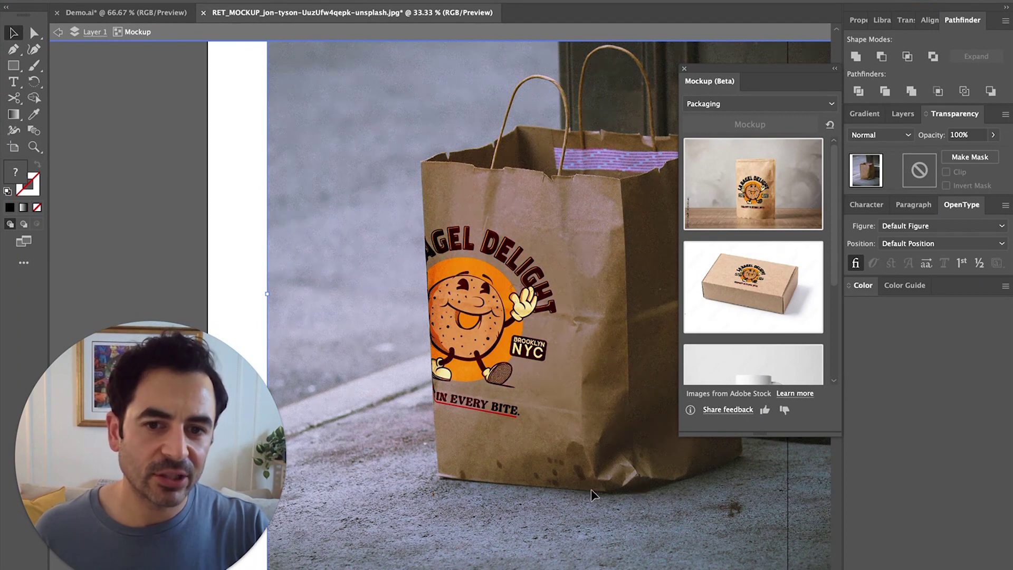
key("shift+Left")
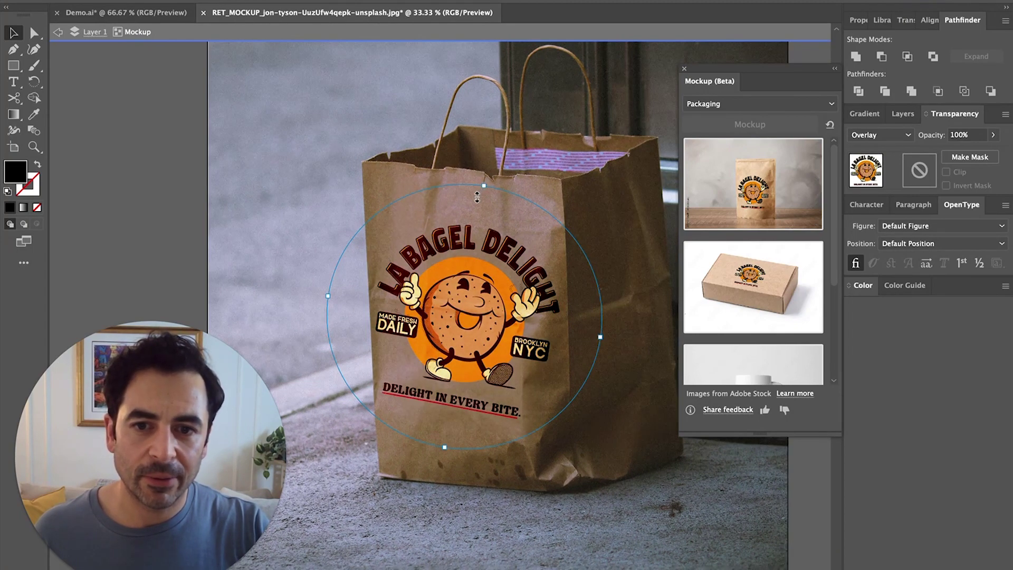
key("ctrl+z")
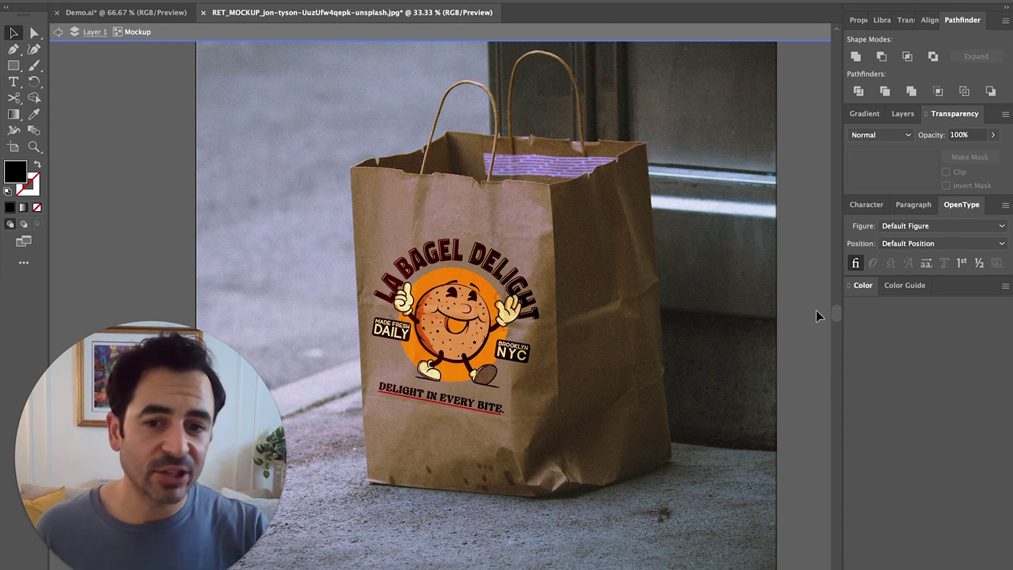